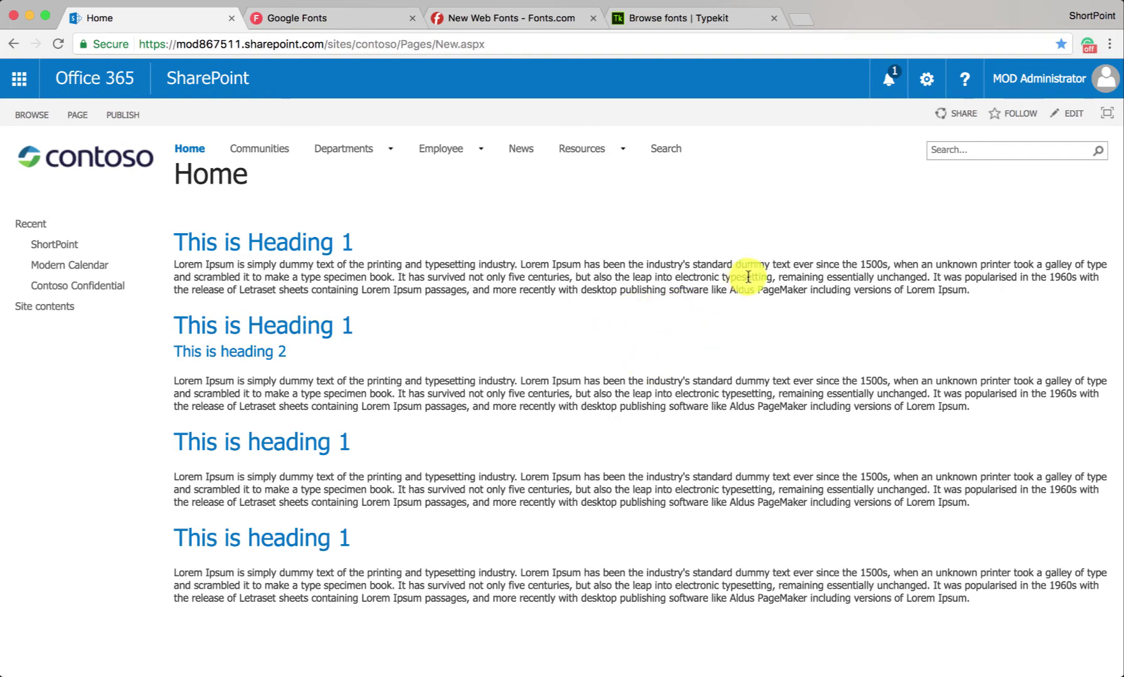
- Launch ShortPoint Branding on the Contoso home page via Site Settings and the ShortPoint Dashboard's Site Customizations
left_click(926, 93)
left_click(874, 377)
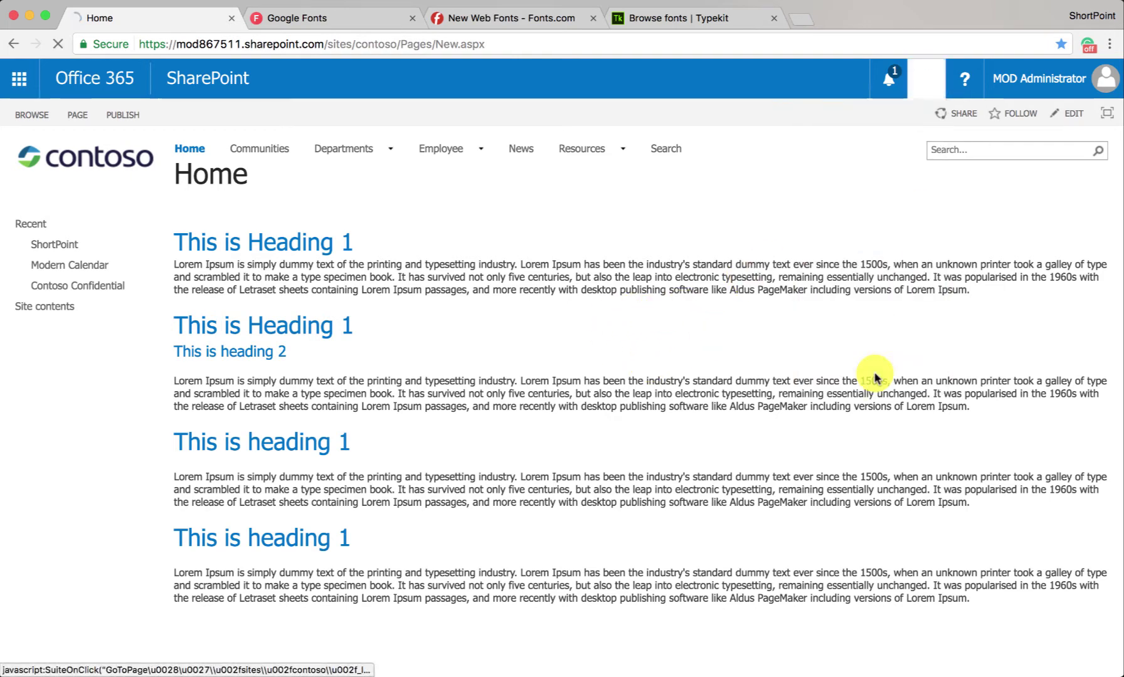
scroll(874, 376, "down", 5)
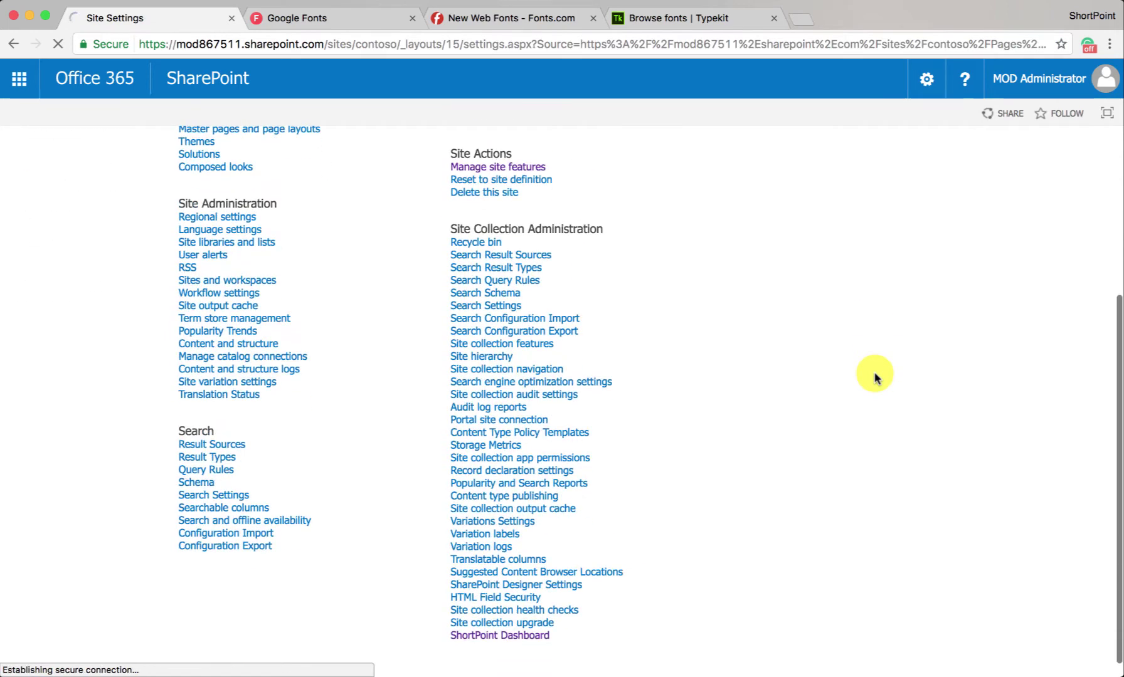
left_click(542, 638)
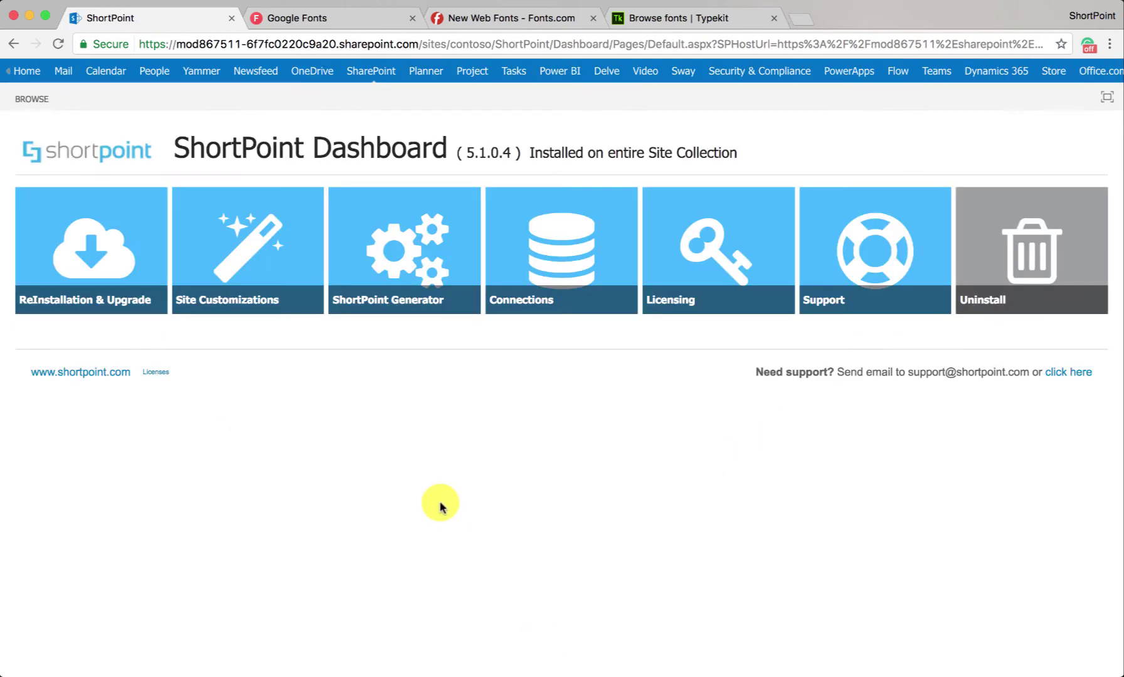
left_click(275, 281)
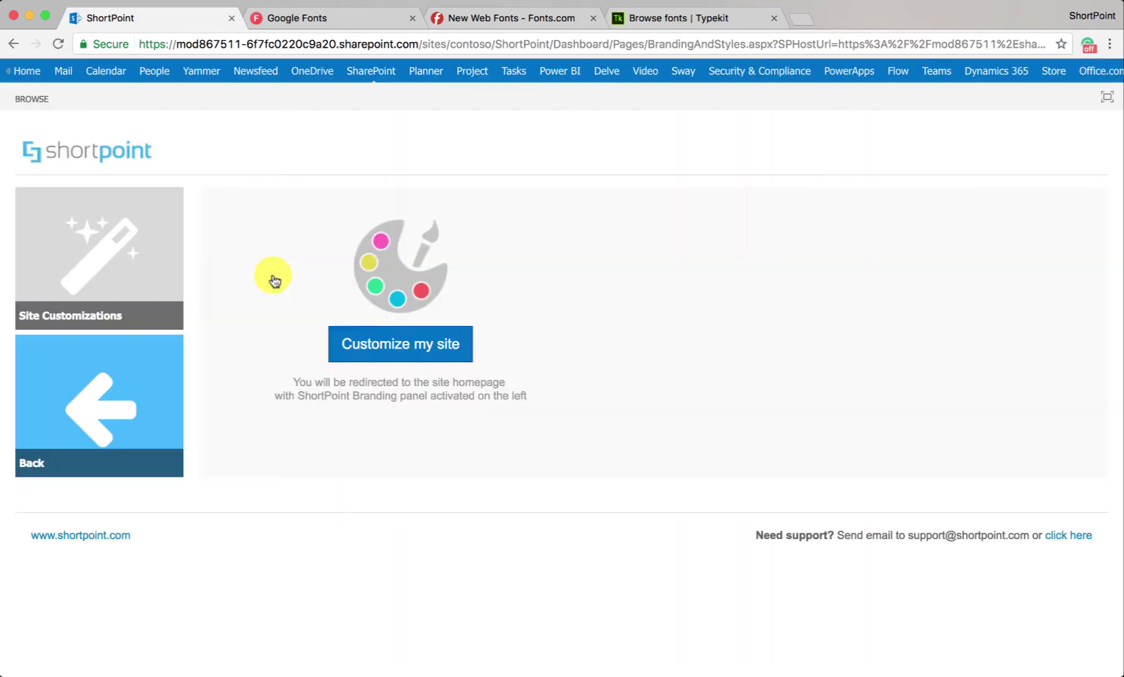
left_click(377, 342)
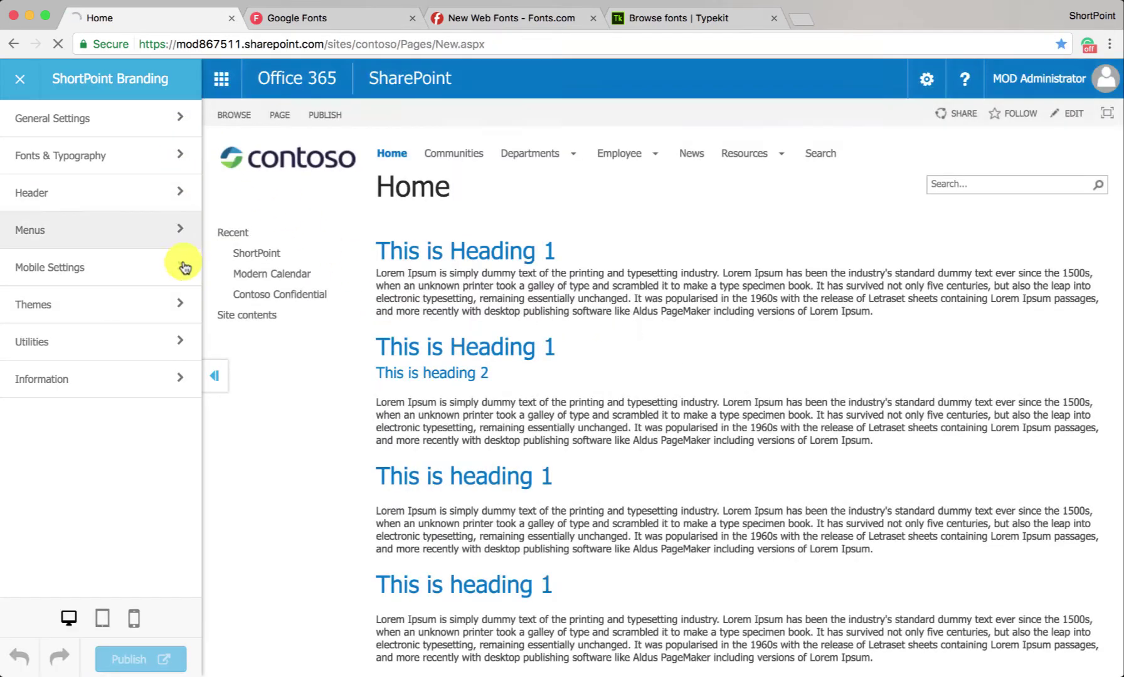
- Collapse and restore the Branding panel, then open Fonts & Typography > Base
left_click(214, 376)
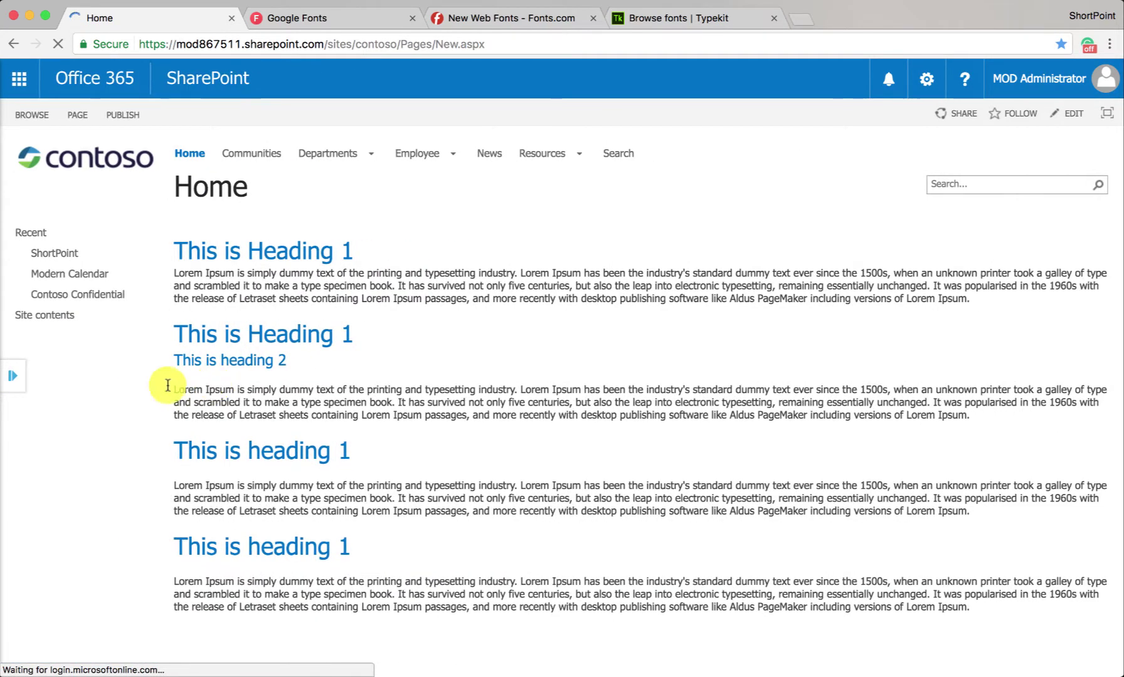
left_click(16, 381)
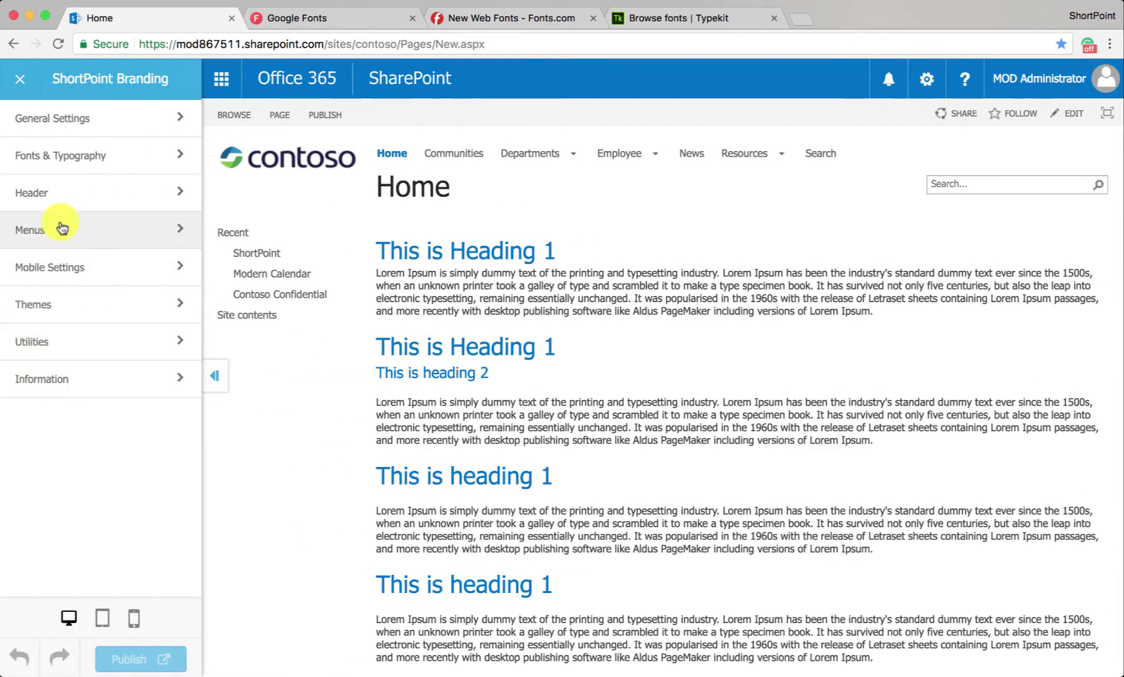
left_click(80, 161)
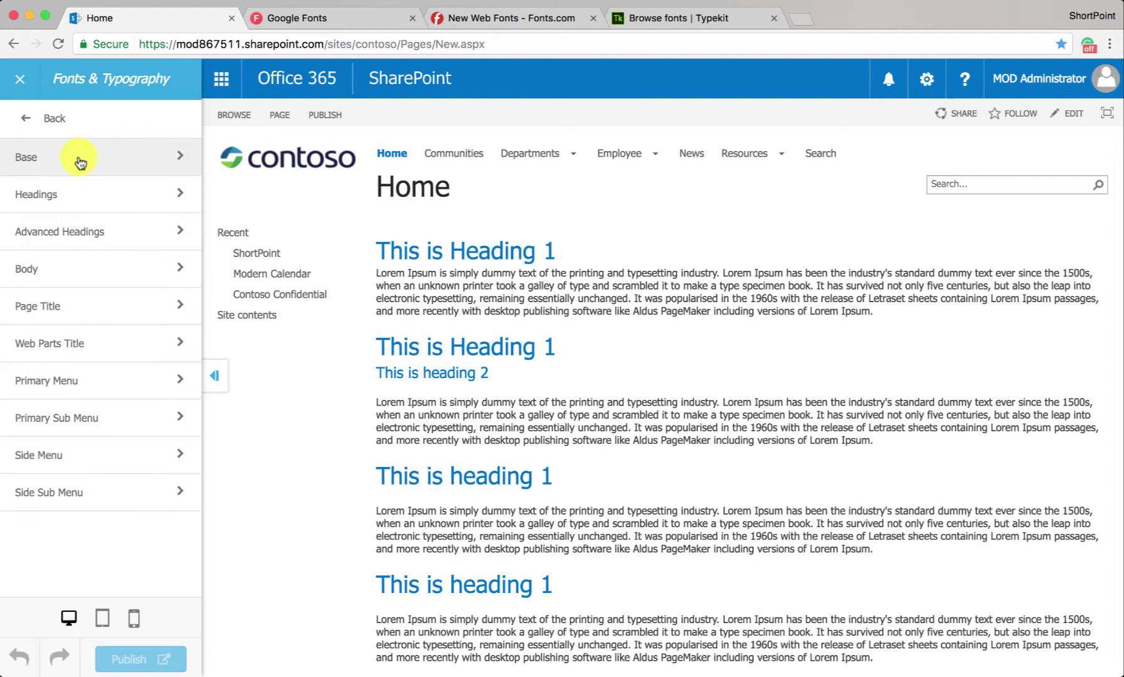
left_click(44, 164)
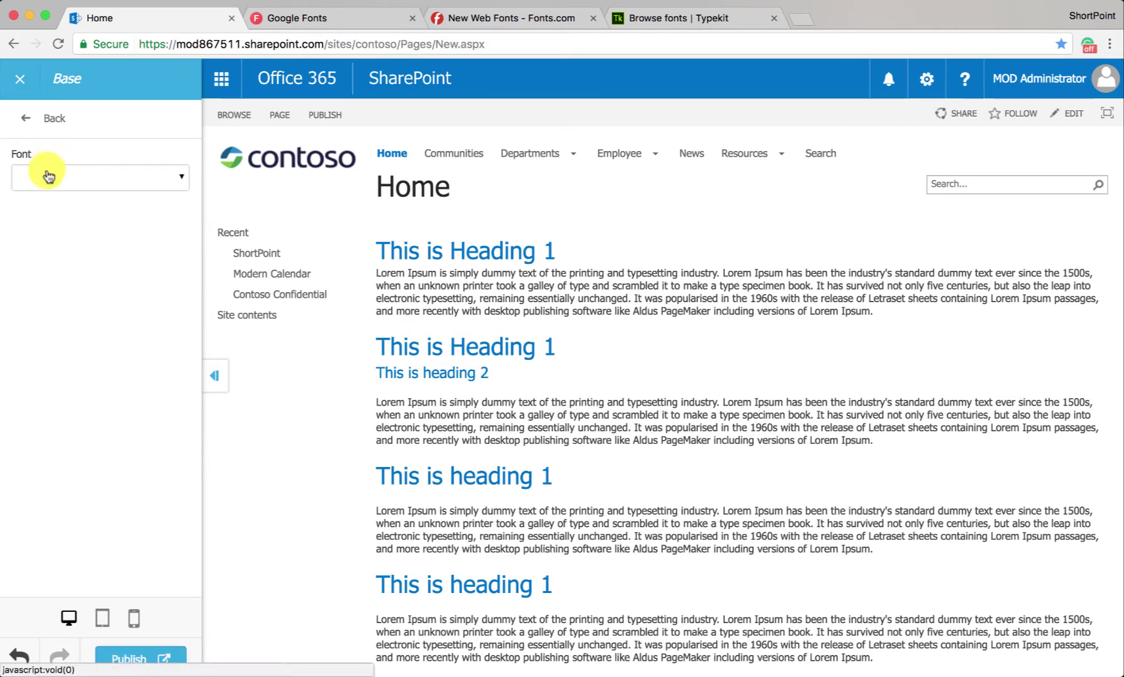
- Set the Base font to Indie Flower, then change it to Open Sans
left_click(48, 177)
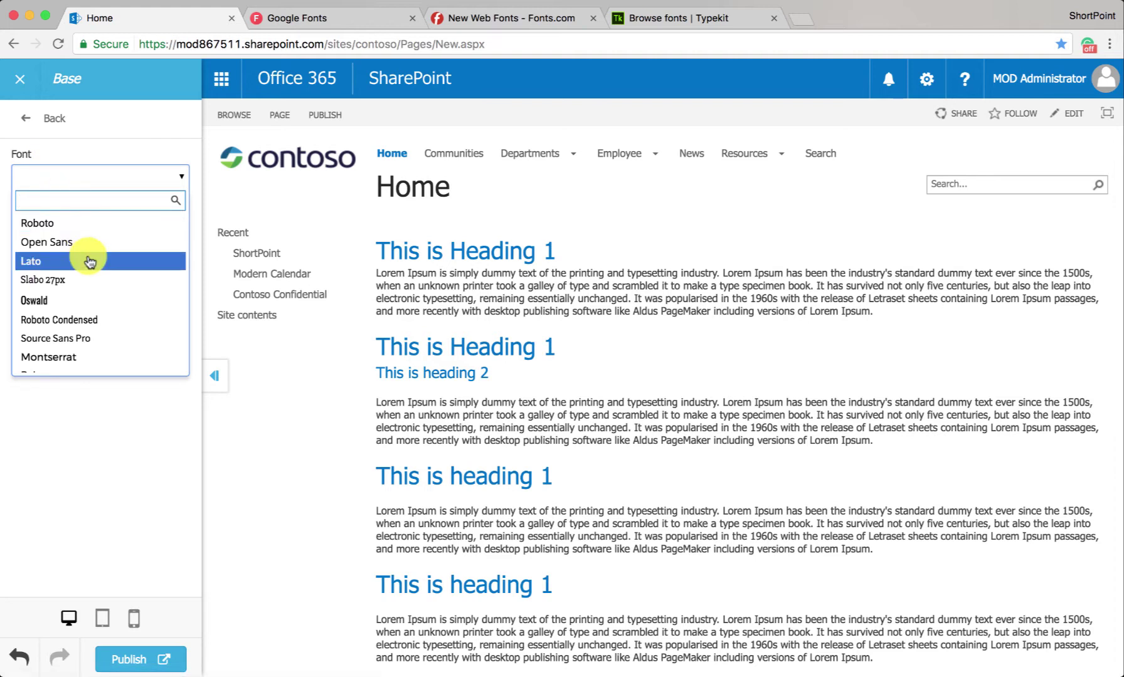
scroll(89, 293, "down", 5)
scroll(90, 294, "down", 8)
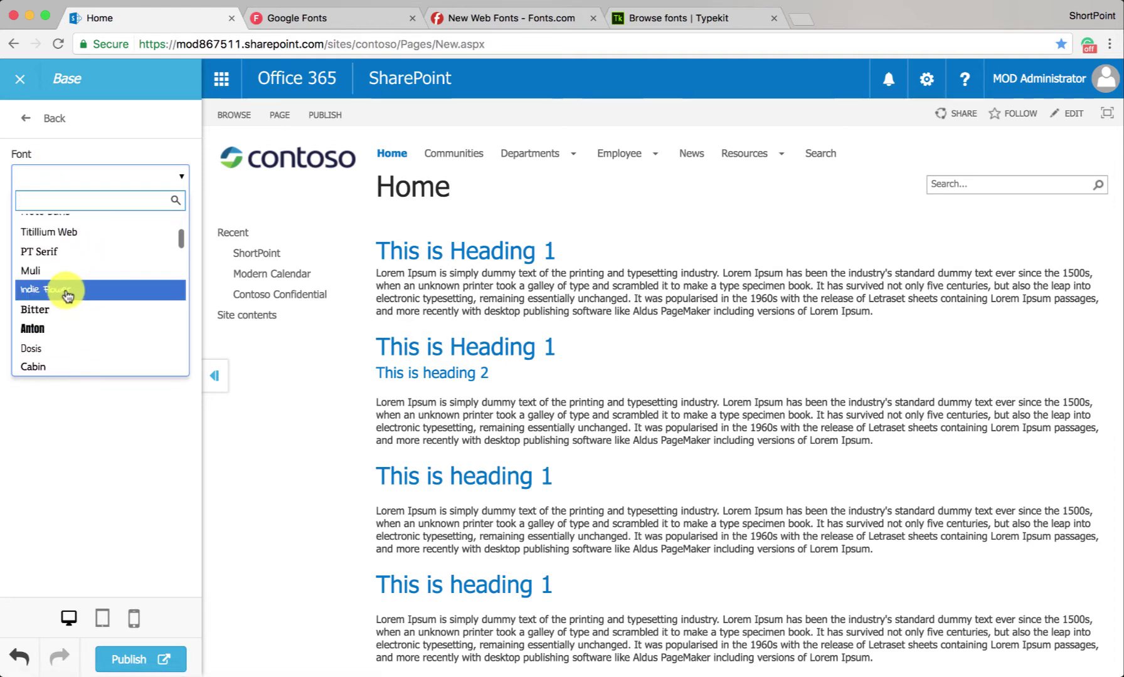
left_click(65, 291)
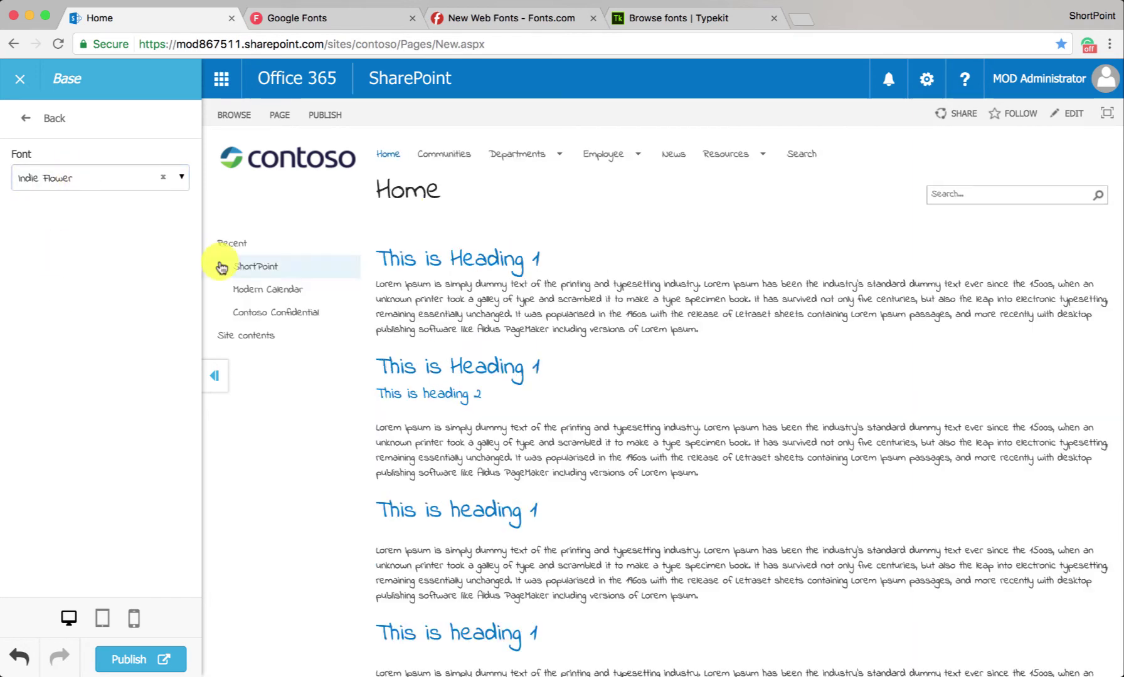
left_click(82, 177)
scroll(83, 263, "up", 5)
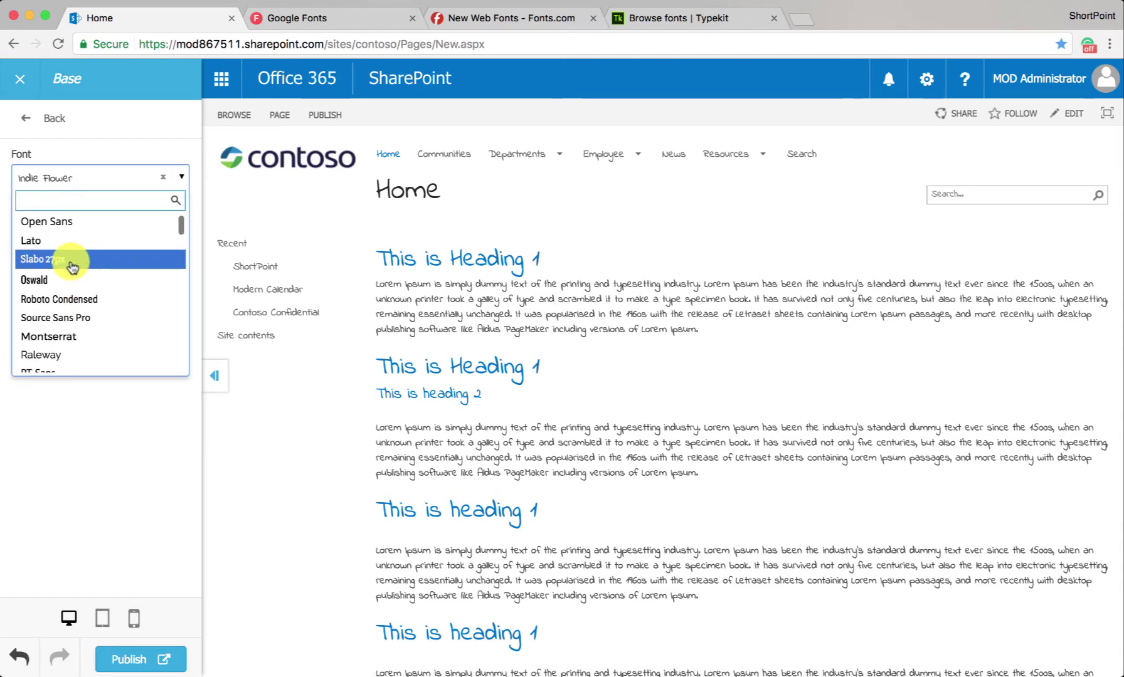
left_click(68, 250)
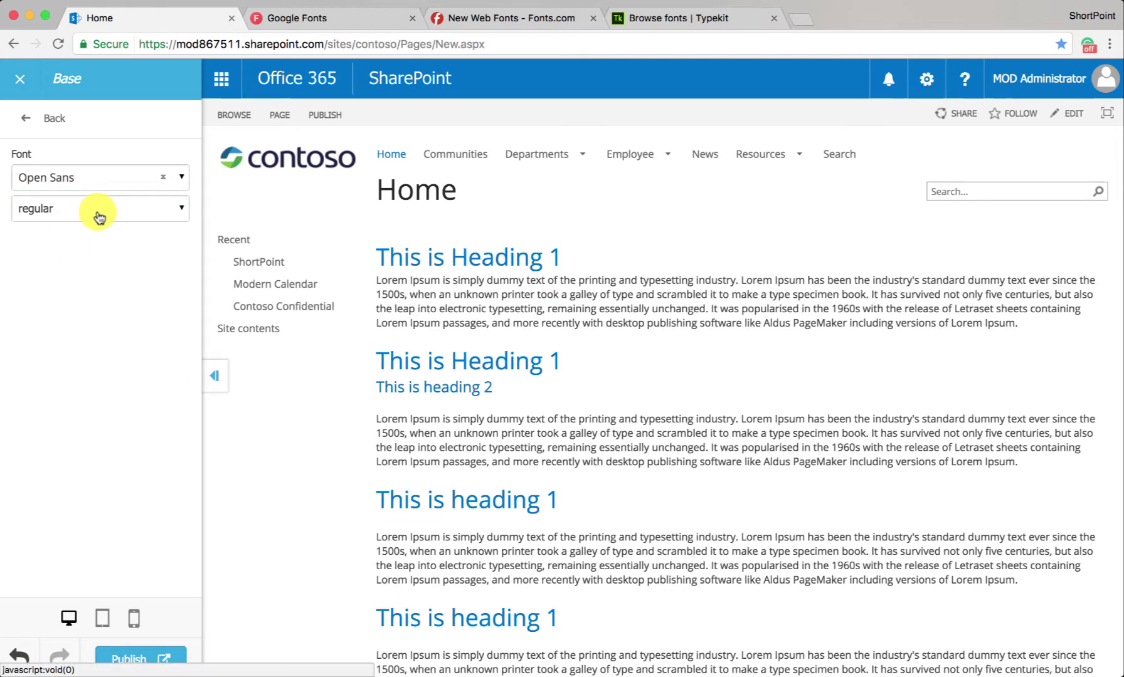
- Add the Macondo and Ubuntu families to the Google Fonts selection
left_click(270, 21)
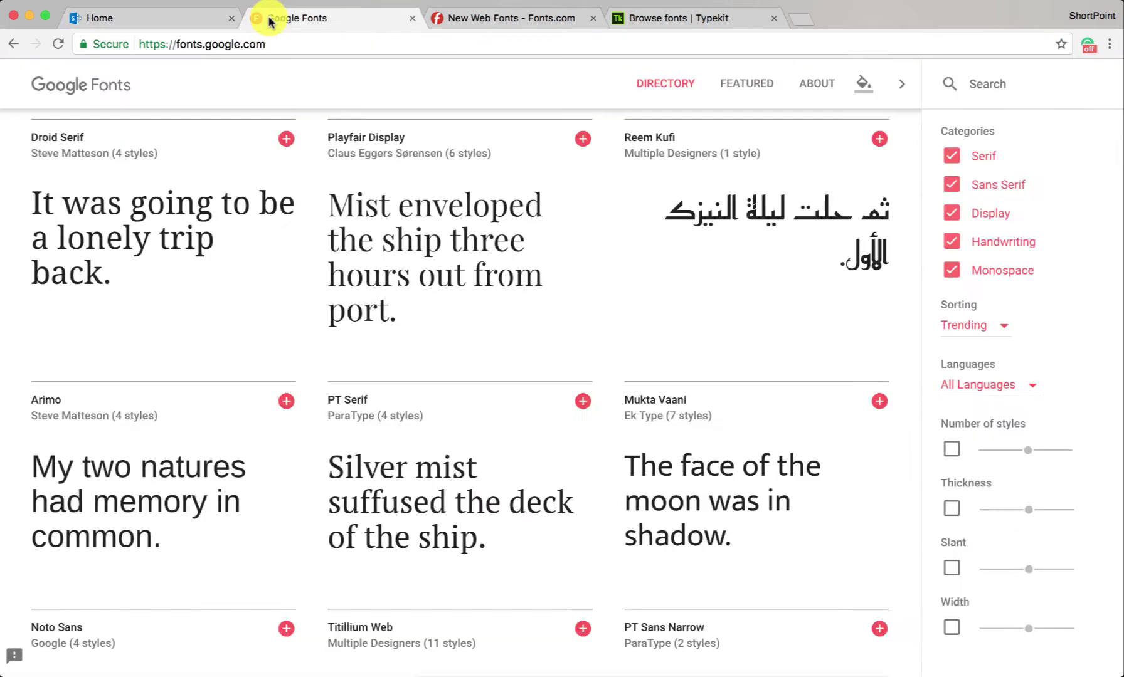
scroll(426, 358, "down", 4)
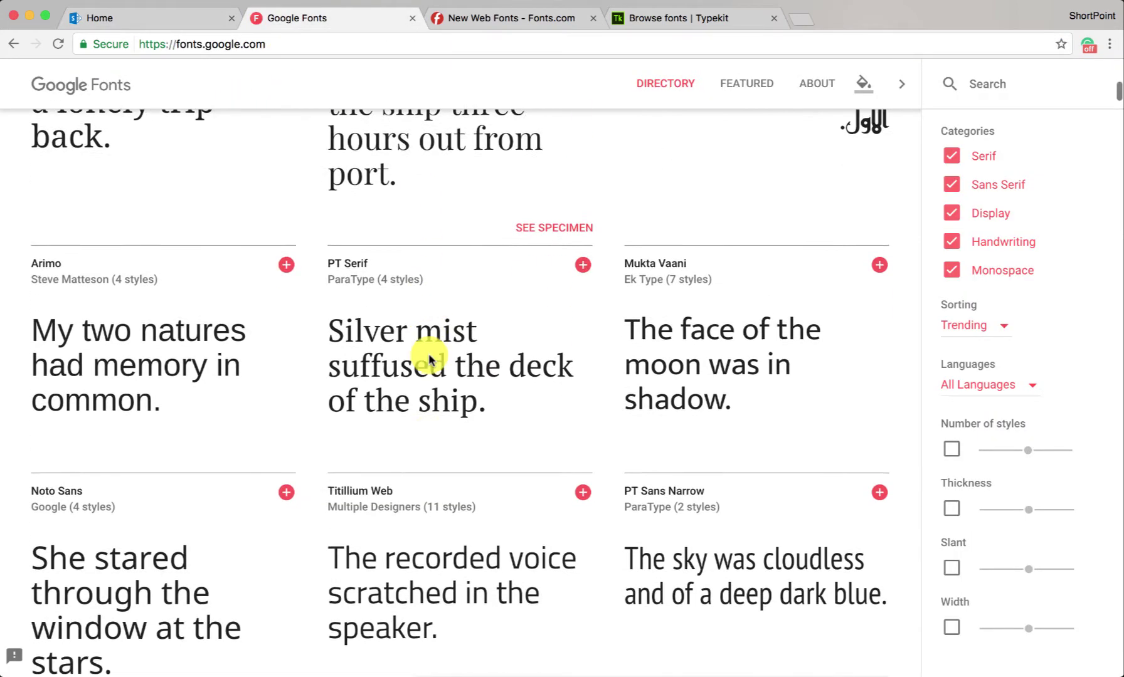
scroll(429, 359, "down", 5)
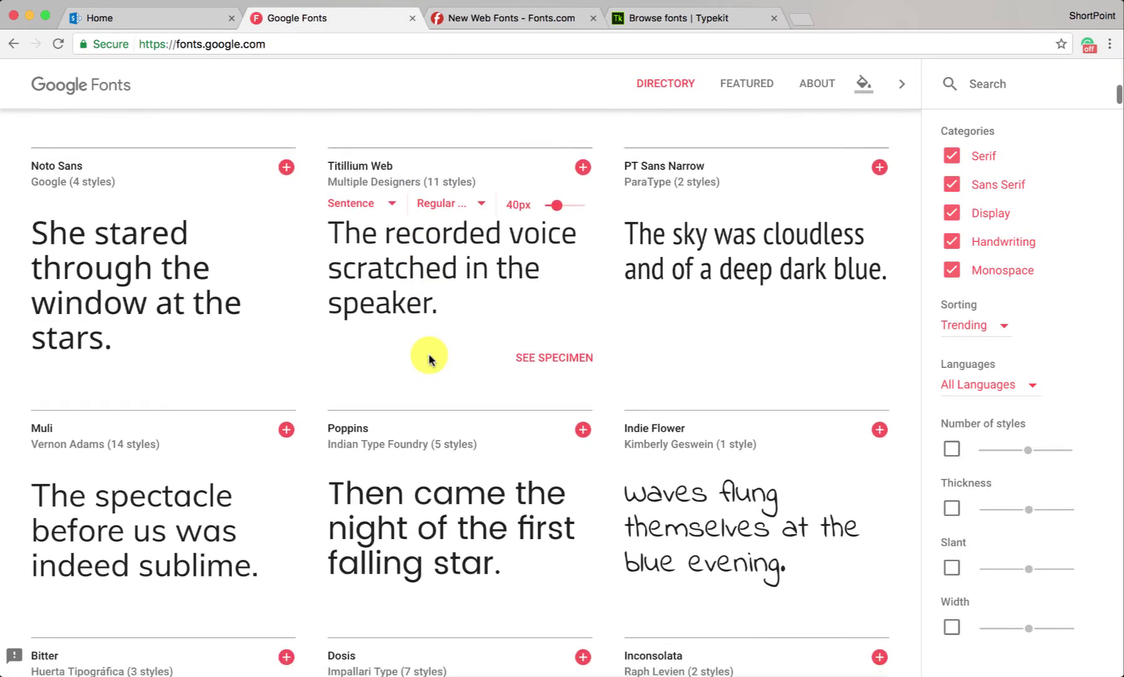
scroll(429, 358, "up", 12)
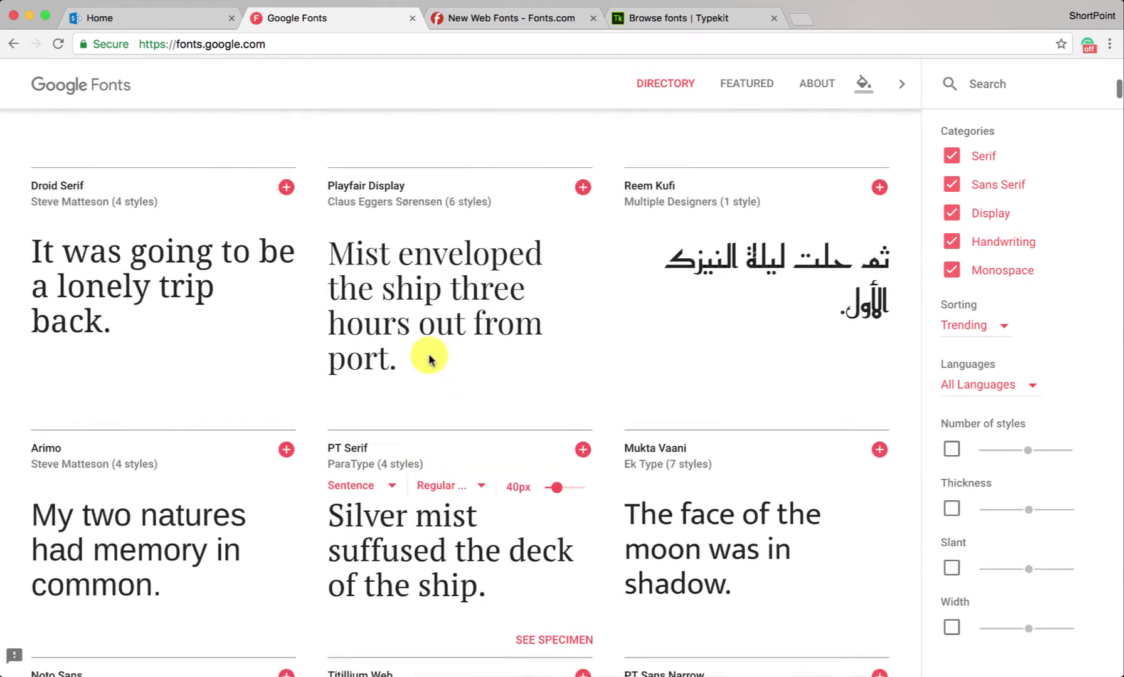
scroll(429, 359, "up", 4)
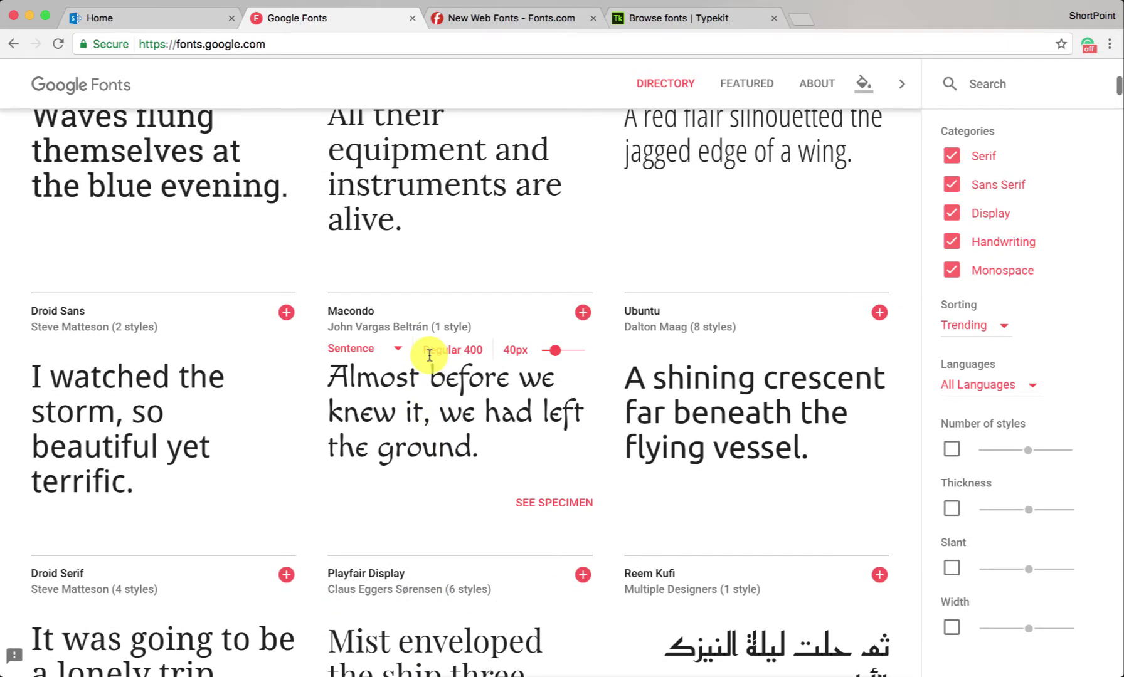
mouse_move(537, 359)
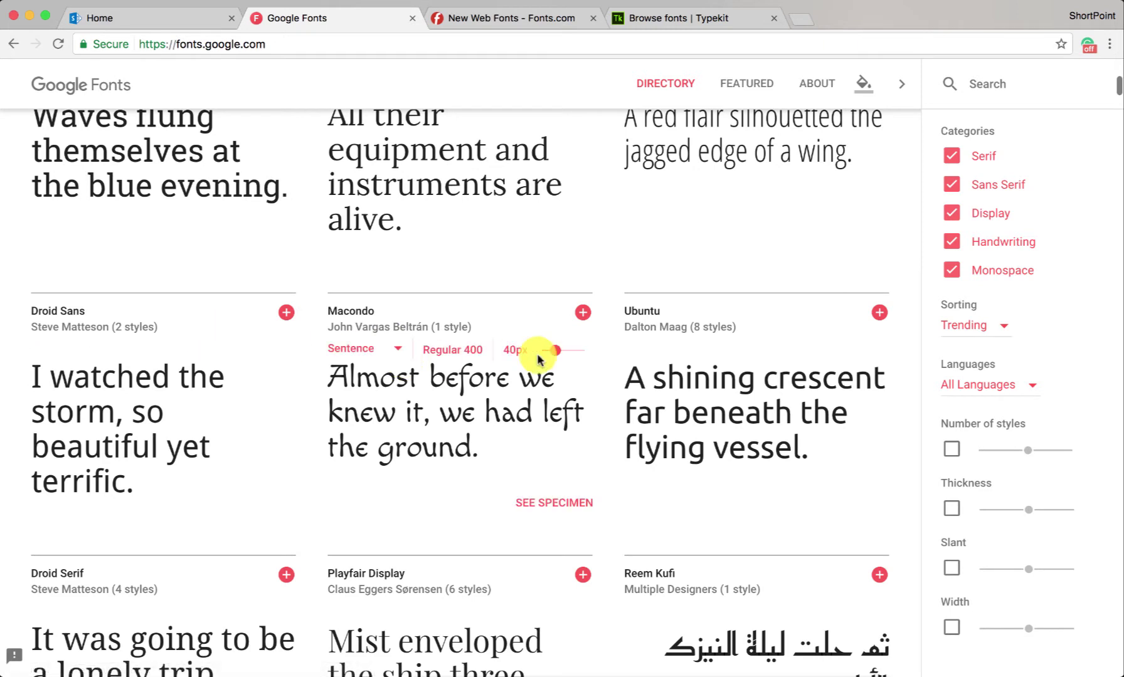
left_click(582, 315)
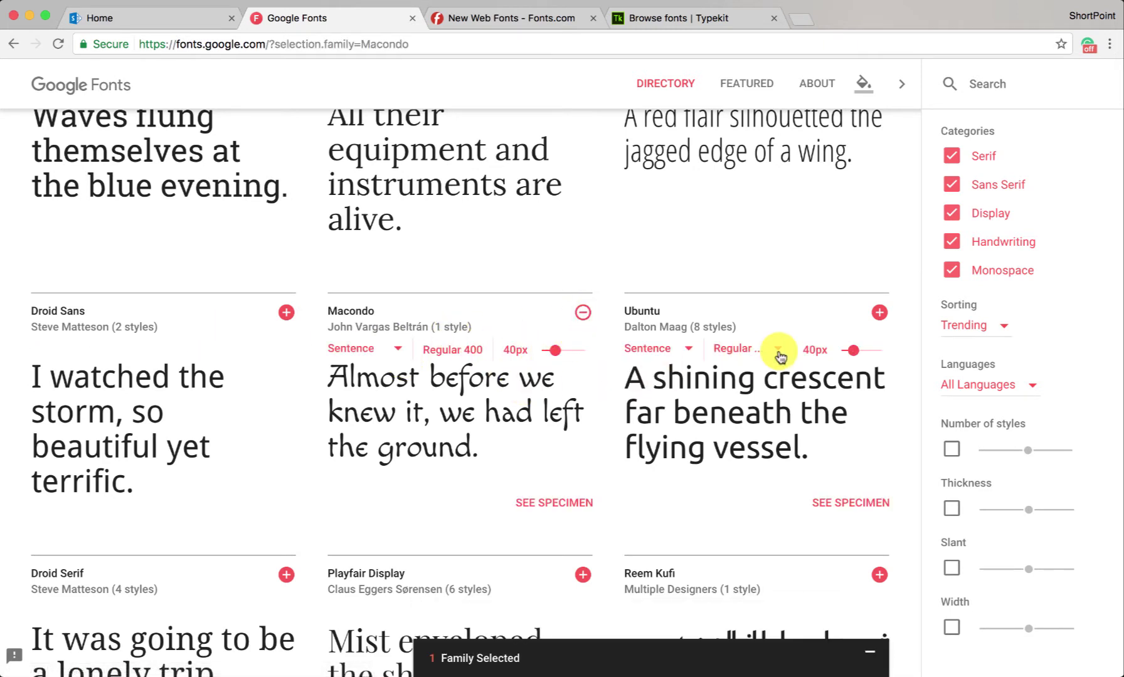
left_click(879, 314)
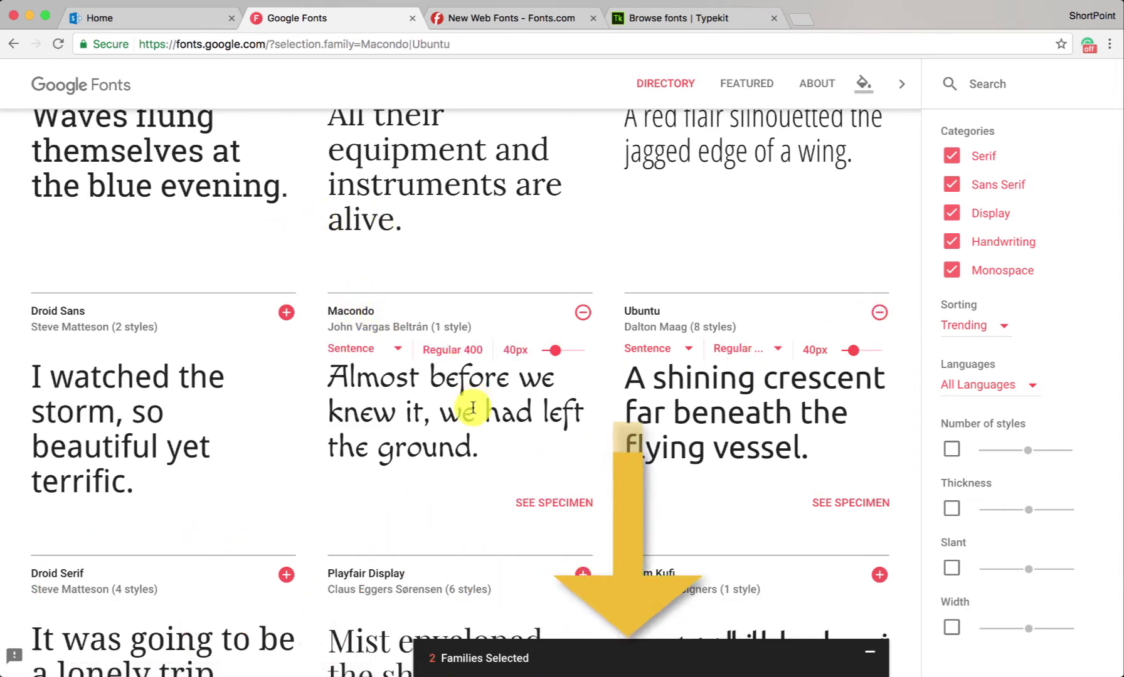
- Copy the standard embed link code for the selected families from the Families Selected tray
left_click(491, 658)
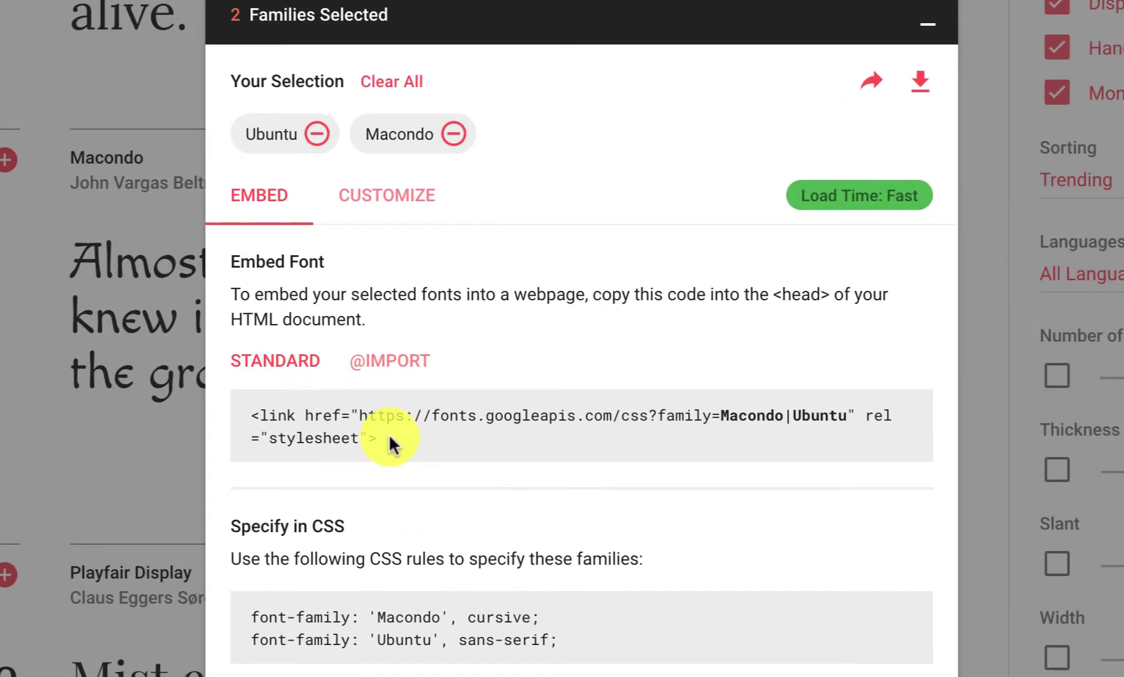
left_click_drag(388, 436, 261, 419)
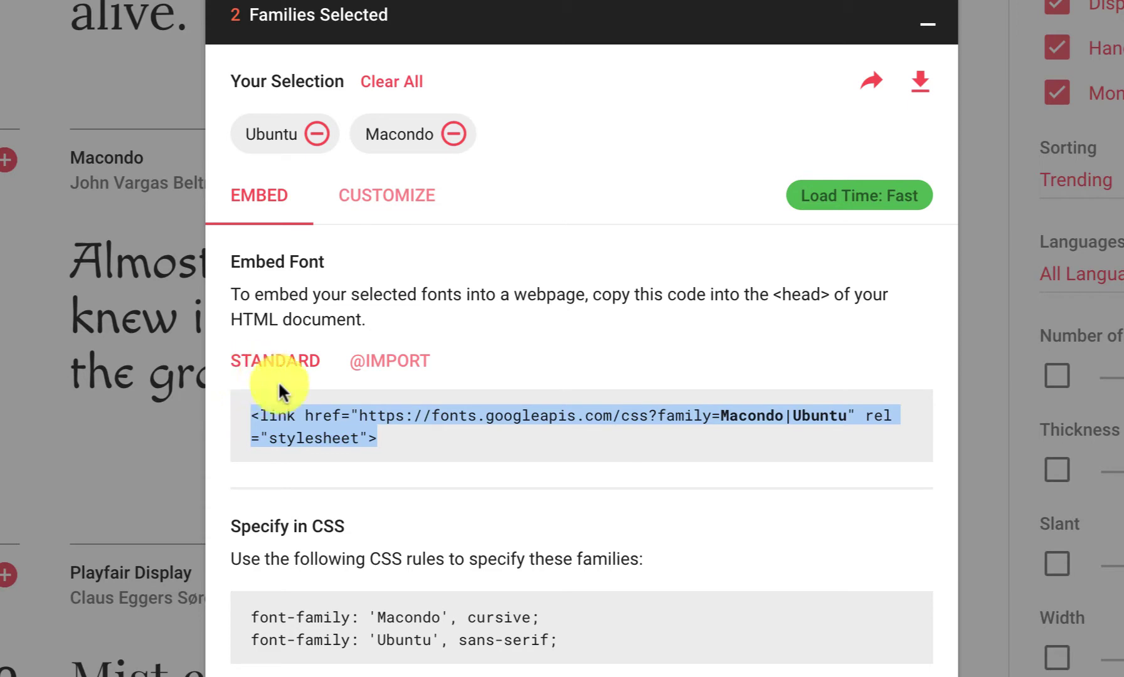
right_click(287, 409)
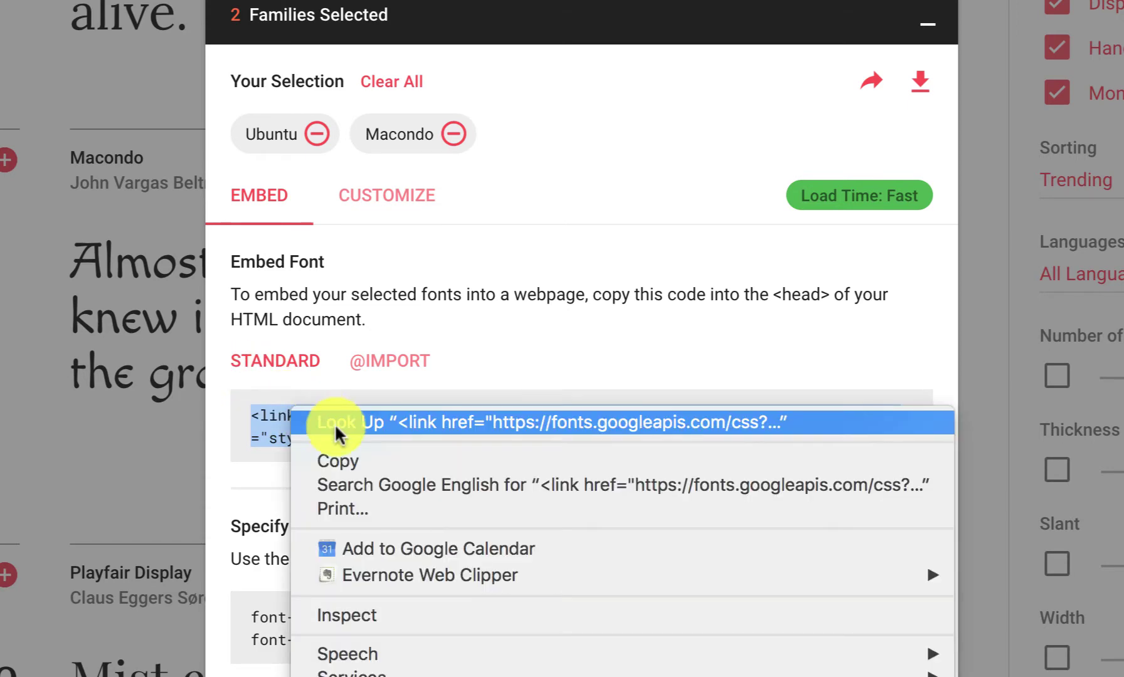
left_click(339, 458)
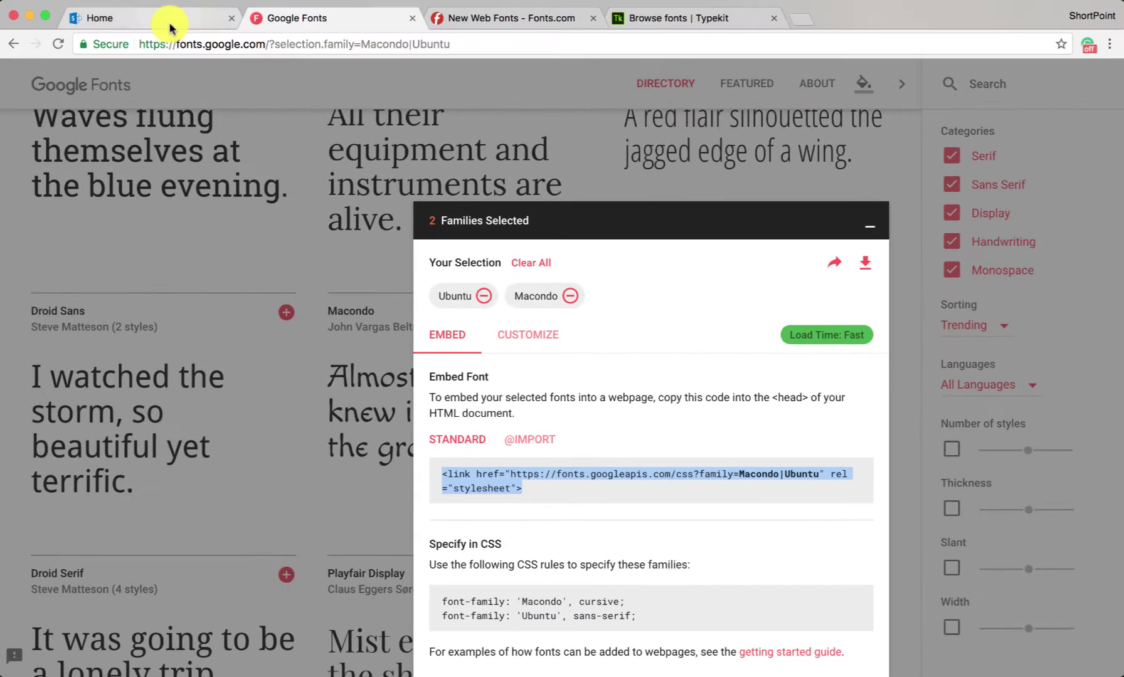
- Back on the SharePoint page, go to Utilities > Custom Fonts > Google in ShortPoint Branding
left_click(169, 23)
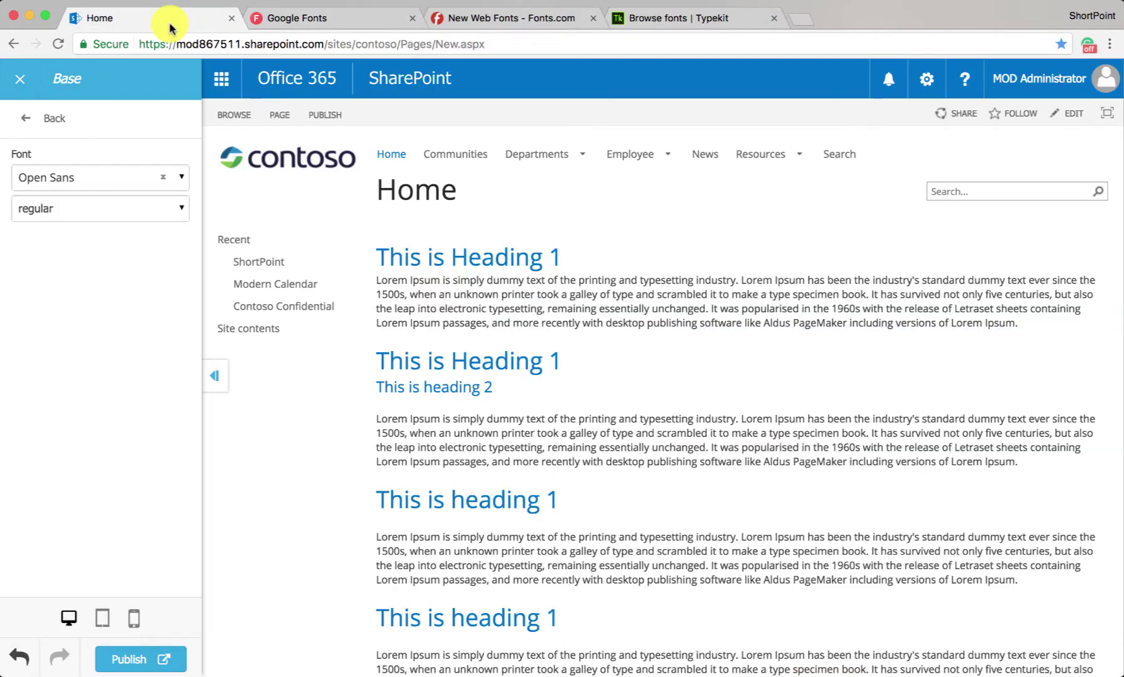
left_click(53, 119)
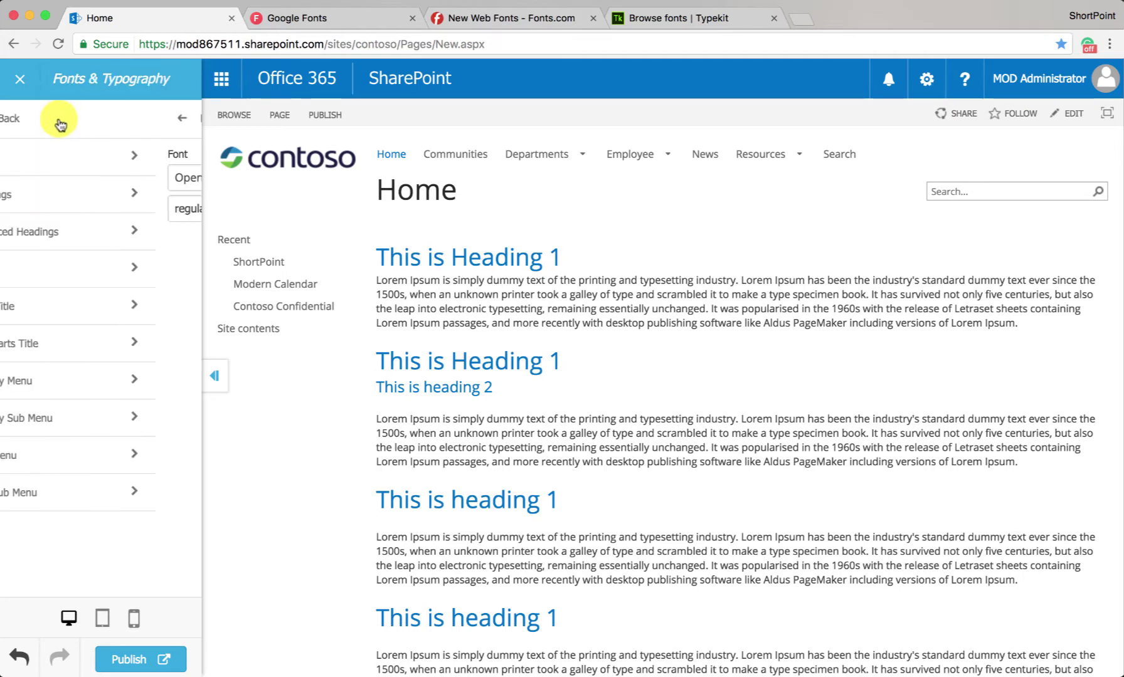
left_click(53, 119)
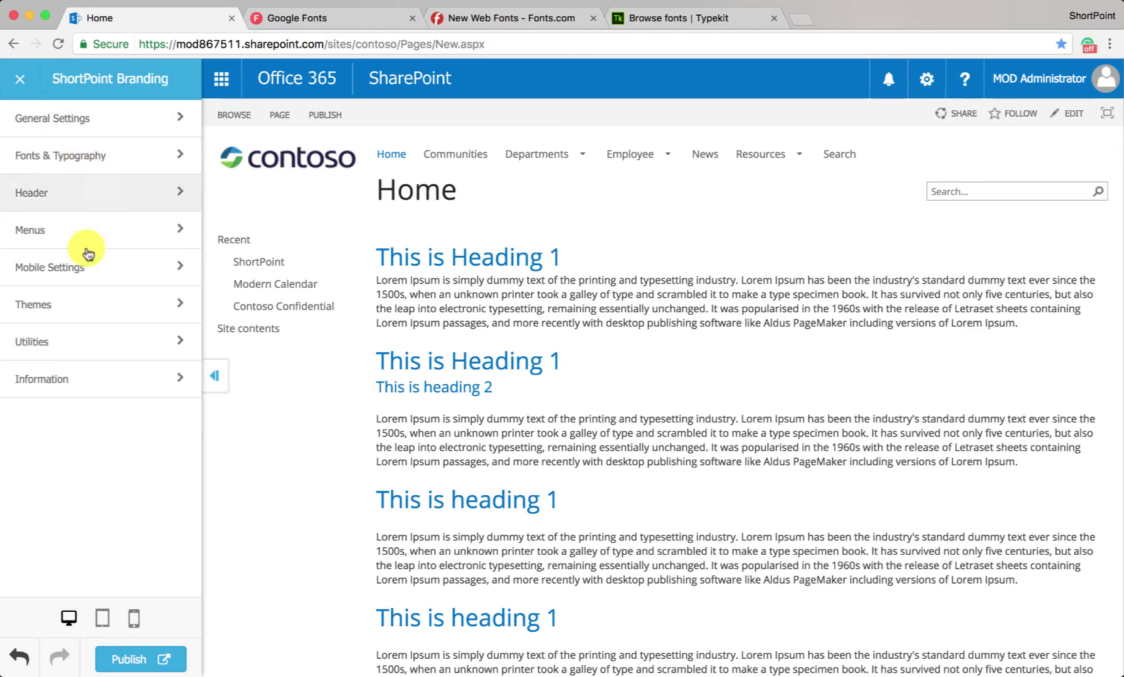
left_click(76, 339)
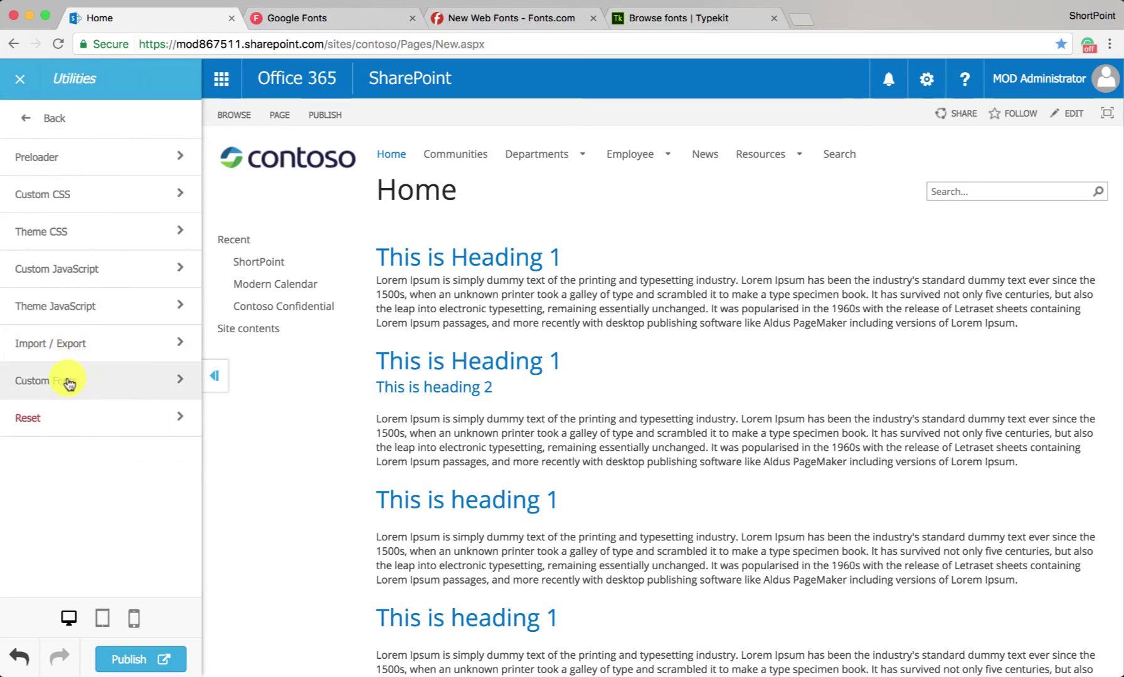
left_click(67, 378)
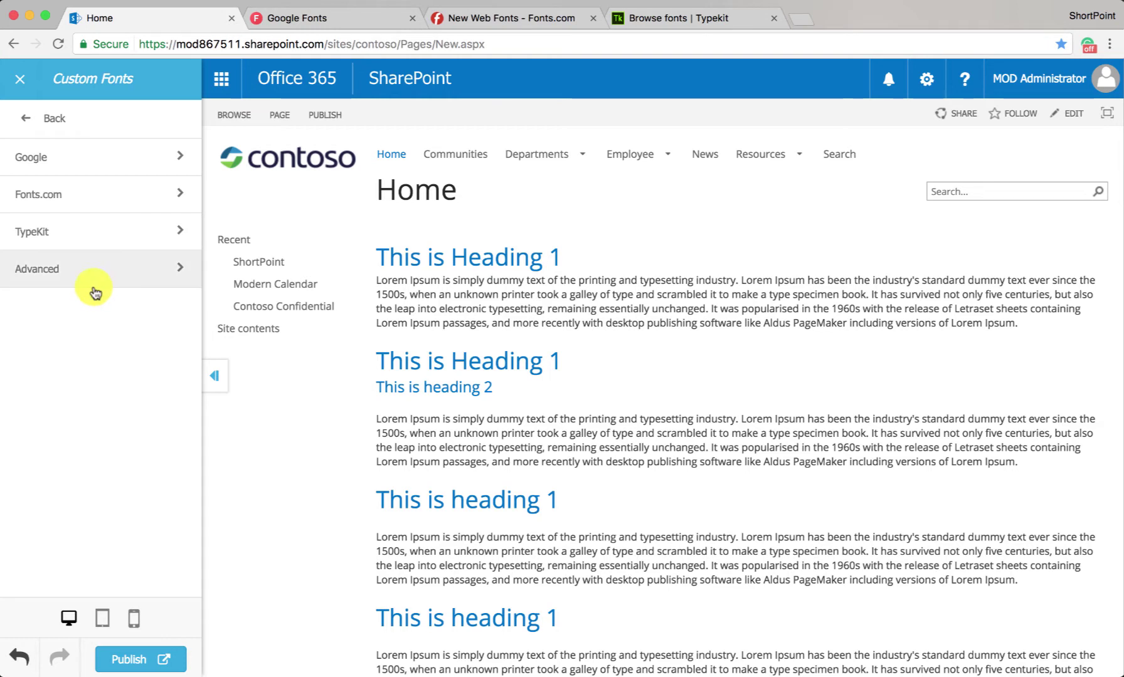
left_click(81, 170)
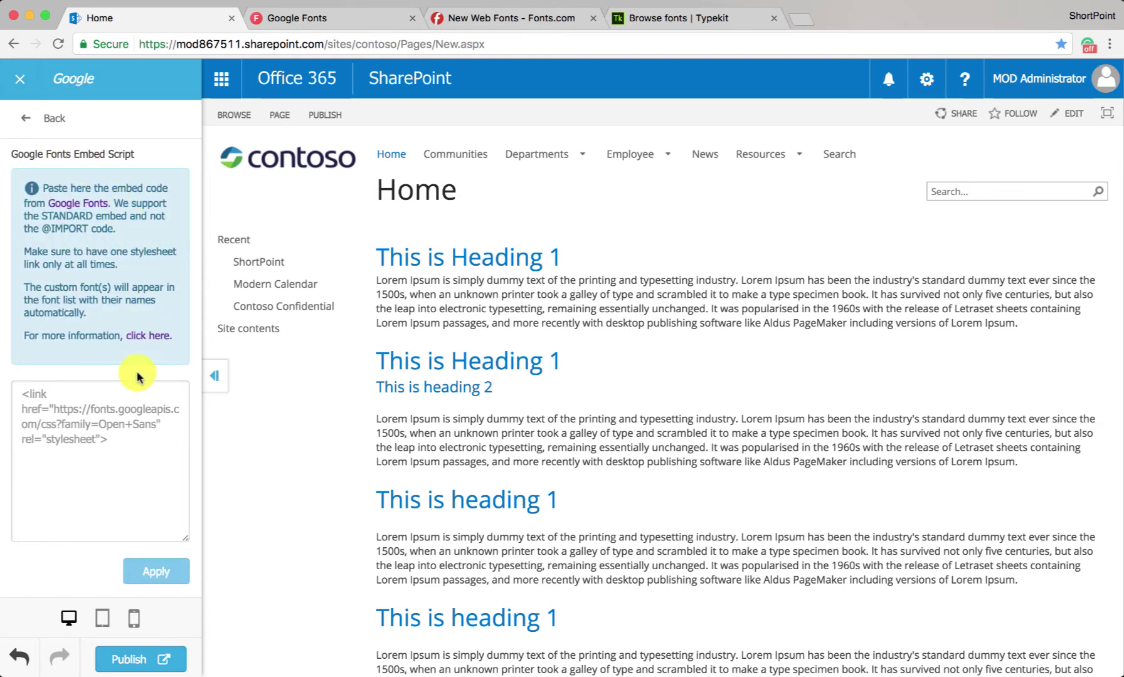
- Paste the Macondo and Ubuntu link tag into the Google embed box, apply it, and return to the main menu
right_click(56, 408)
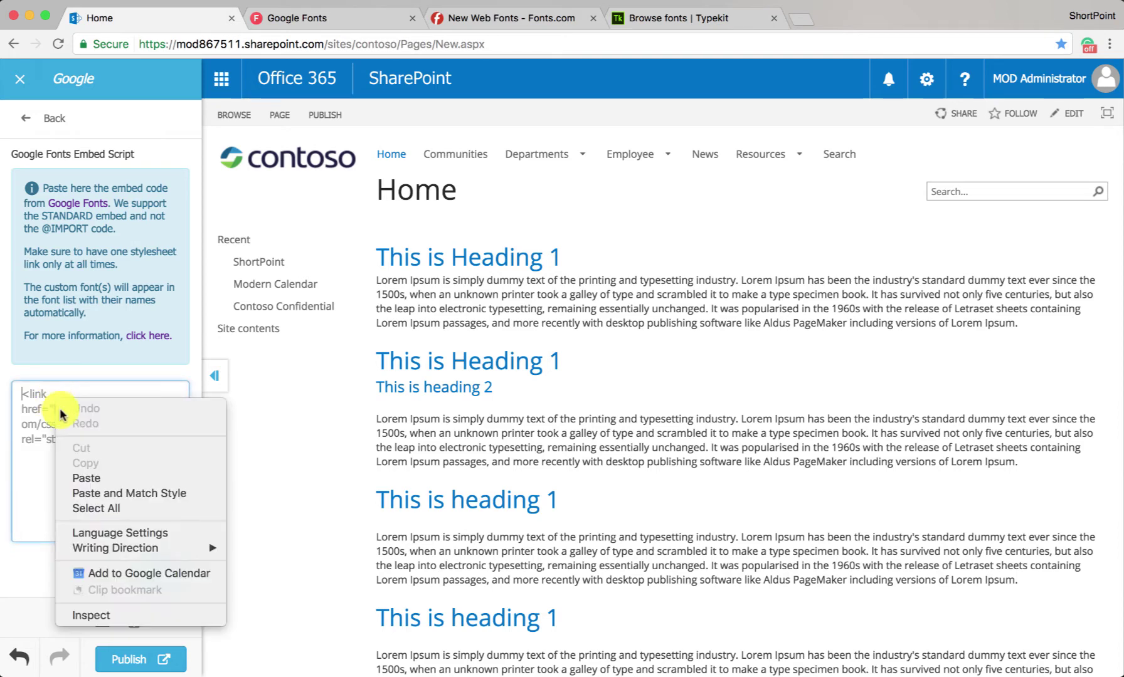
left_click(82, 478)
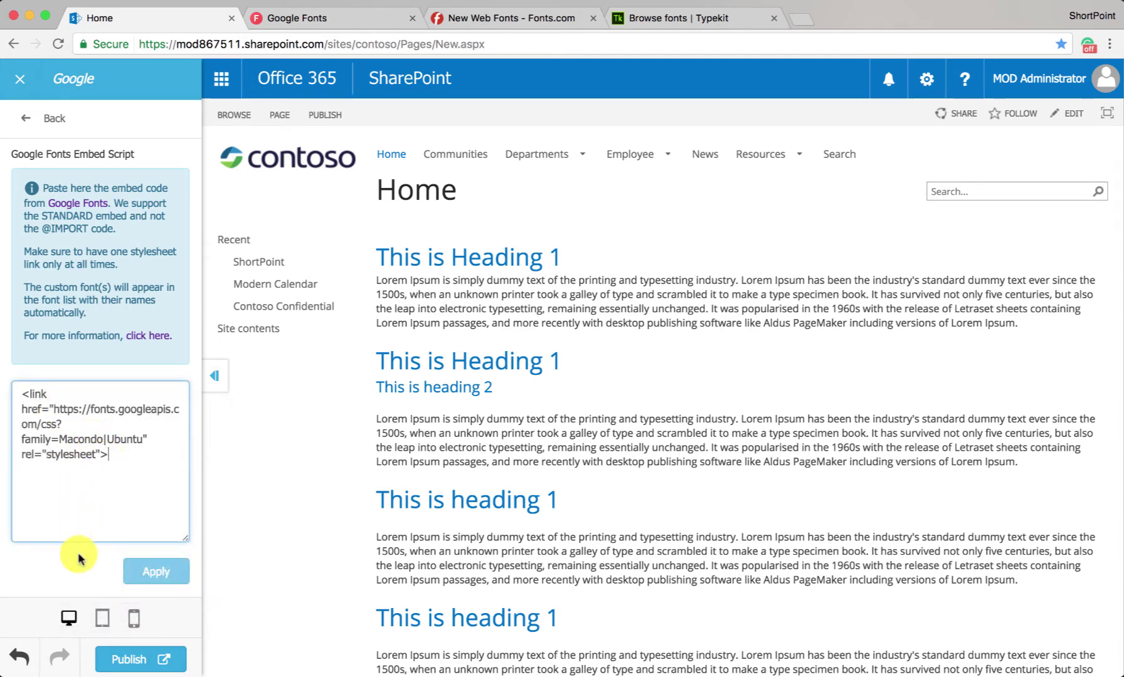
left_click(77, 557)
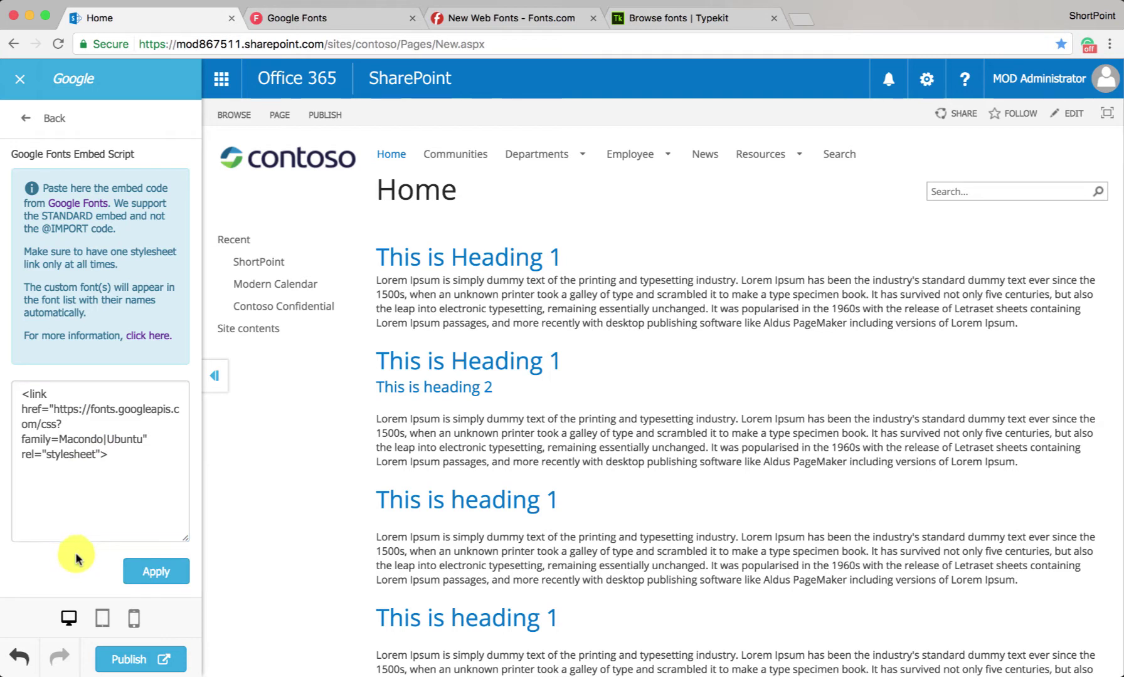
left_click(137, 571)
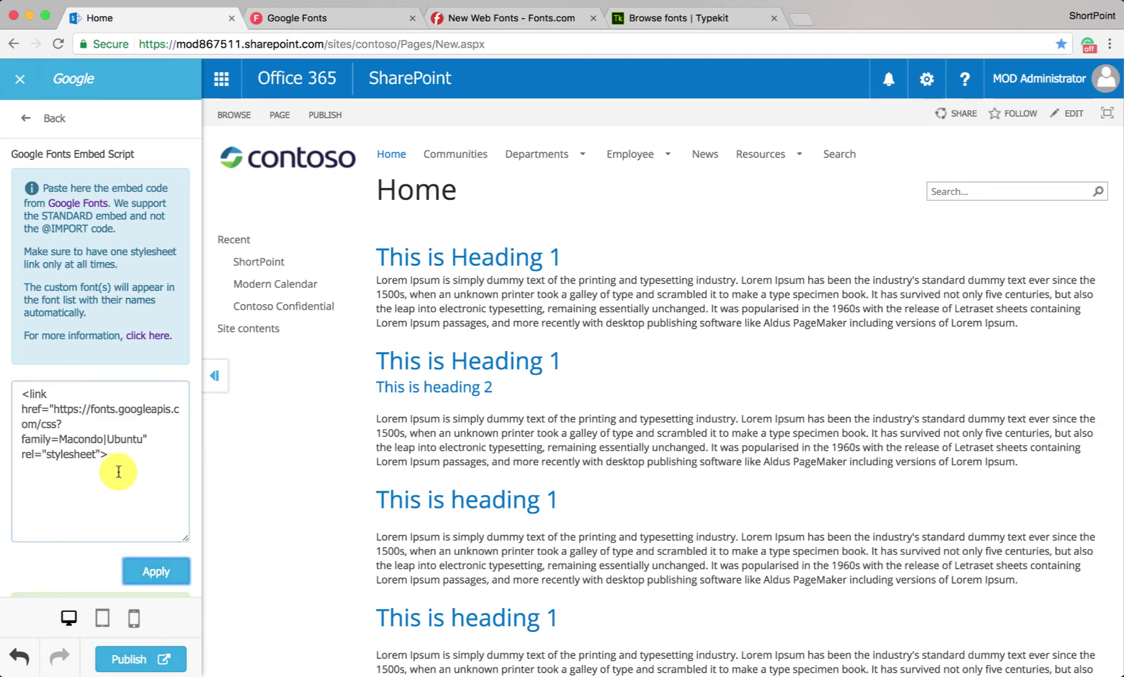
left_click_drag(122, 459, 22, 402)
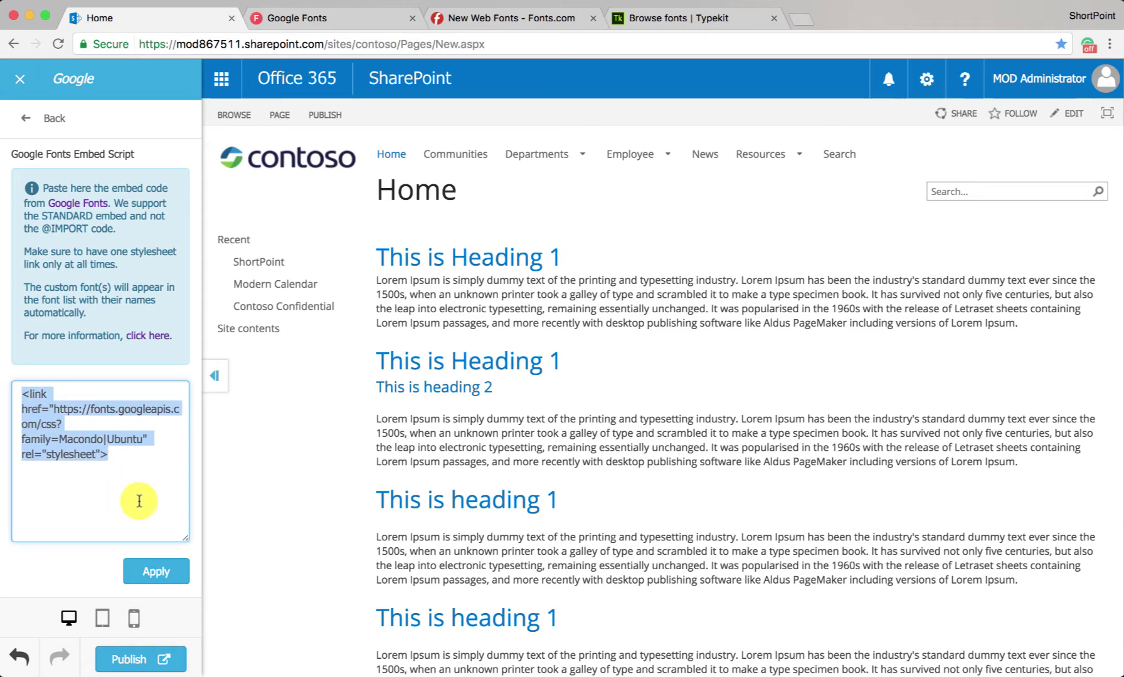
left_click(150, 571)
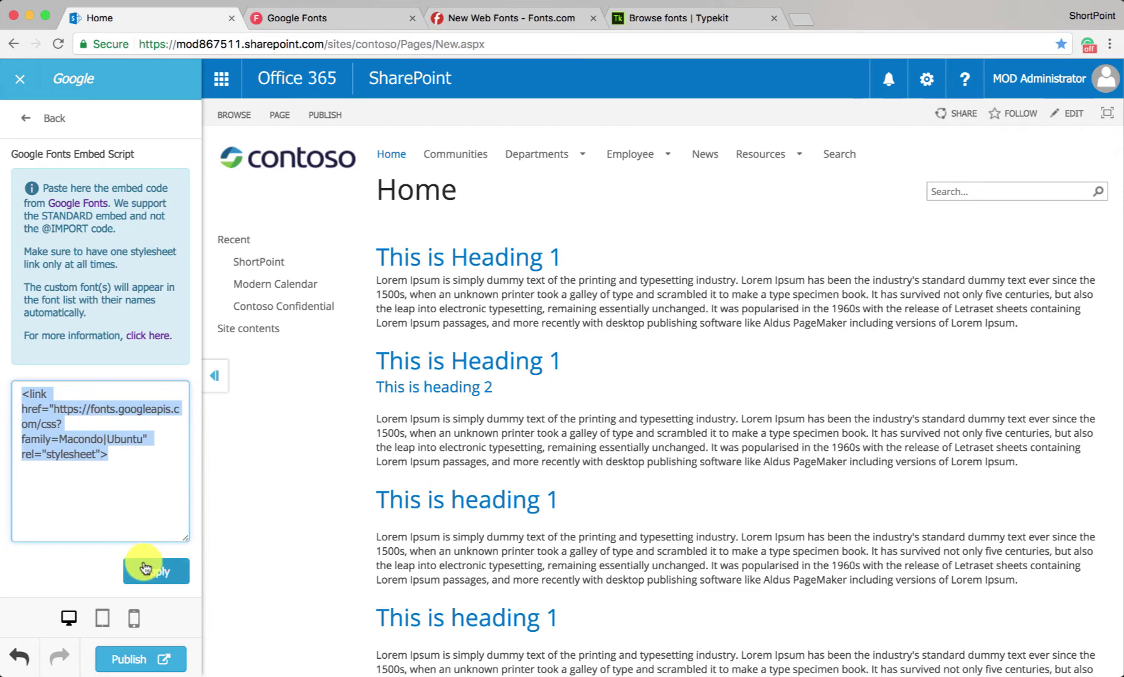
left_click(55, 121)
left_click(44, 119)
left_click(40, 119)
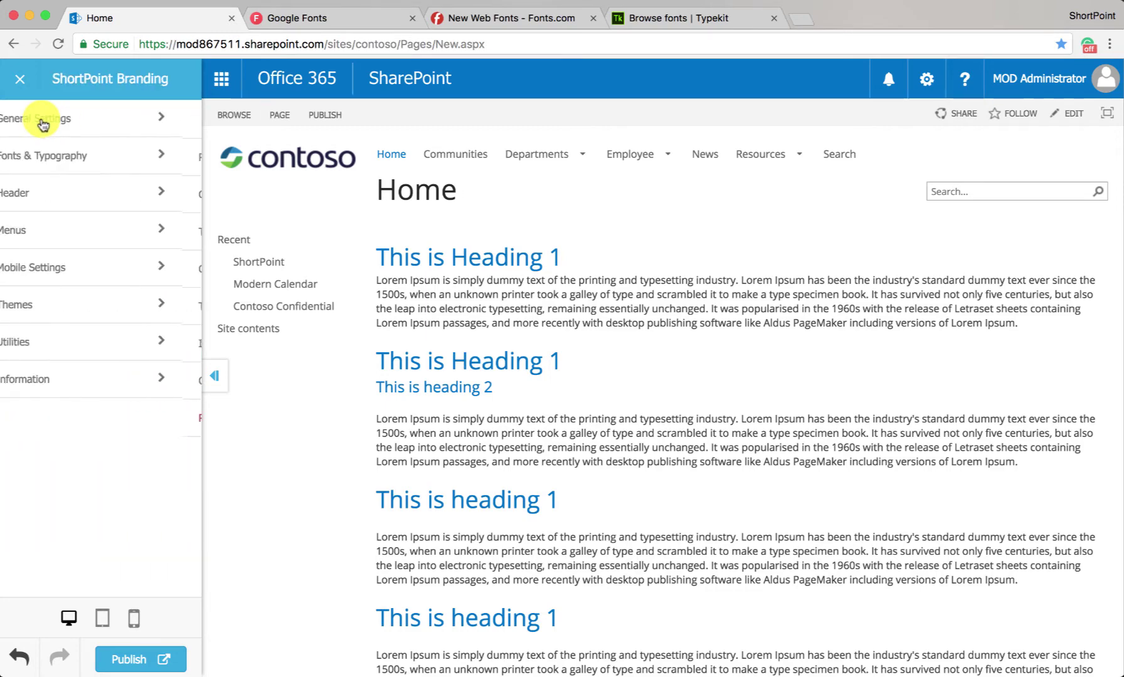
- Under Fonts & Typography > Base, set the font to Macondo, try Ubuntu, then choose Macondo again
left_click(55, 156)
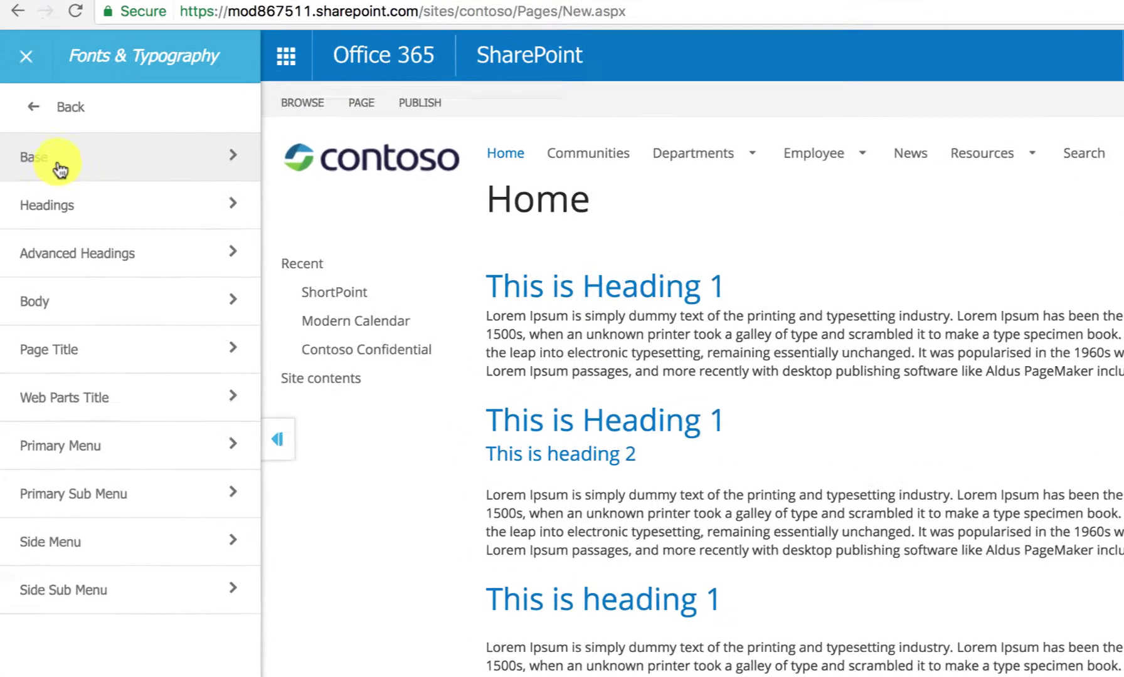
left_click(55, 156)
left_click(94, 182)
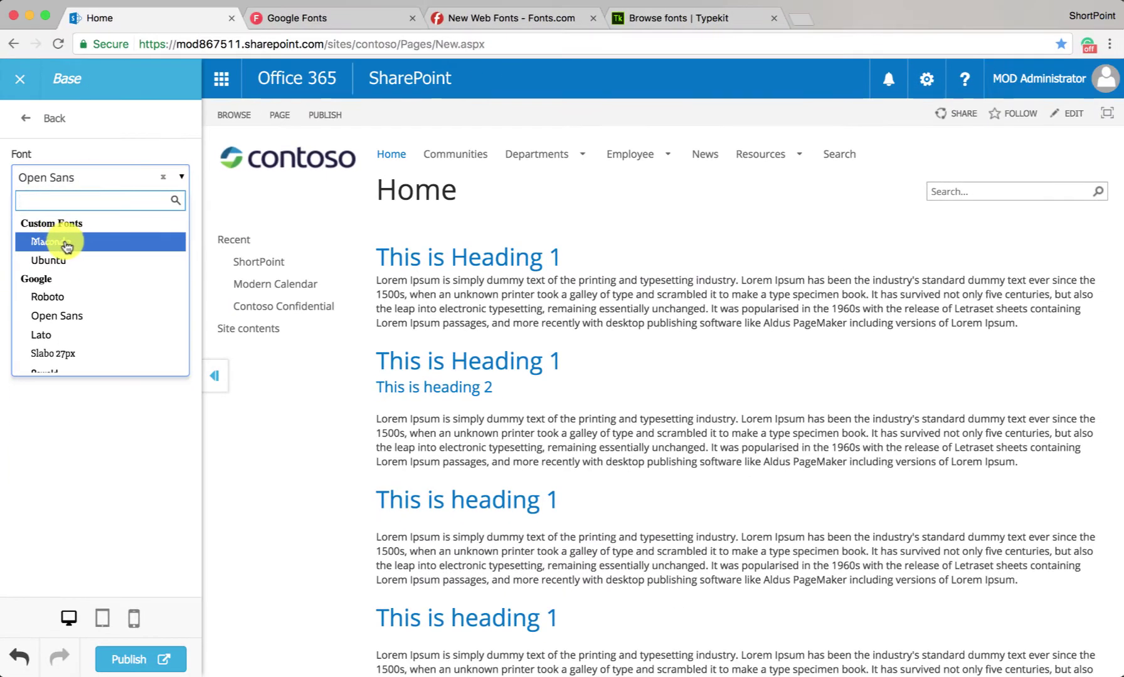
left_click(59, 243)
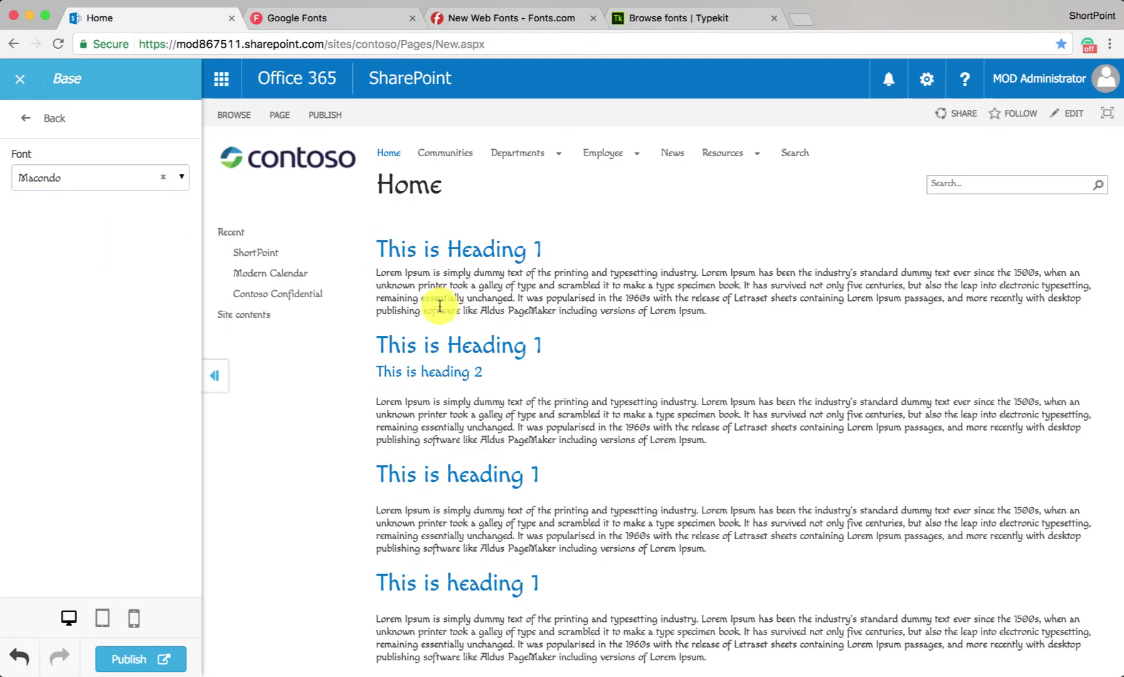
left_click(86, 177)
left_click(82, 259)
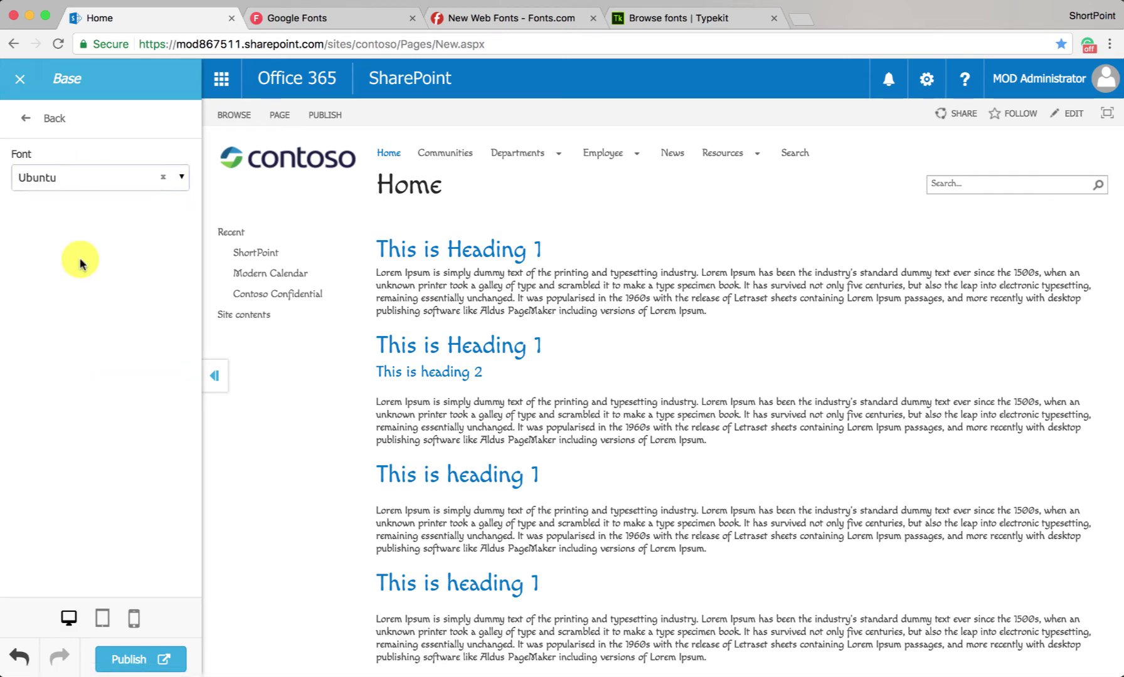
left_click(91, 185)
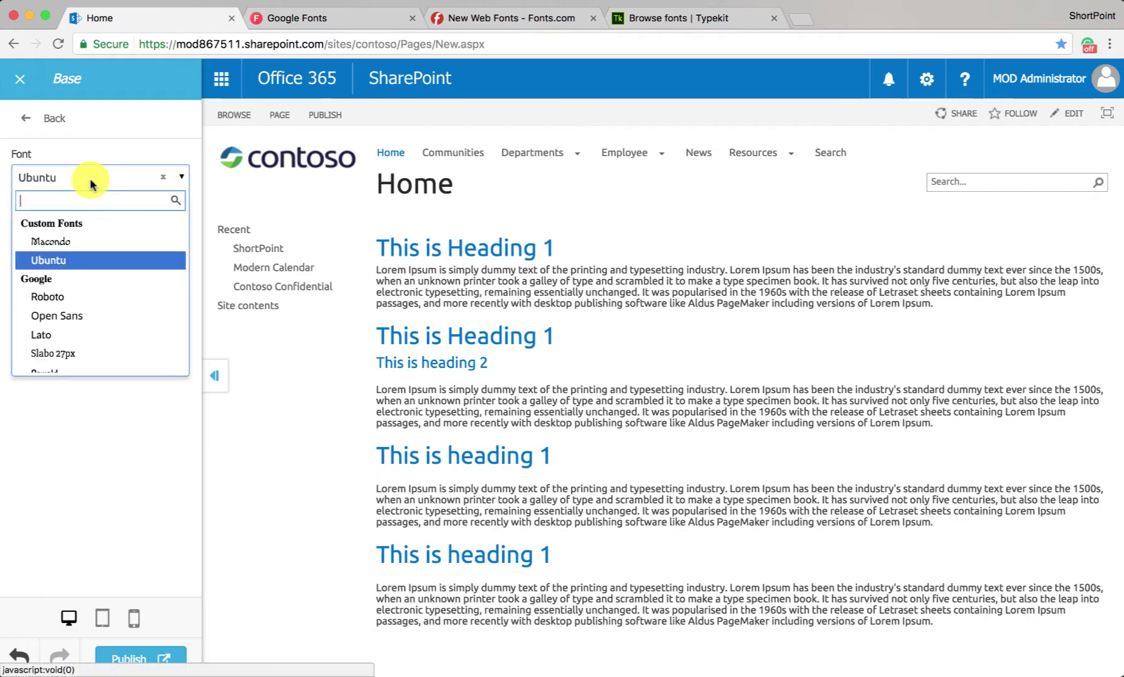
left_click(80, 235)
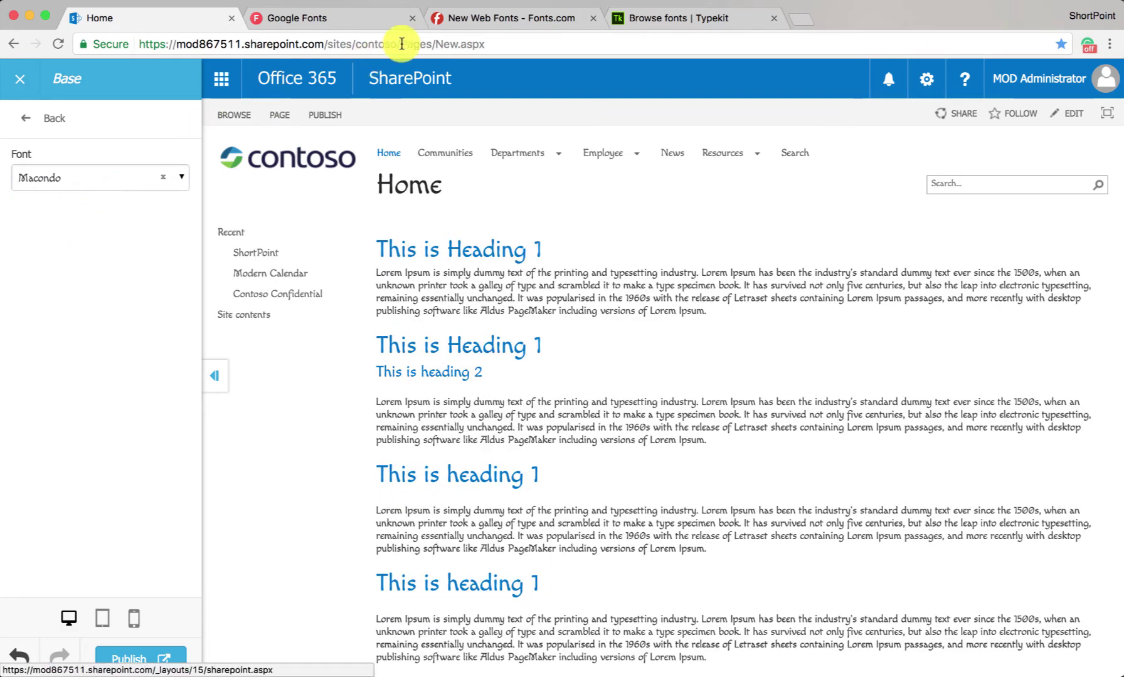
- Open the Sutro Initials family page from Fonts.com's New Web Fonts list and review its Inline and Fill styles
left_click(455, 23)
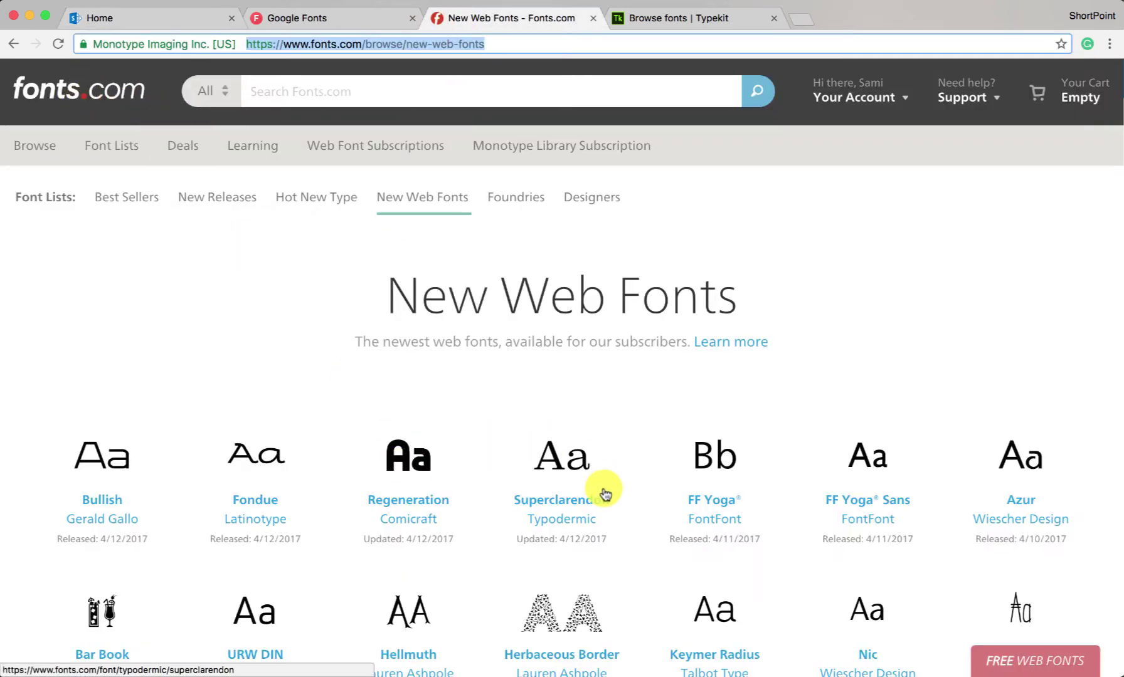
scroll(605, 495, "down", 5)
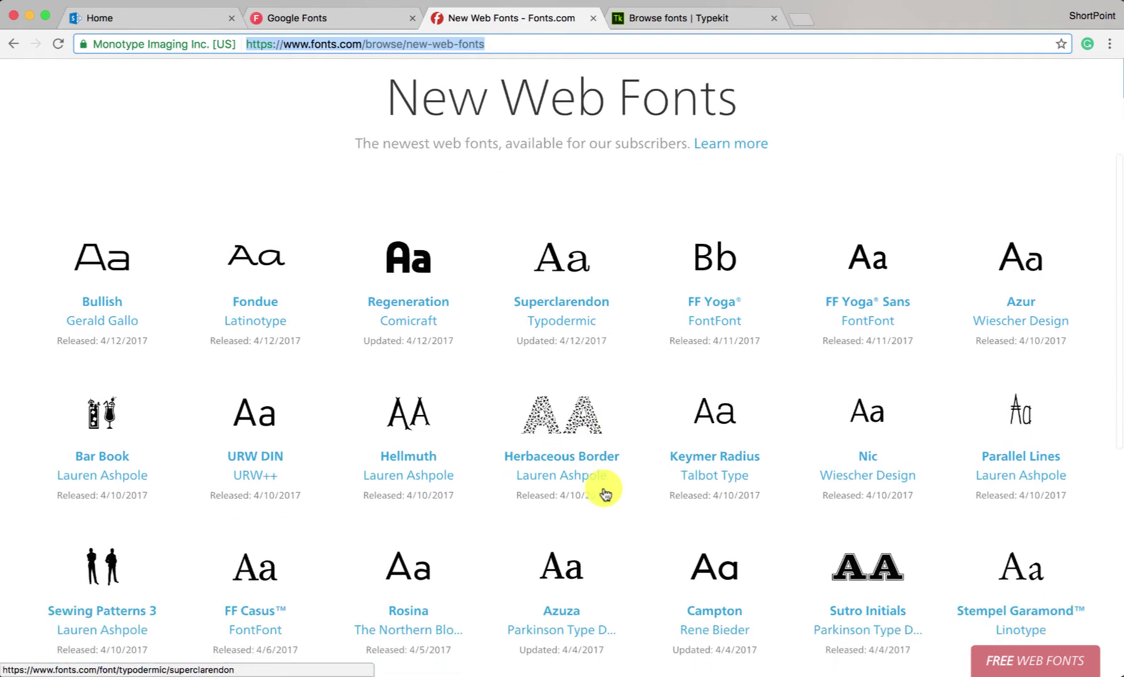
scroll(605, 494, "down", 1)
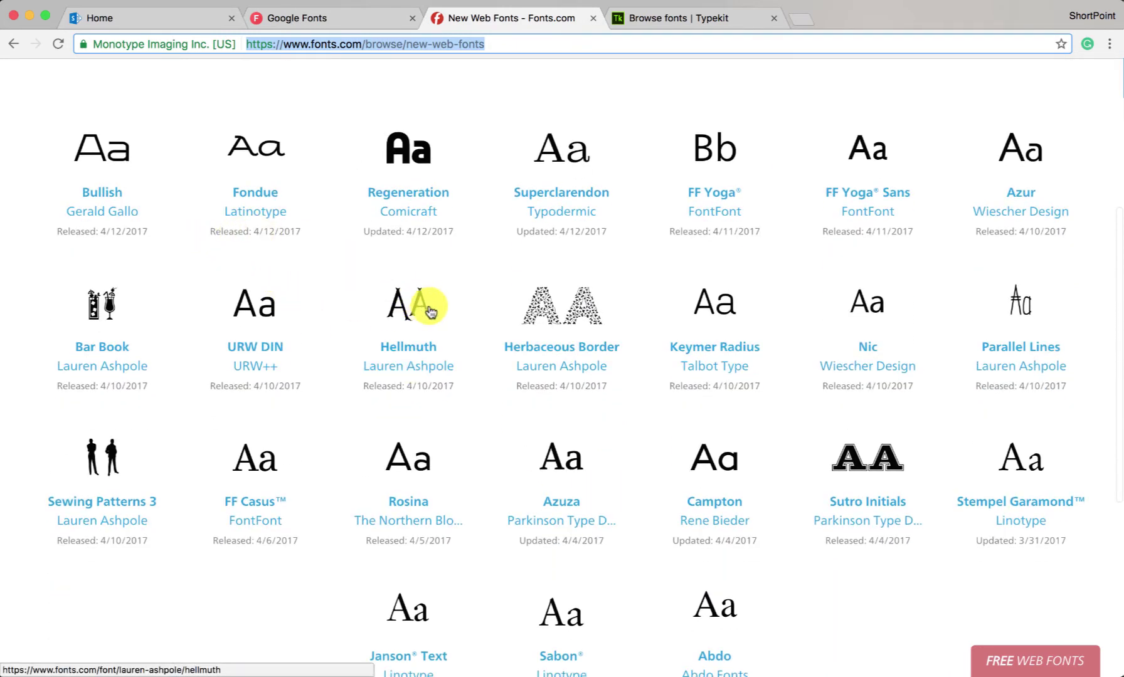
triple_click(881, 505)
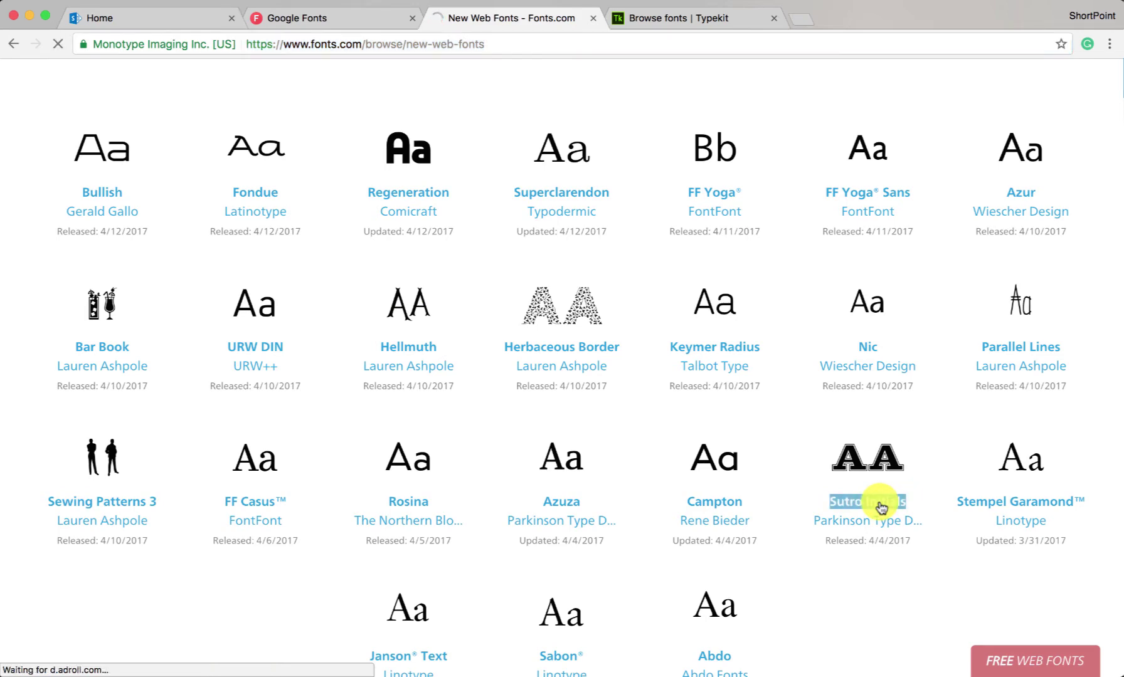
scroll(621, 463, "down", 2)
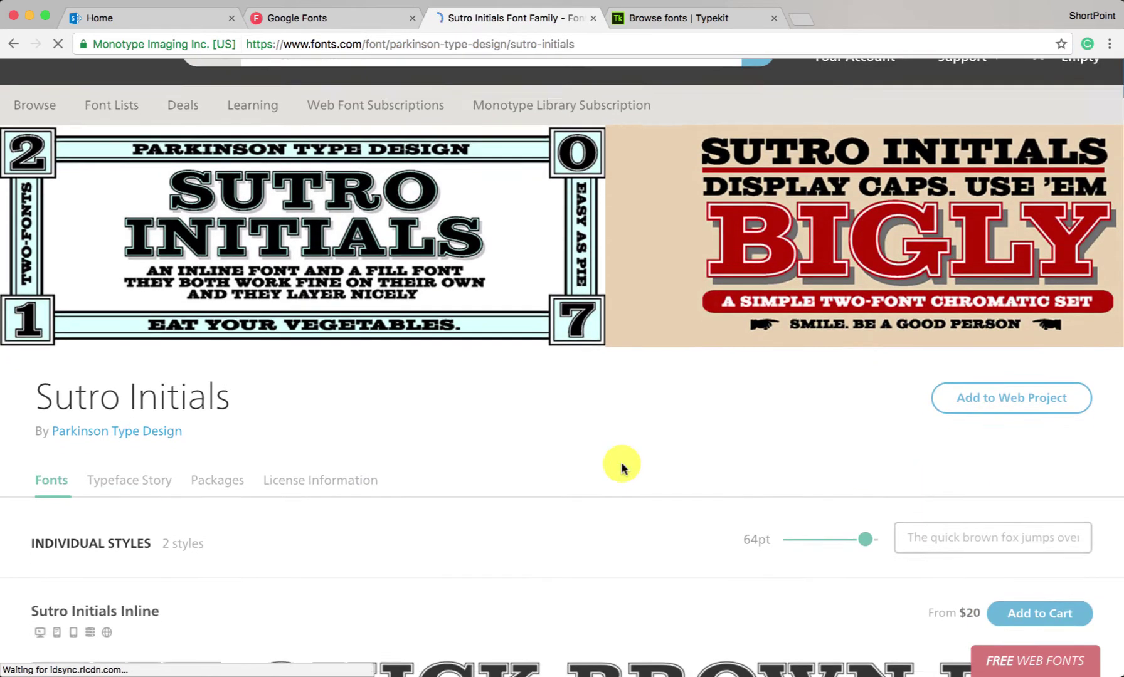
scroll(621, 464, "down", 5)
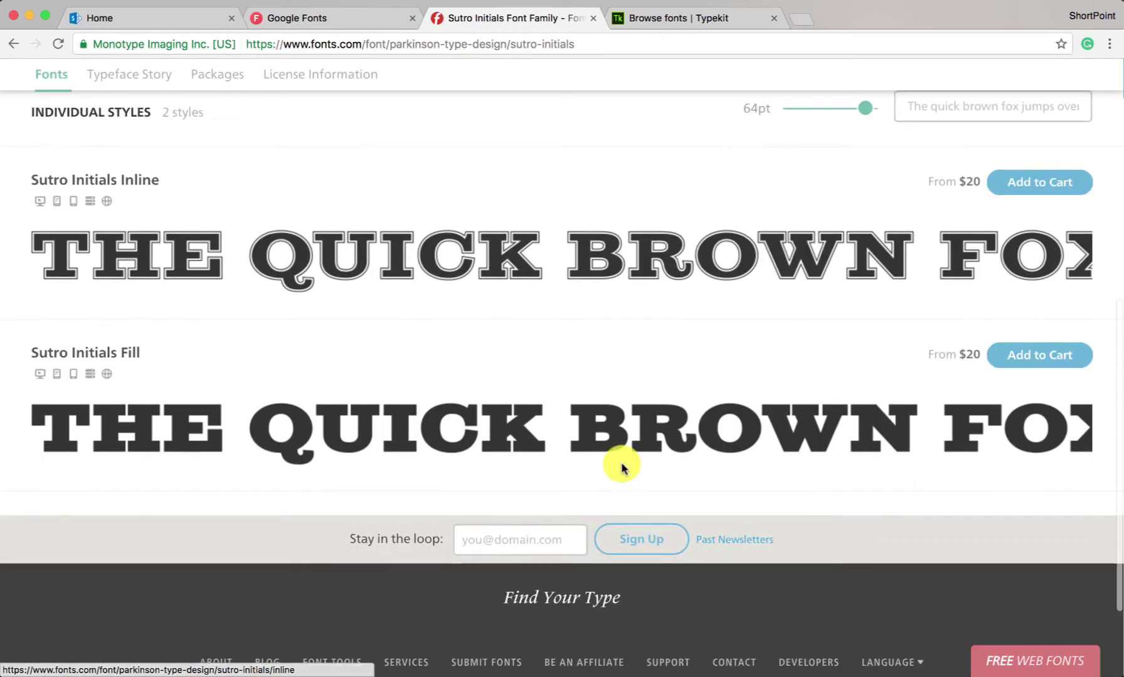
scroll(621, 464, "up", 3)
scroll(621, 464, "up", 1)
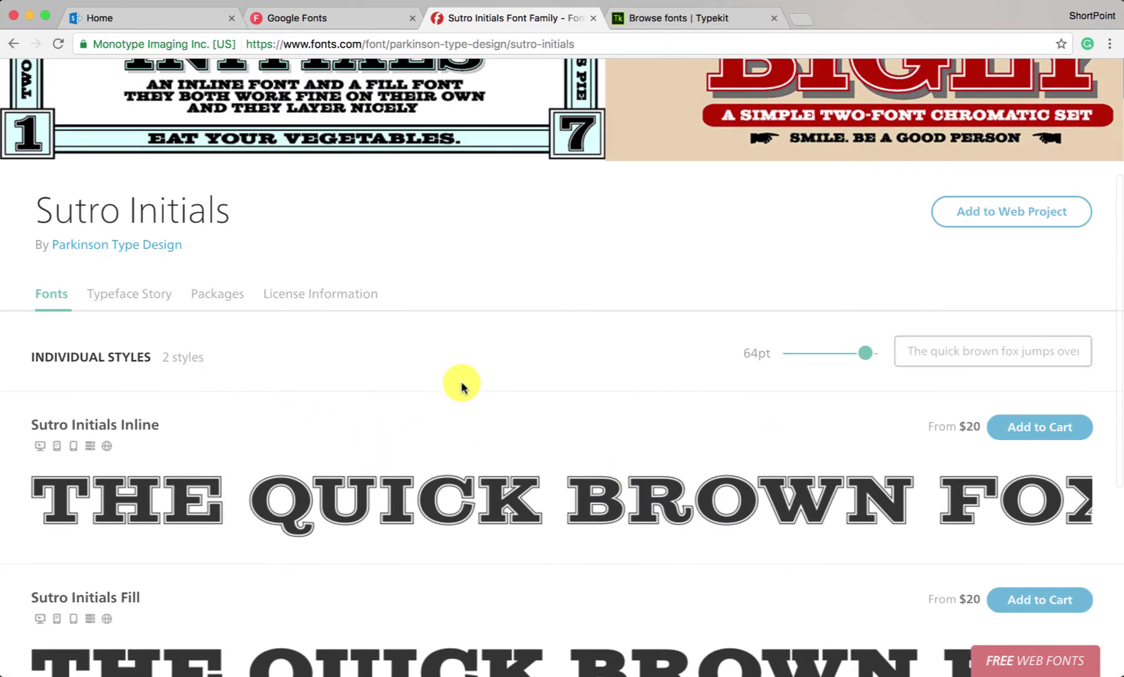
scroll(474, 441, "up", 2)
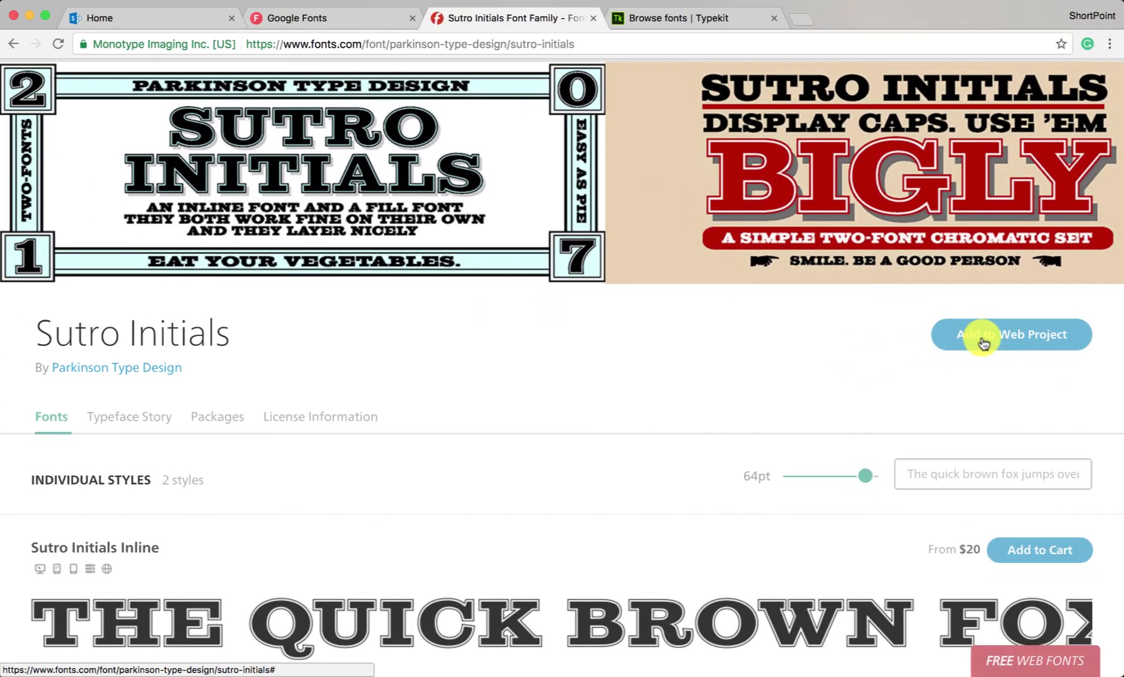
- Add the Sutro Initials Fill and Inline styles to the ShortPoint web project and go to Manage Projects
left_click(900, 375)
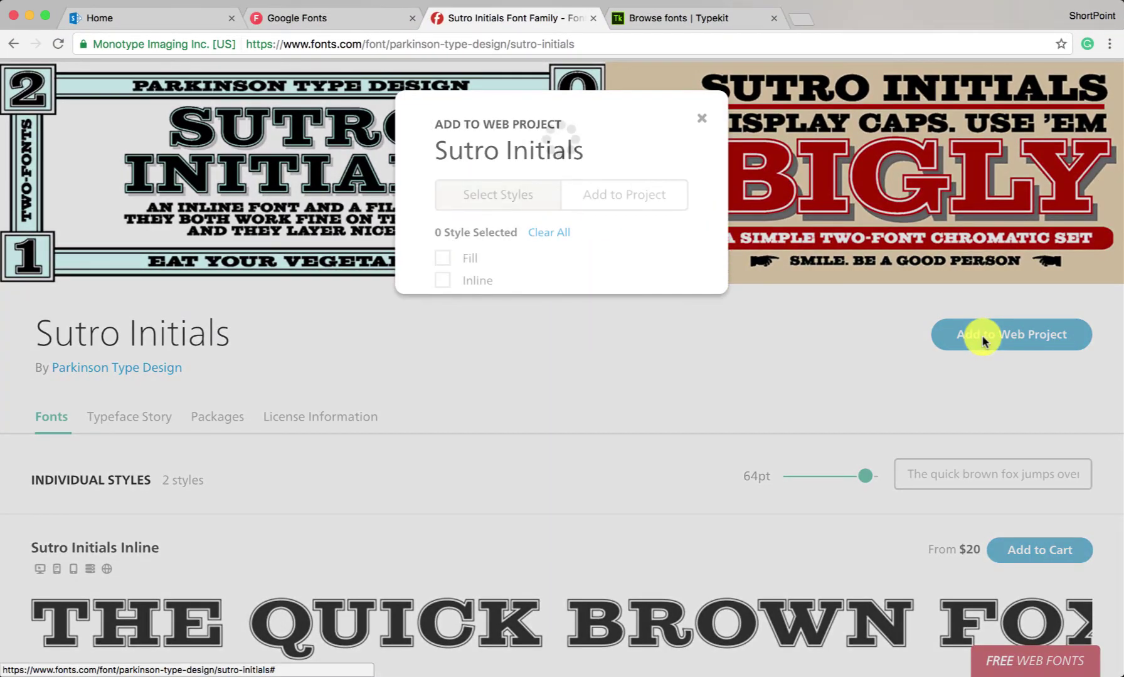
left_click(446, 259)
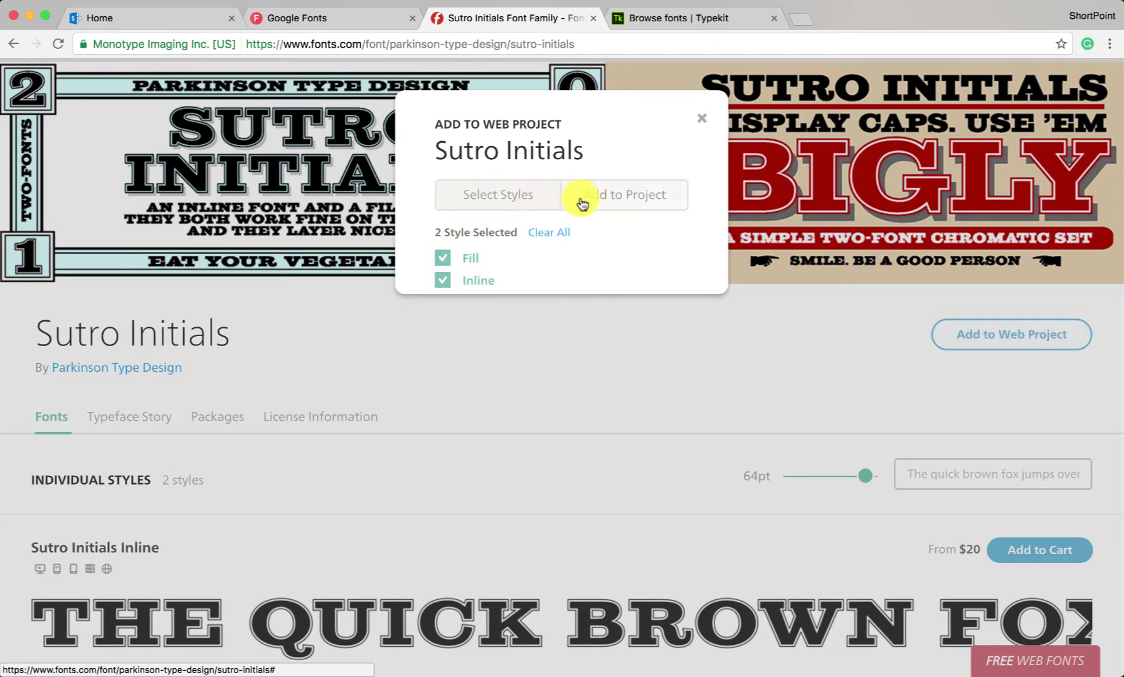
left_click(601, 202)
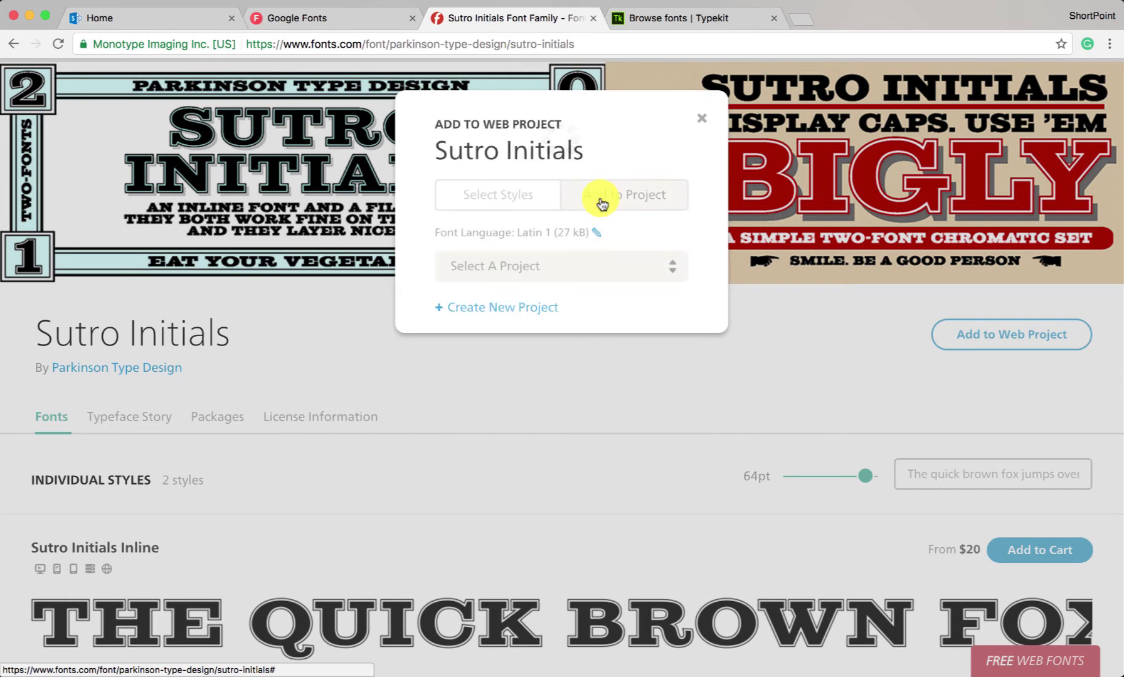
left_click(539, 265)
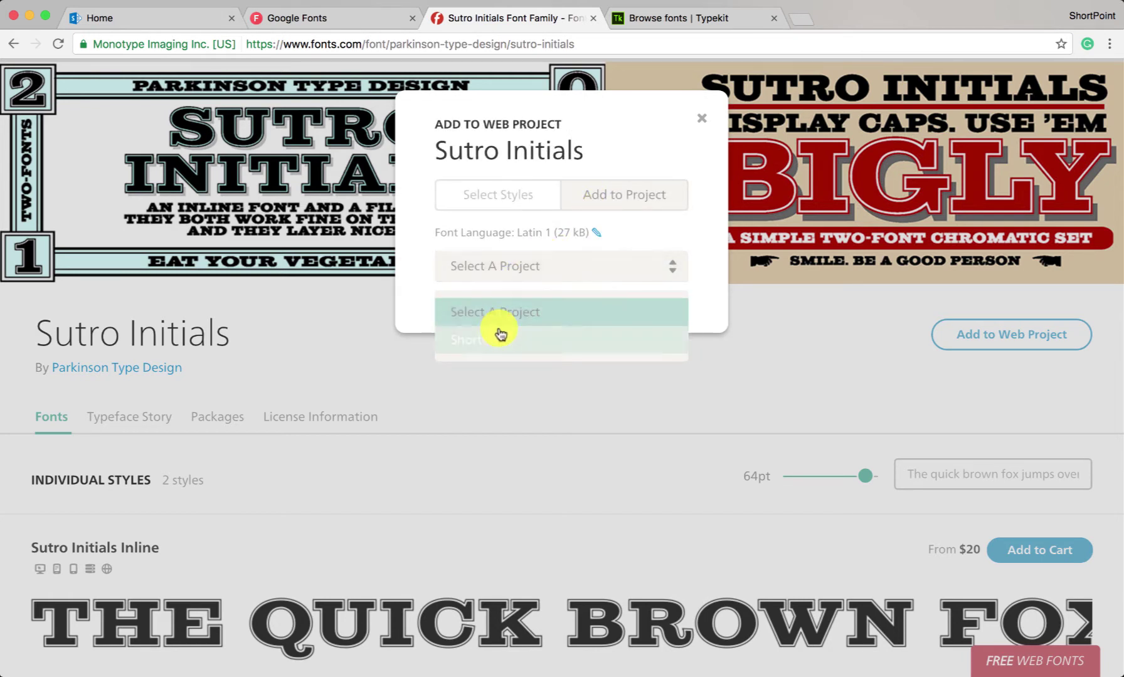
left_click(483, 341)
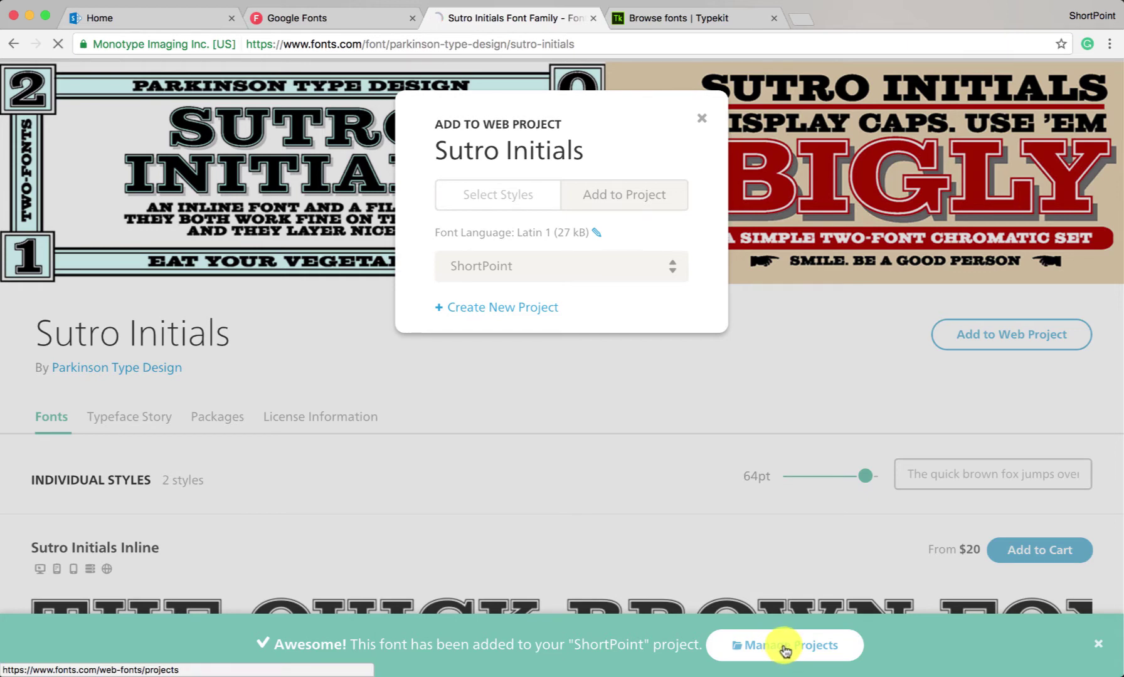
left_click(785, 646)
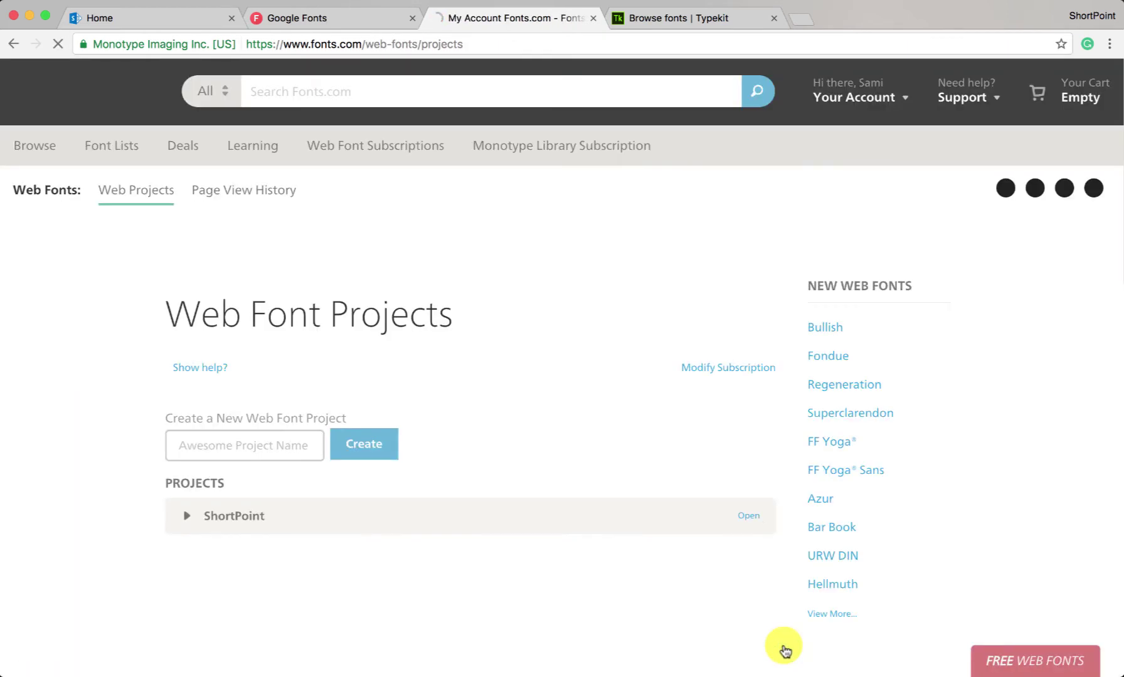
- Expand the ShortPoint project and highlight the SharePoint domain in its Add & Edit Domains list
scroll(501, 351, "down", 3)
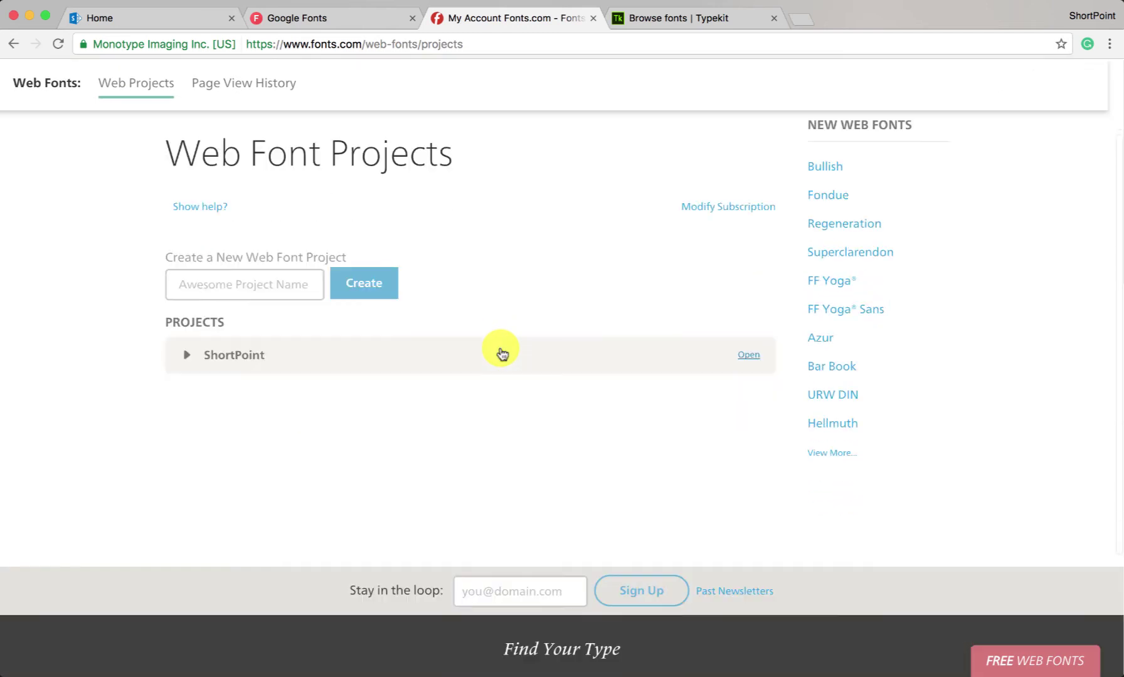
scroll(501, 353, "up", 2)
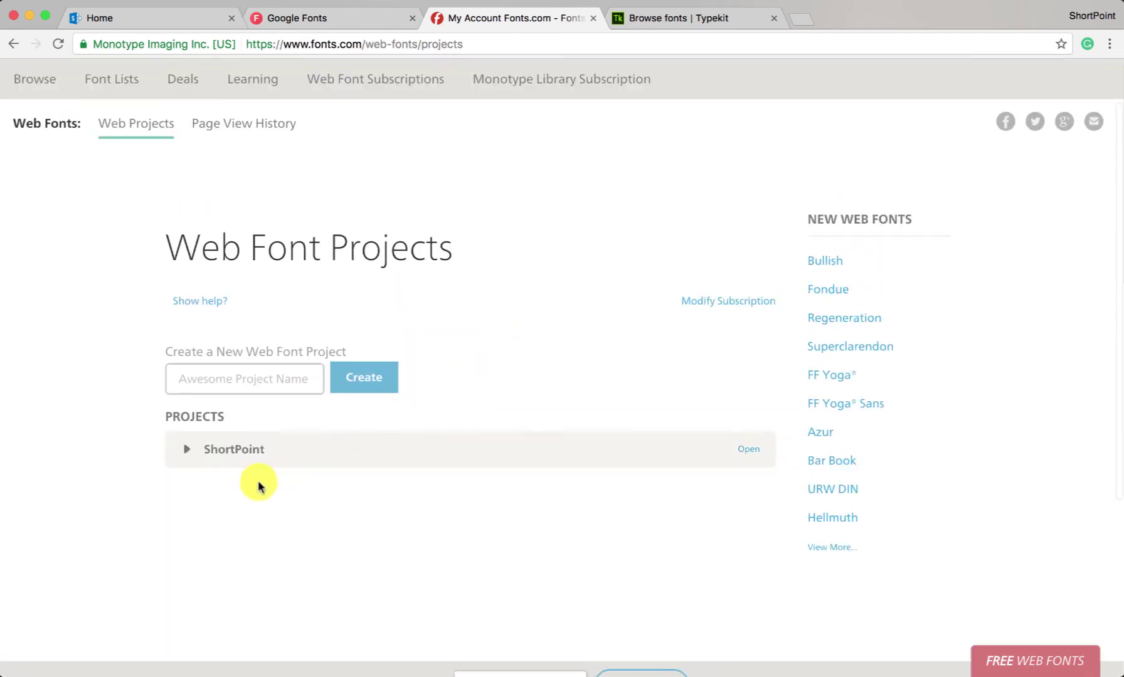
left_click(207, 457)
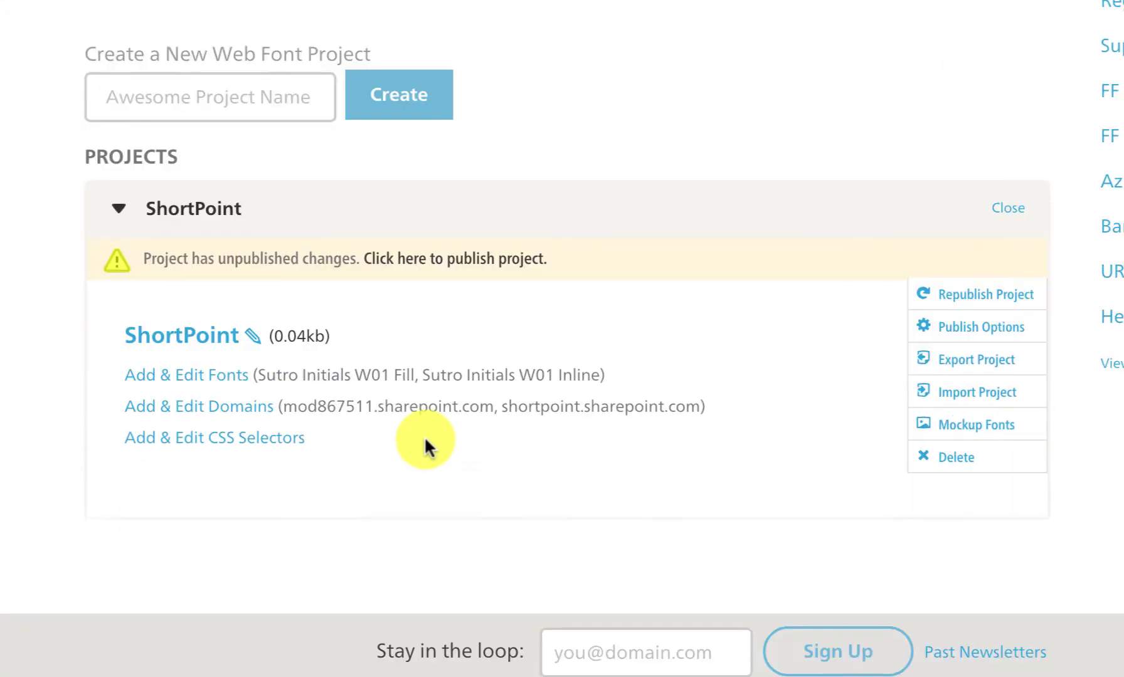
scroll(424, 445, "down", 1)
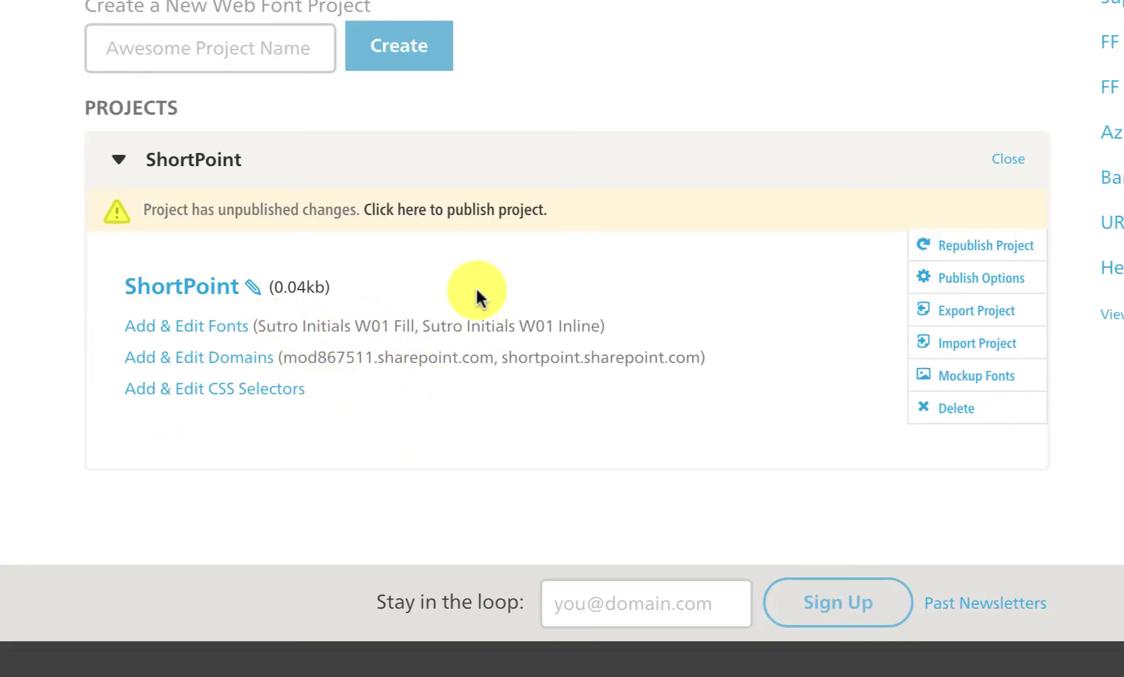
left_click_drag(292, 370, 263, 371)
left_click(302, 360)
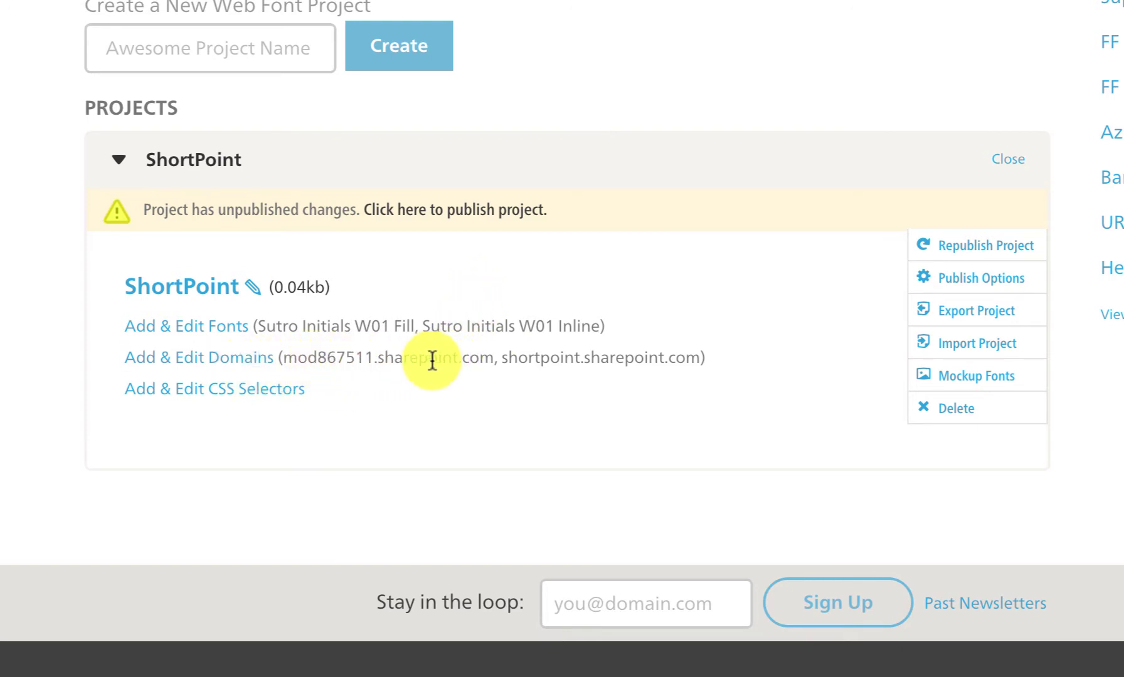
left_click_drag(288, 364, 442, 352)
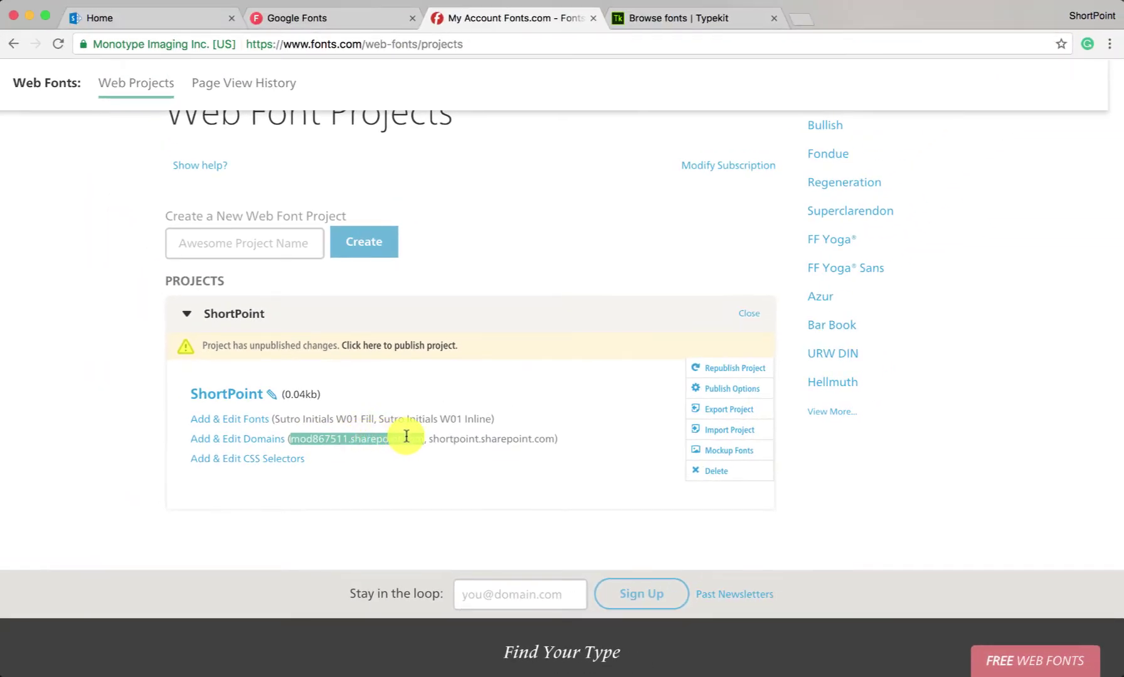
- Confirm the domain matches the SharePoint page address, then republish the ShortPoint project
left_click(200, 24)
left_click(200, 48)
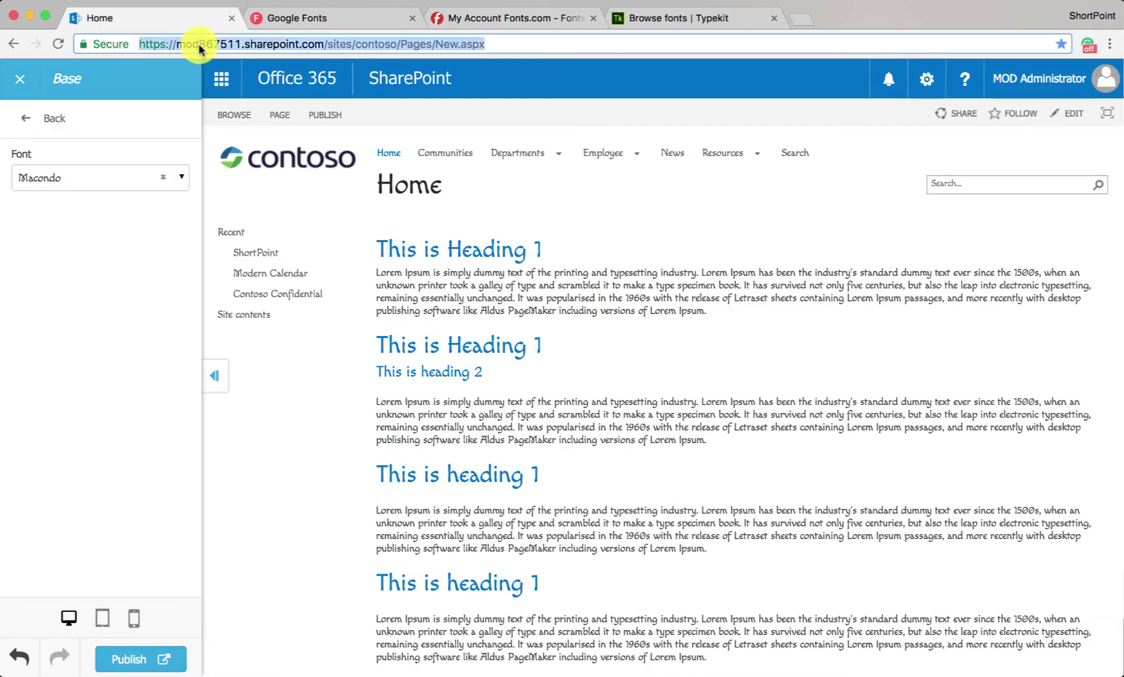
left_click_drag(176, 44, 324, 48)
left_click(485, 25)
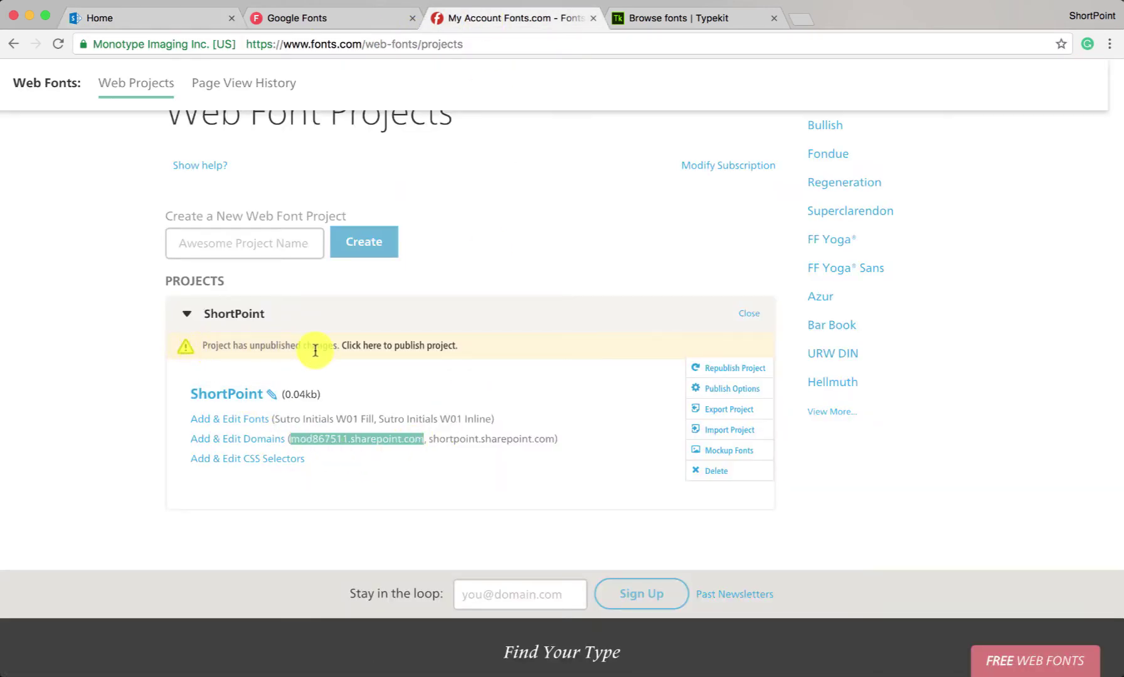
left_click(714, 373)
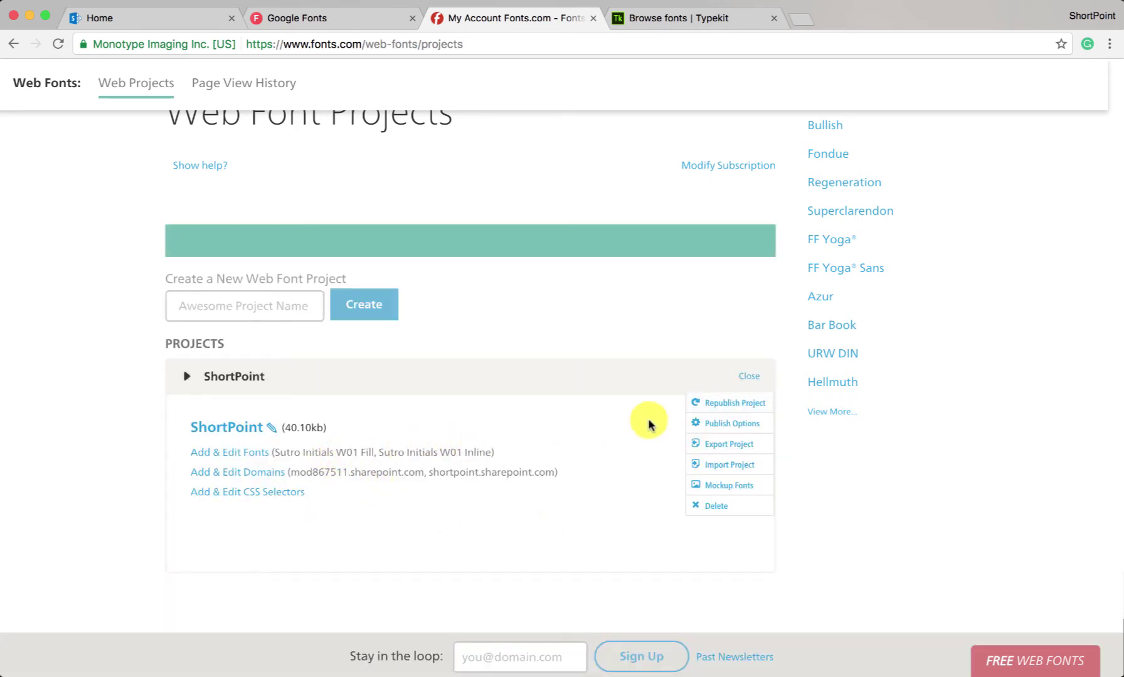
left_click(719, 376)
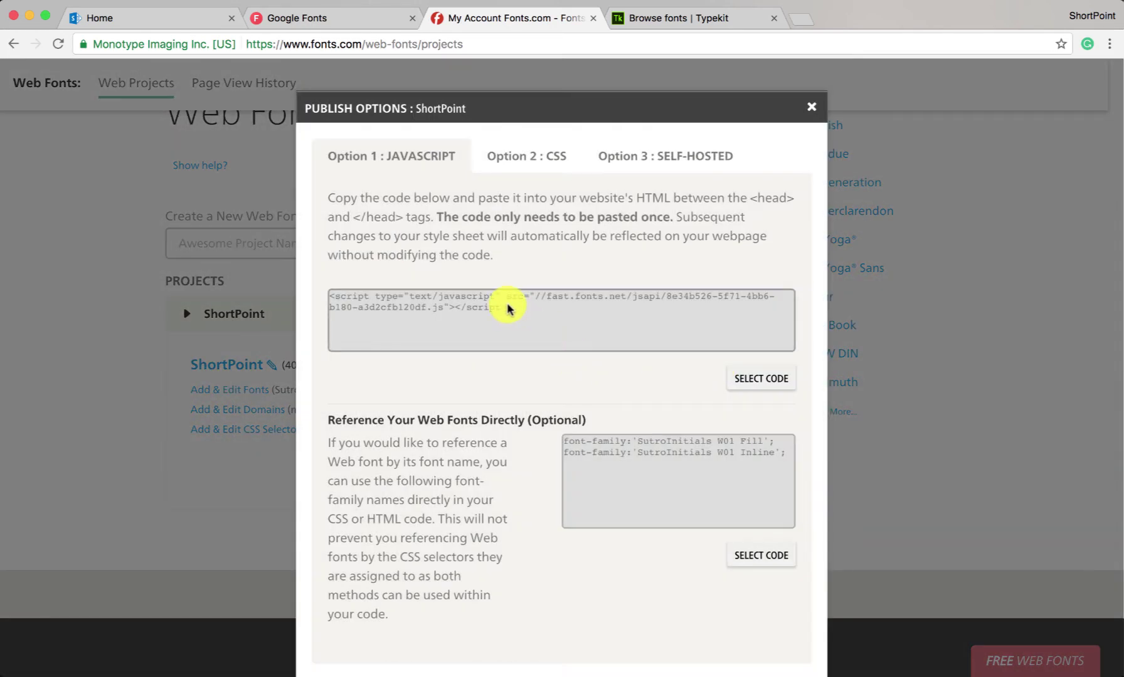
- Copy the Option 1 JavaScript embed code and go back to the SharePoint page
left_click_drag(506, 307, 350, 295)
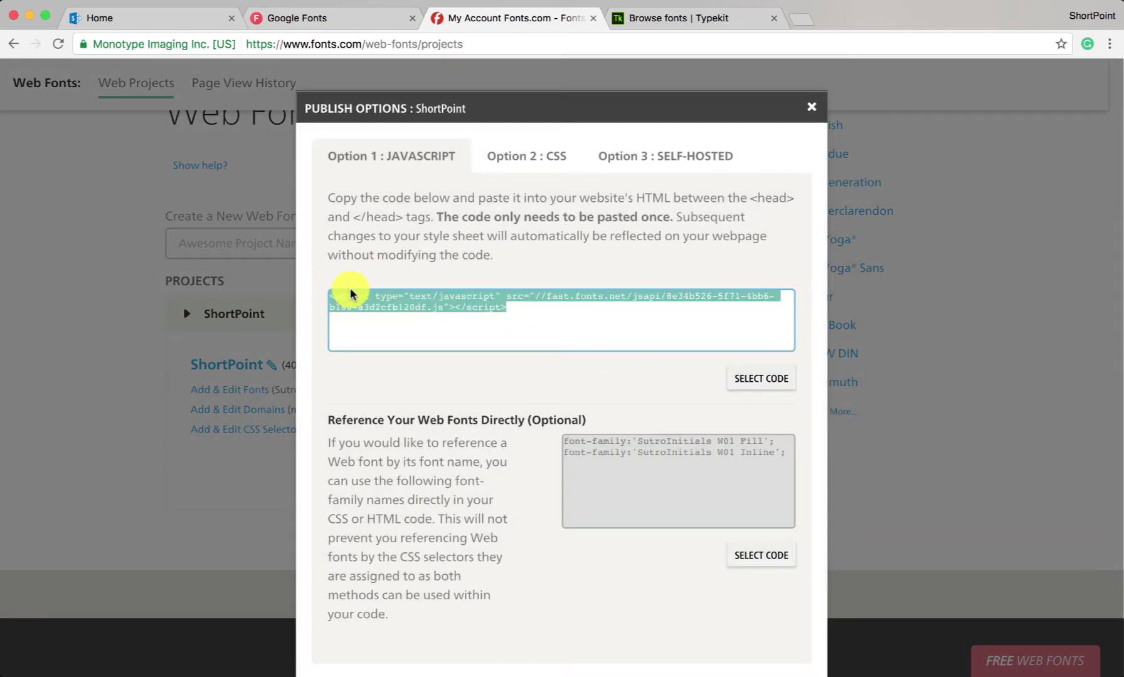
right_click(362, 308)
left_click(410, 336)
left_click(190, 21)
- Go to Utilities > Custom Fonts > Fonts.com in ShortPoint Branding
left_click(53, 117)
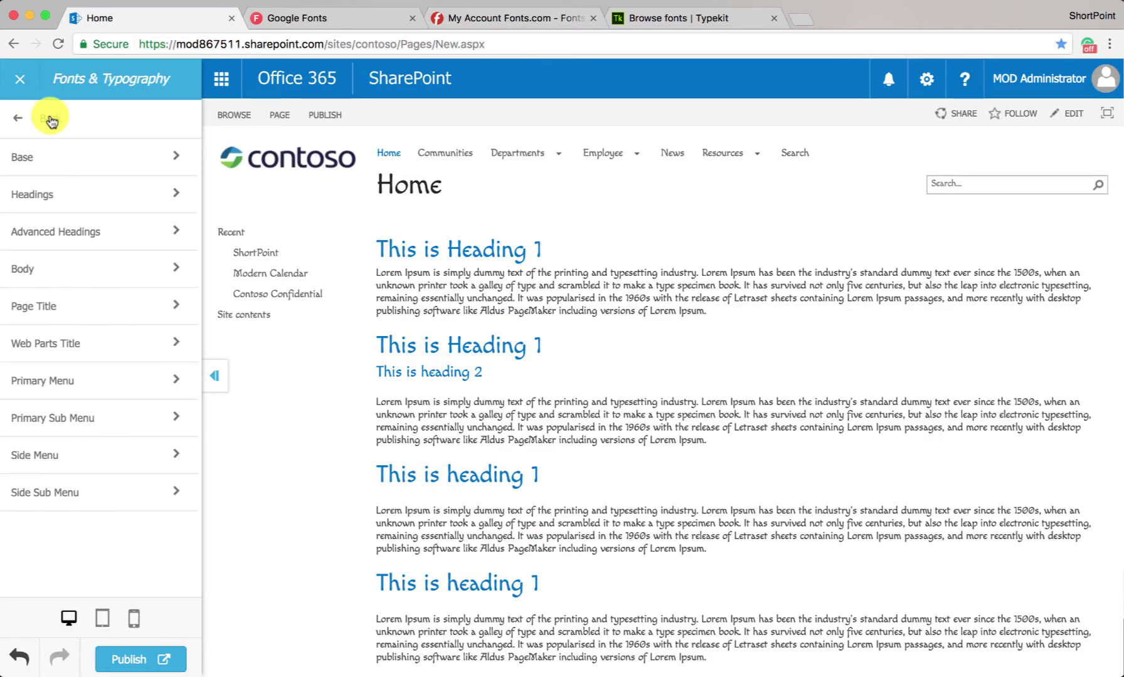
left_click(37, 120)
left_click(61, 347)
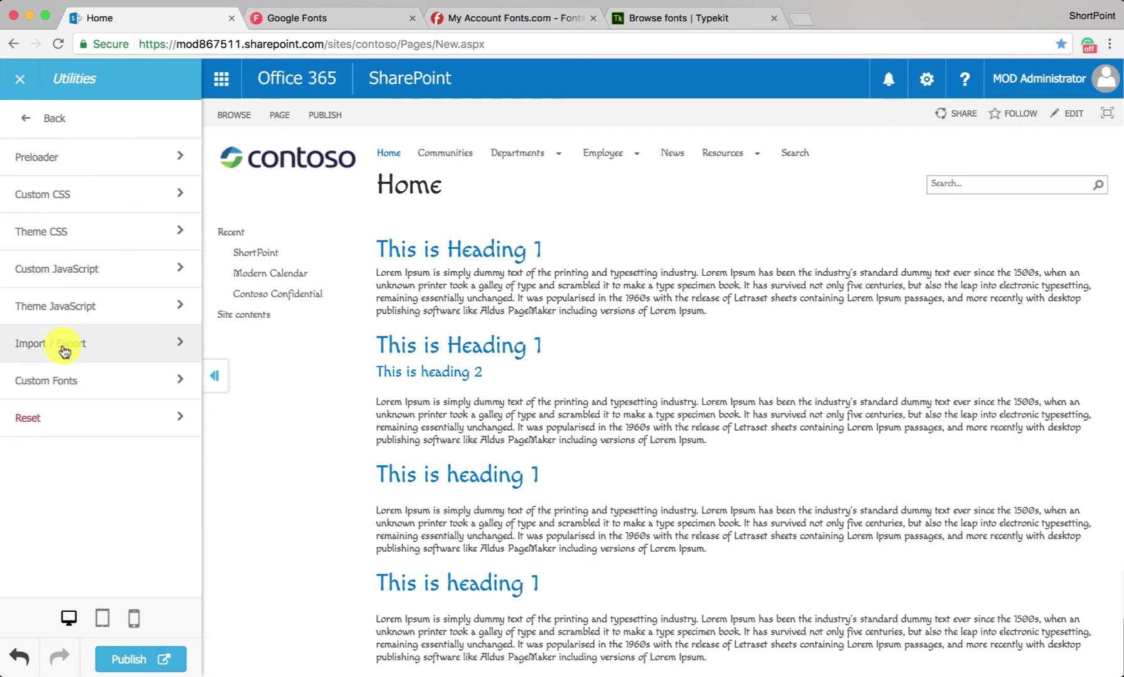
left_click(75, 382)
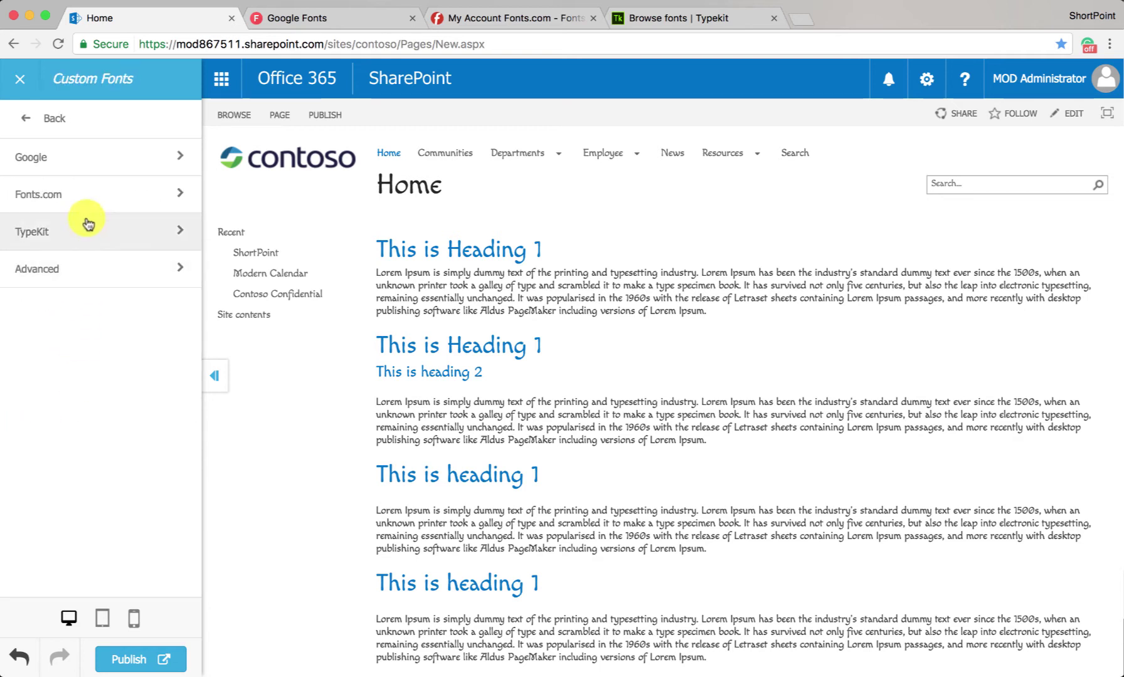
left_click(89, 211)
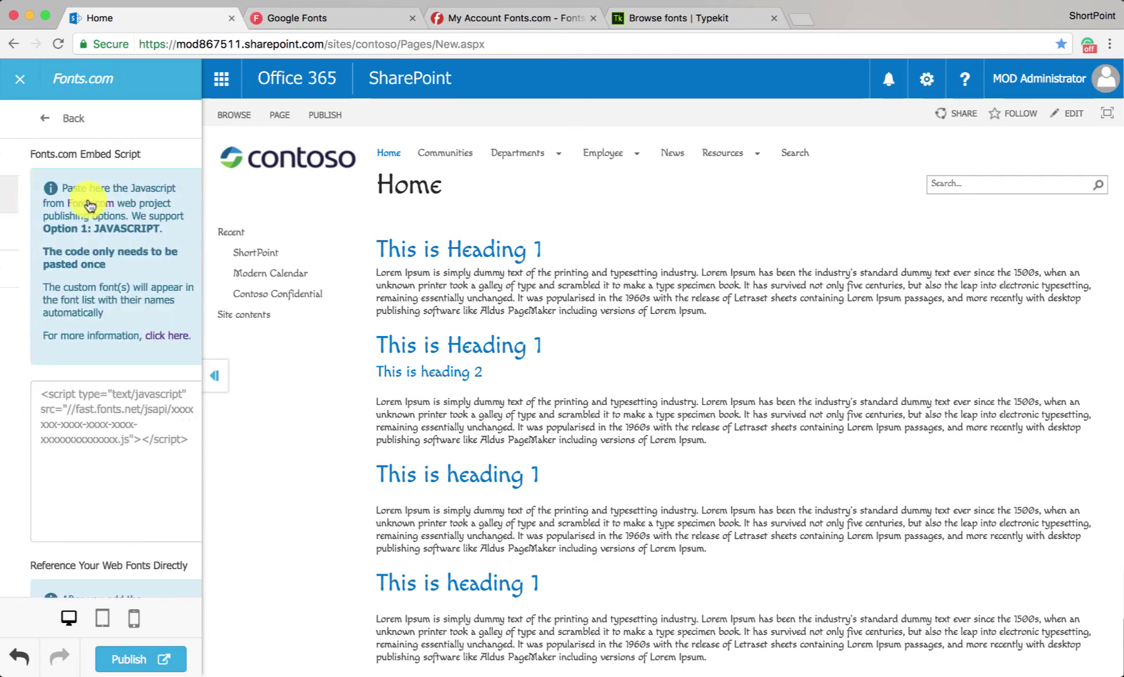
- Paste the fast.fonts.net JavaScript tag into the Fonts.com Embed Script box
right_click(86, 396)
left_click(139, 474)
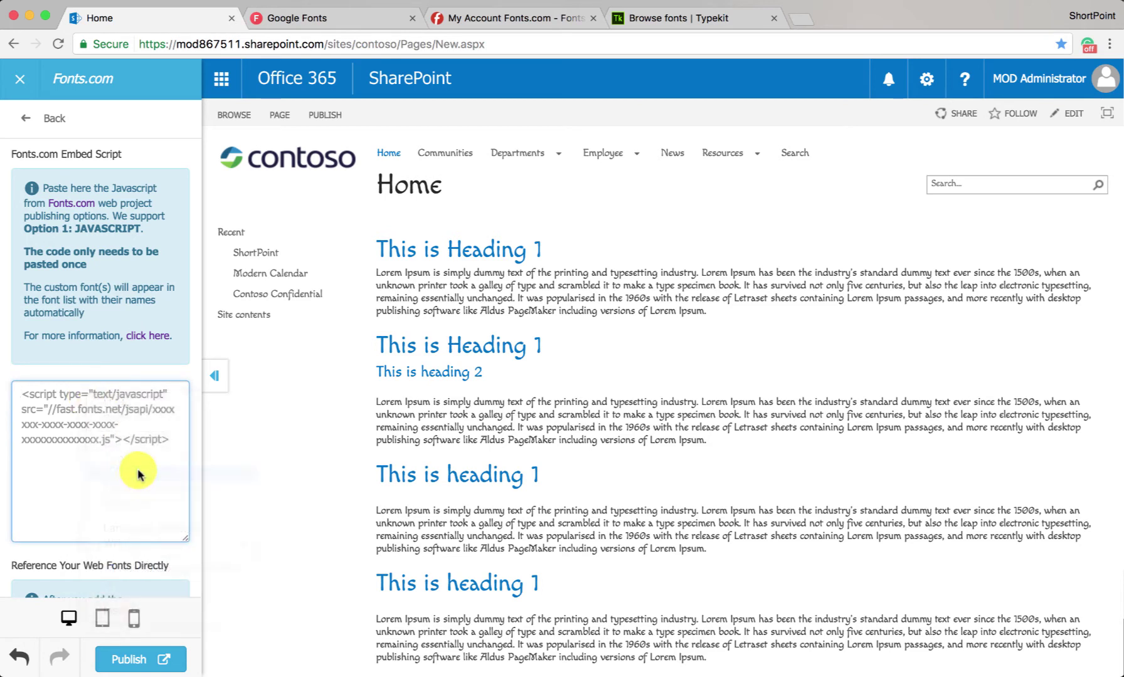
left_click_drag(162, 441, 25, 393)
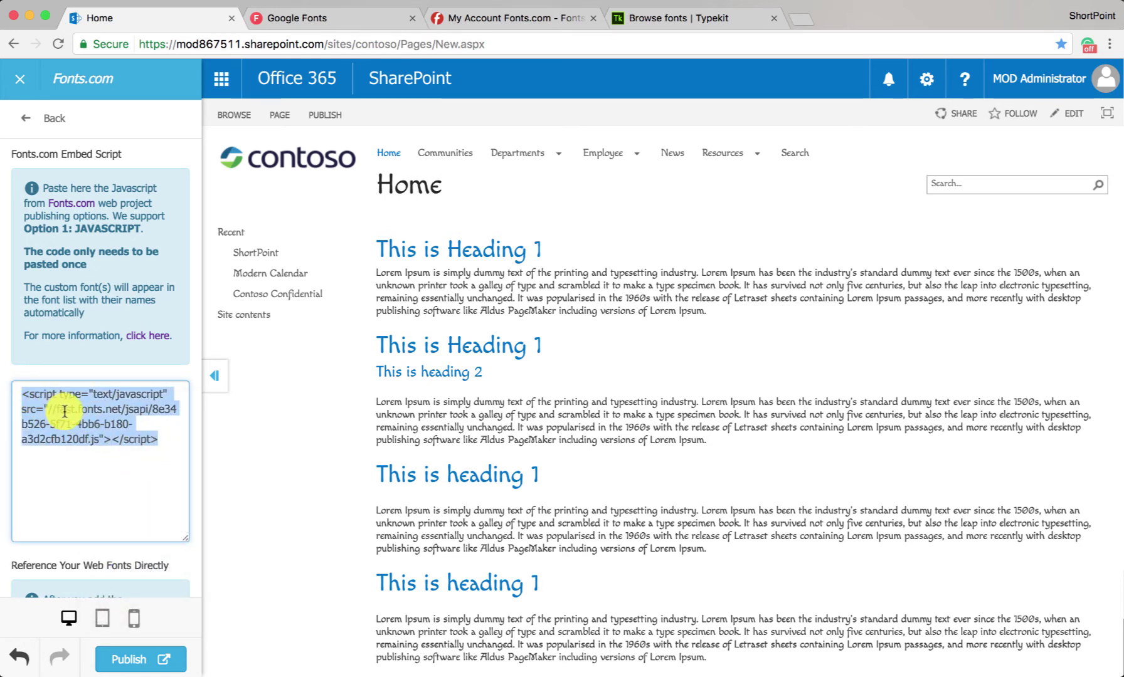
scroll(137, 432, "down", 3)
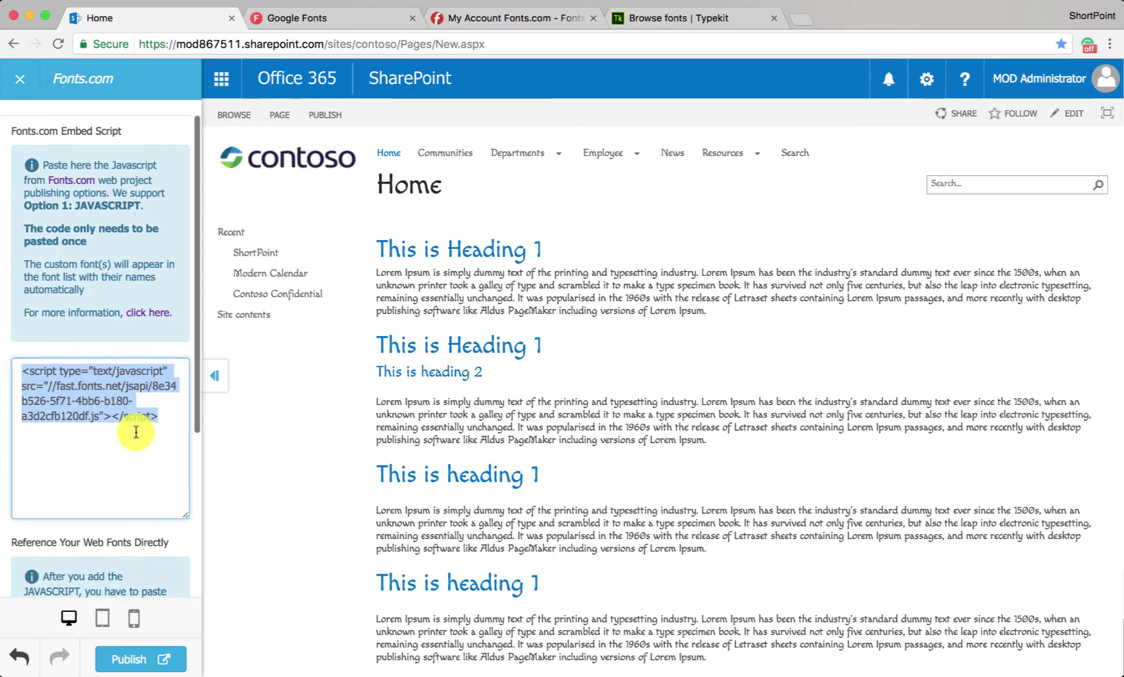
scroll(136, 432, "down", 5)
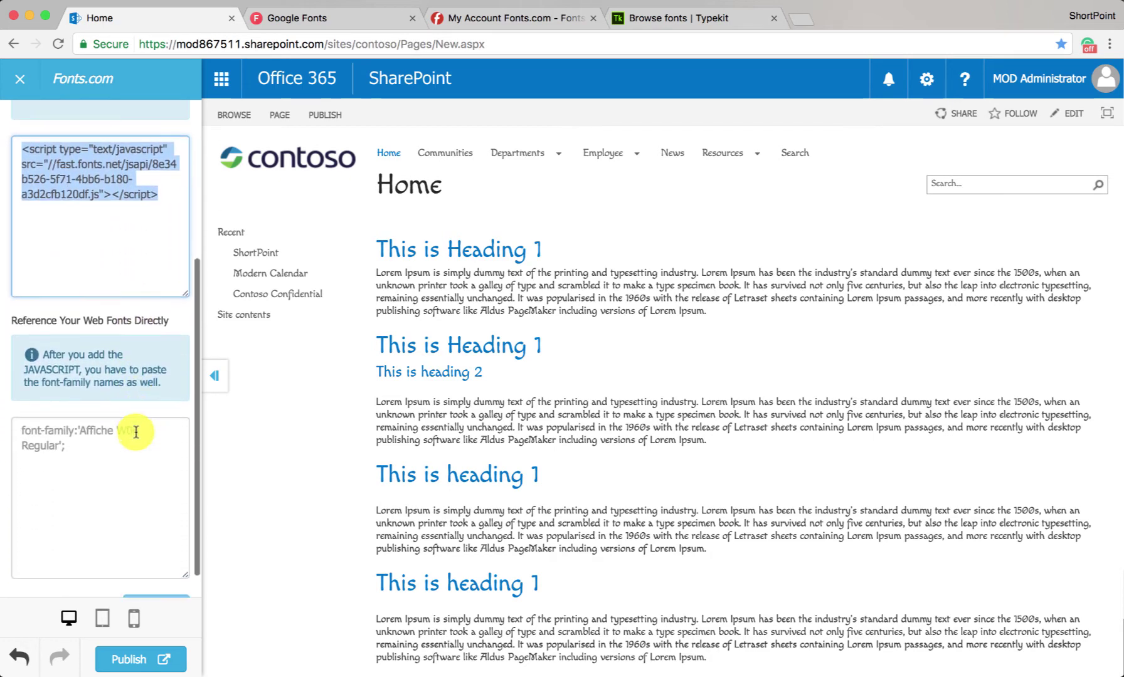
- Copy both font-family lines from Fonts.com's Publish Options and go back to SharePoint
left_click(488, 19)
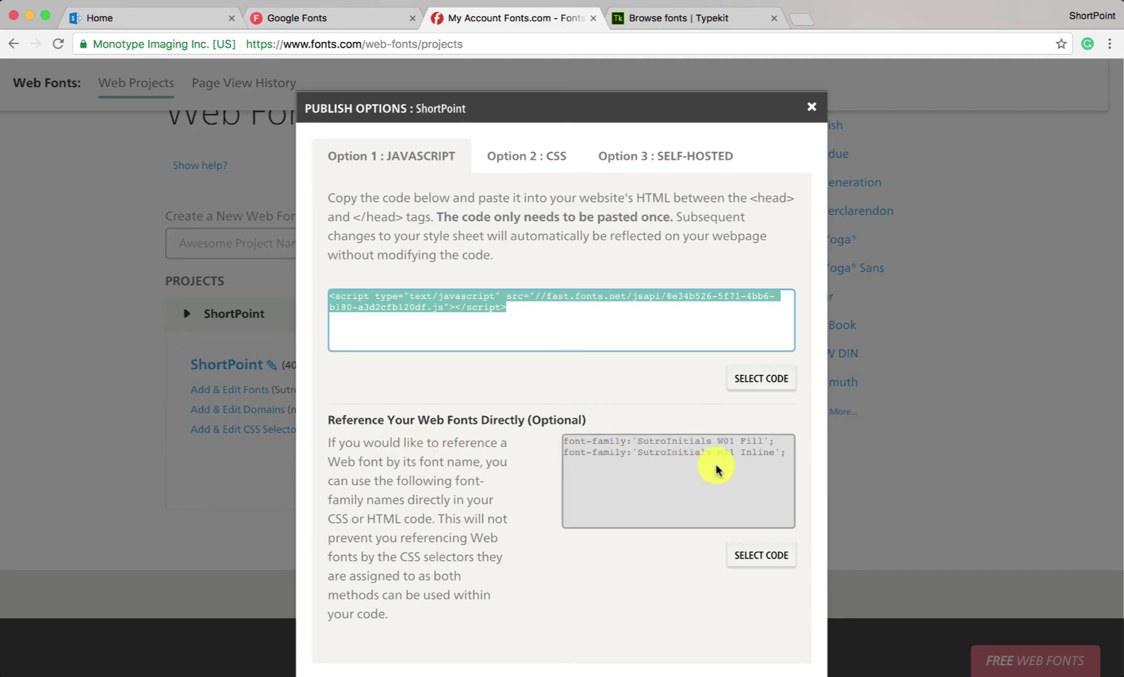
left_click_drag(787, 456, 575, 444)
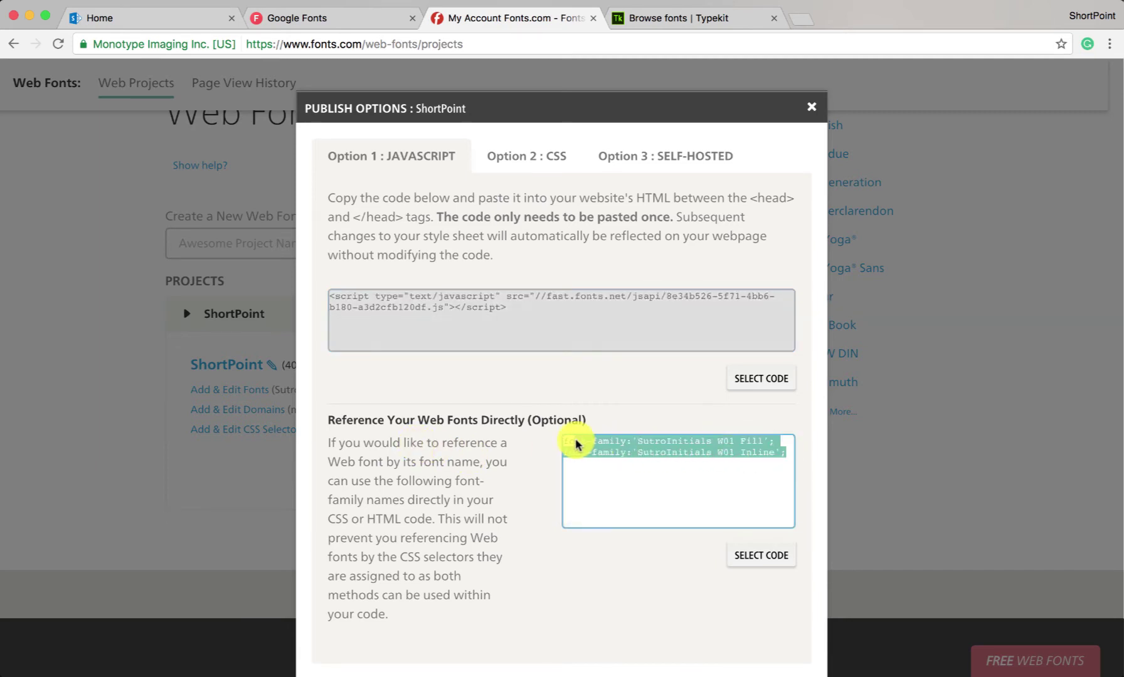
right_click(587, 441)
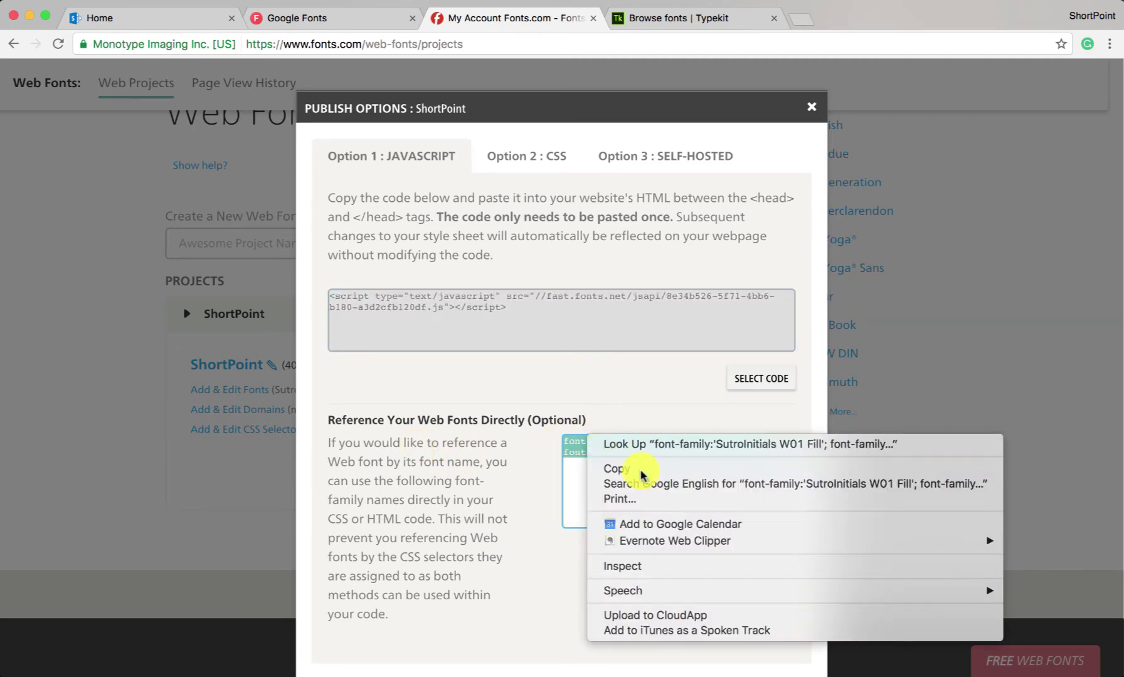
left_click(638, 467)
left_click(179, 21)
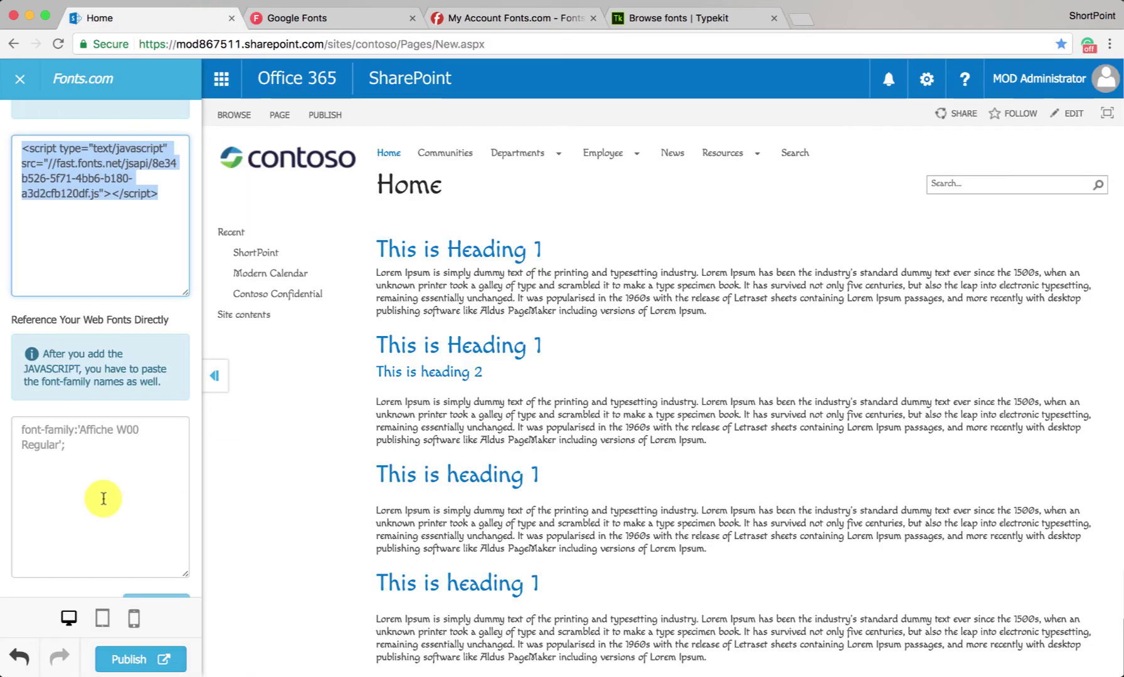
- Paste the SutroInitials W01 Fill and Inline font-family names into the Fonts.com settings and apply them
right_click(80, 447)
left_click(124, 528)
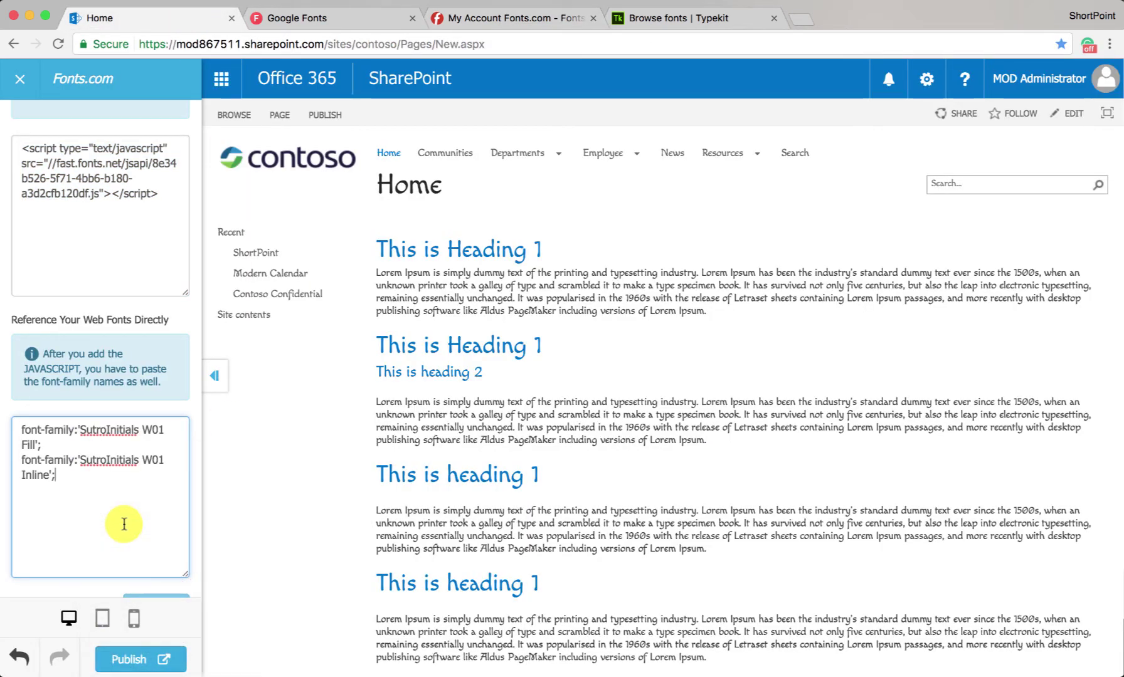
scroll(118, 522, "down", 1)
left_click(154, 578)
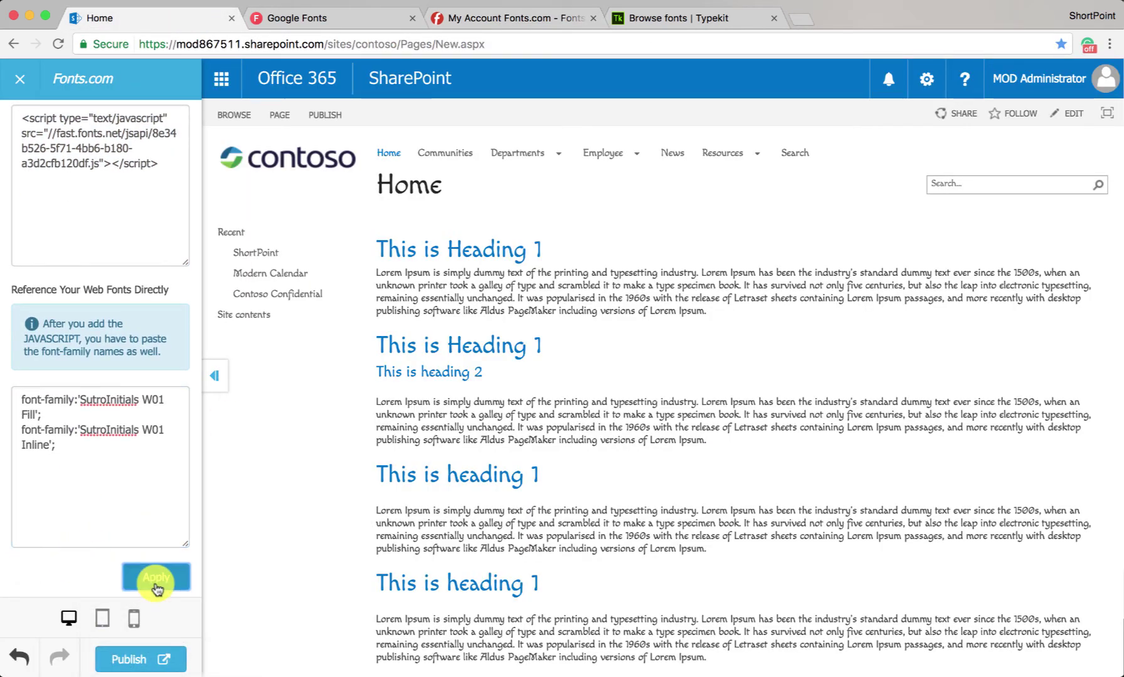
scroll(90, 562, "down", 1)
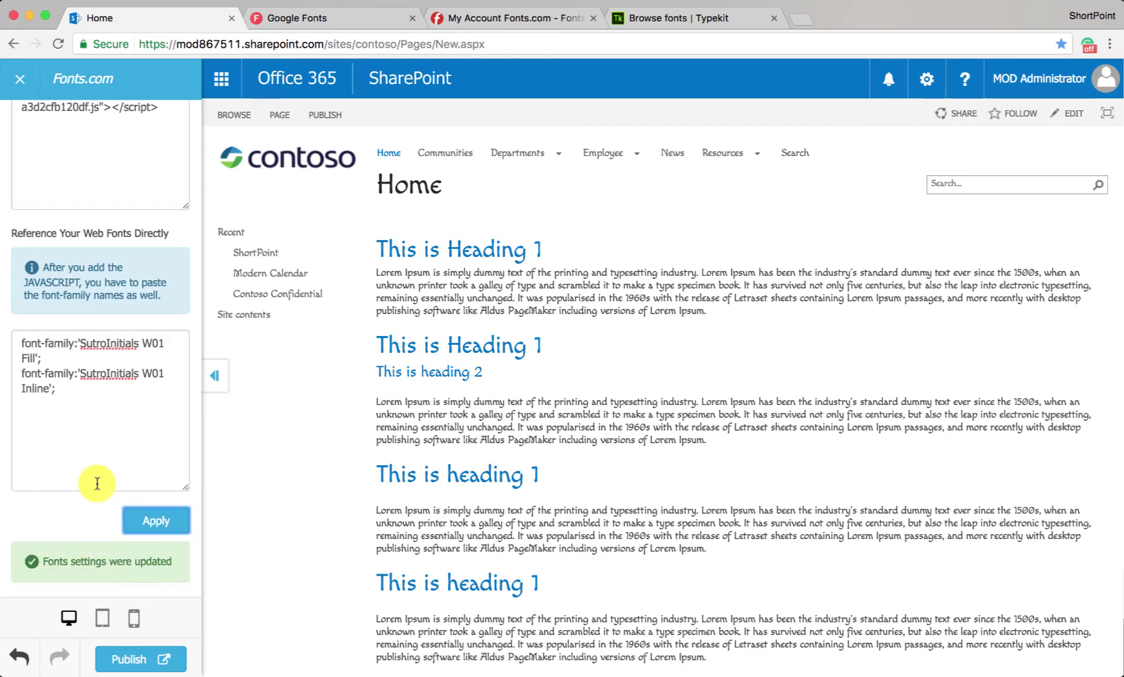
scroll(93, 464, "up", 5)
left_click(64, 131)
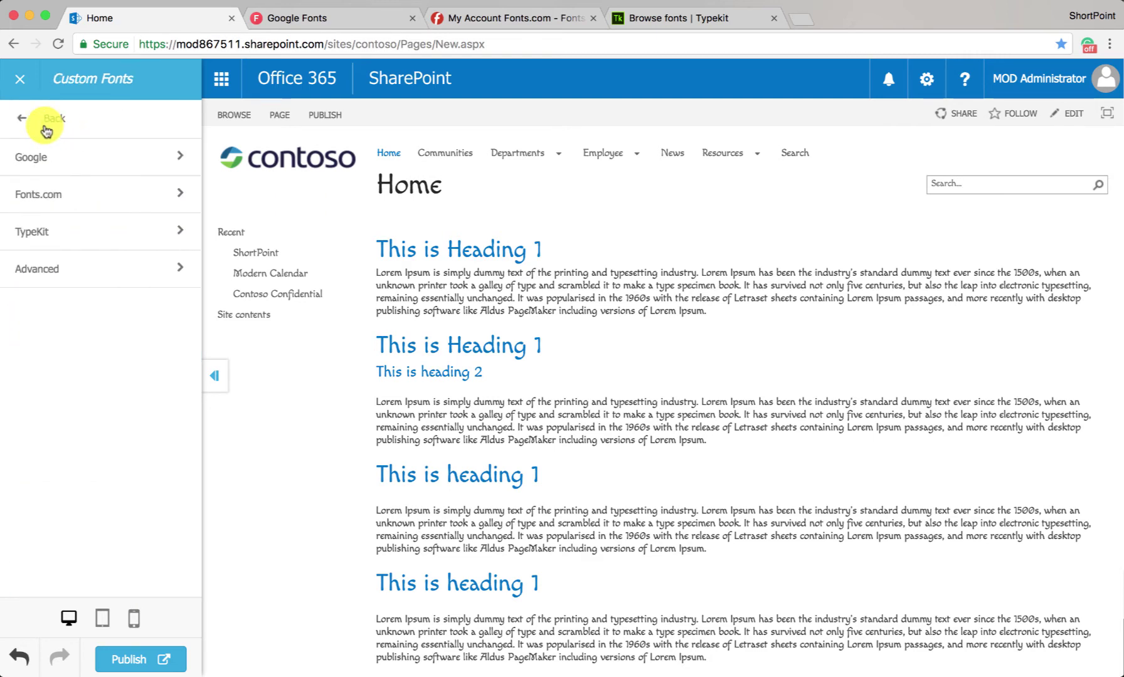
- Navigate from Custom Fonts back to Fonts & Typography's Base font settings
left_click(48, 128)
left_click(53, 125)
left_click(71, 155)
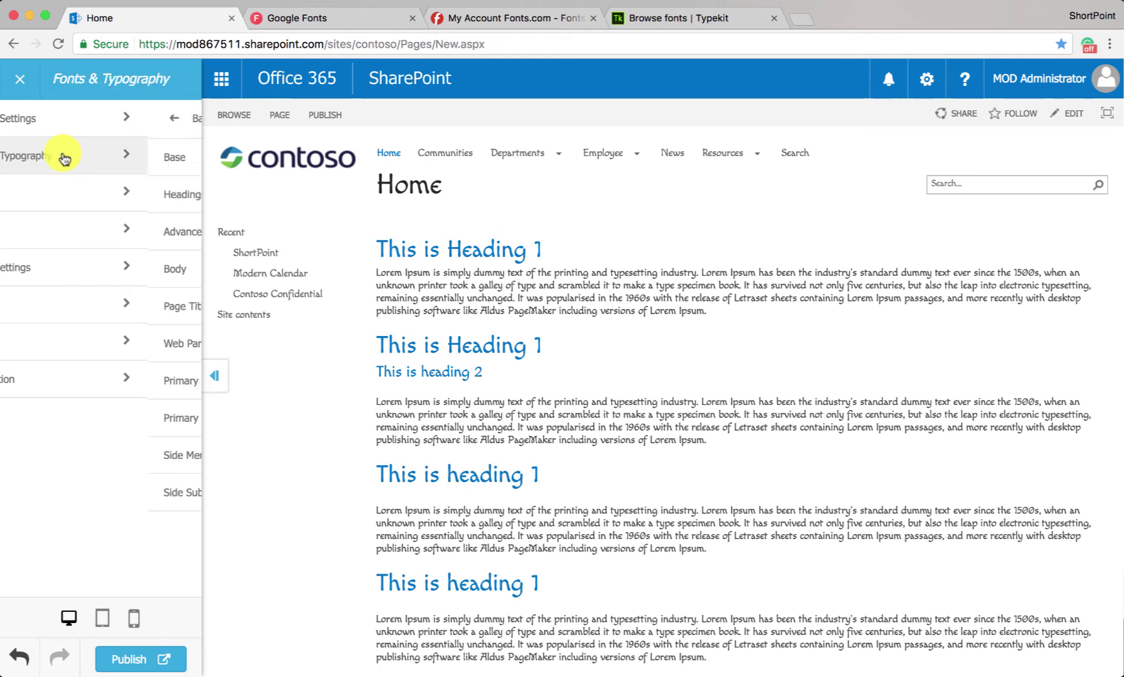
left_click(88, 166)
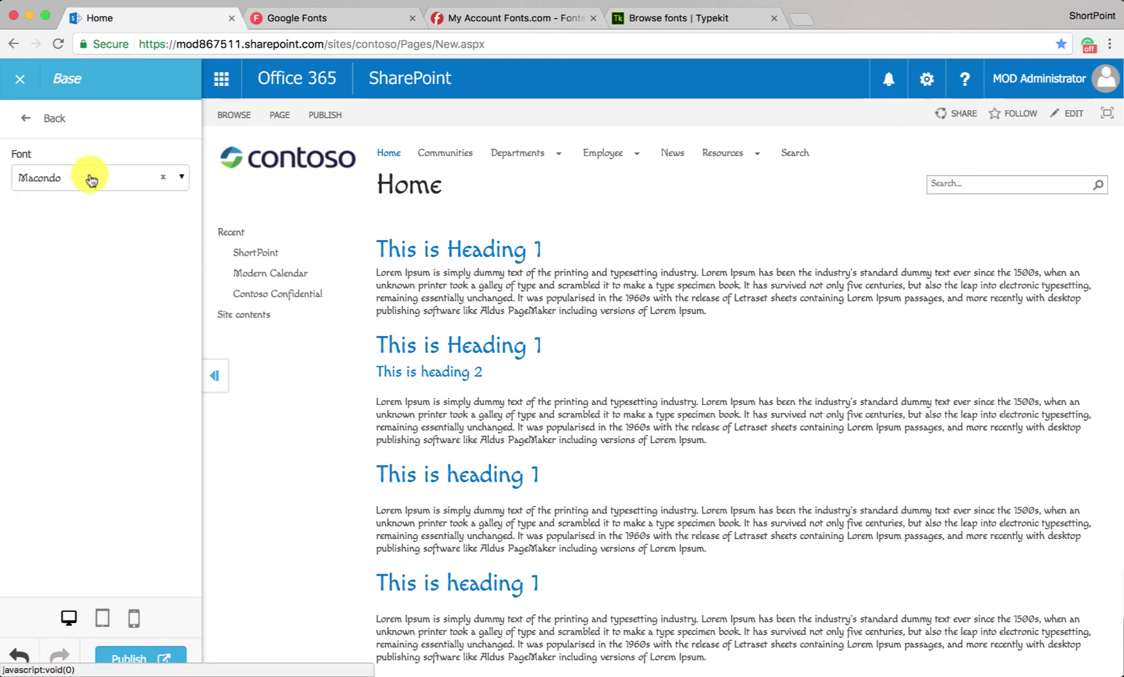
- Try SutroInitials W01 Fill, then set the base font to SutroInitials W01 Inline
left_click(88, 176)
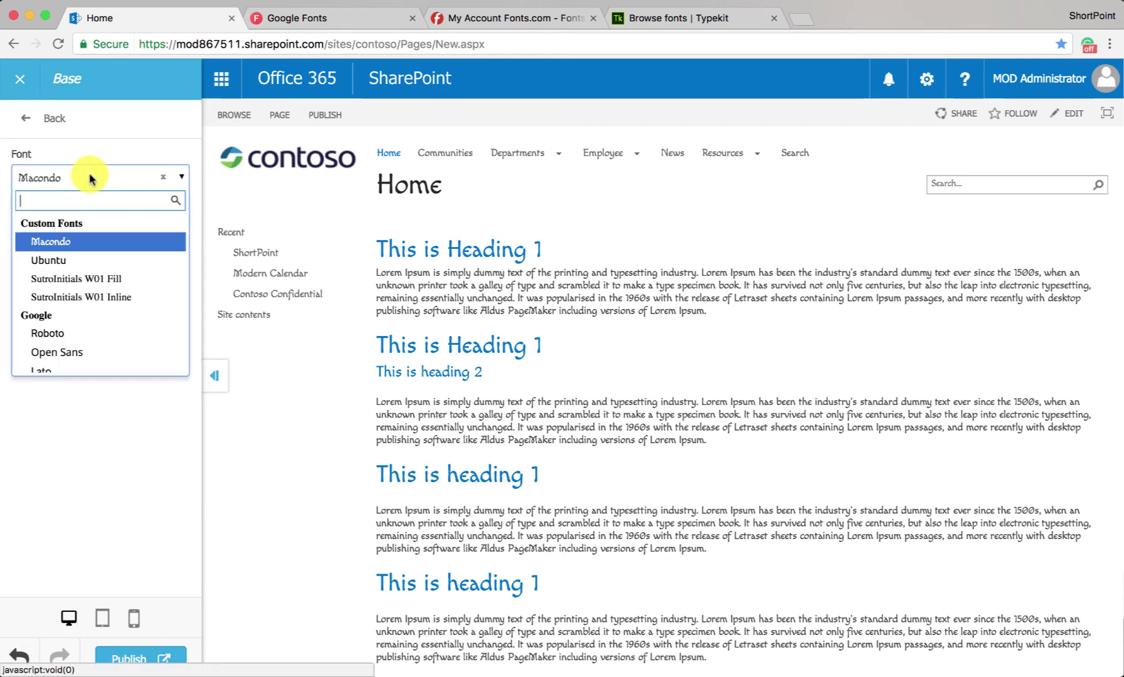
left_click(117, 282)
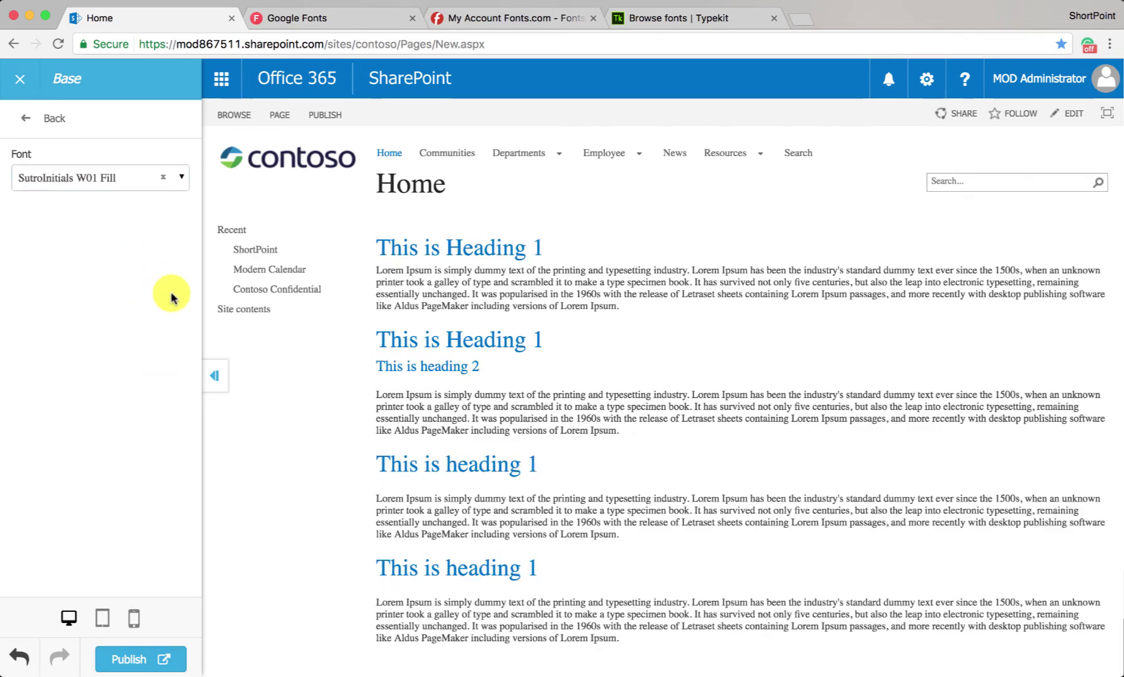
left_click(101, 179)
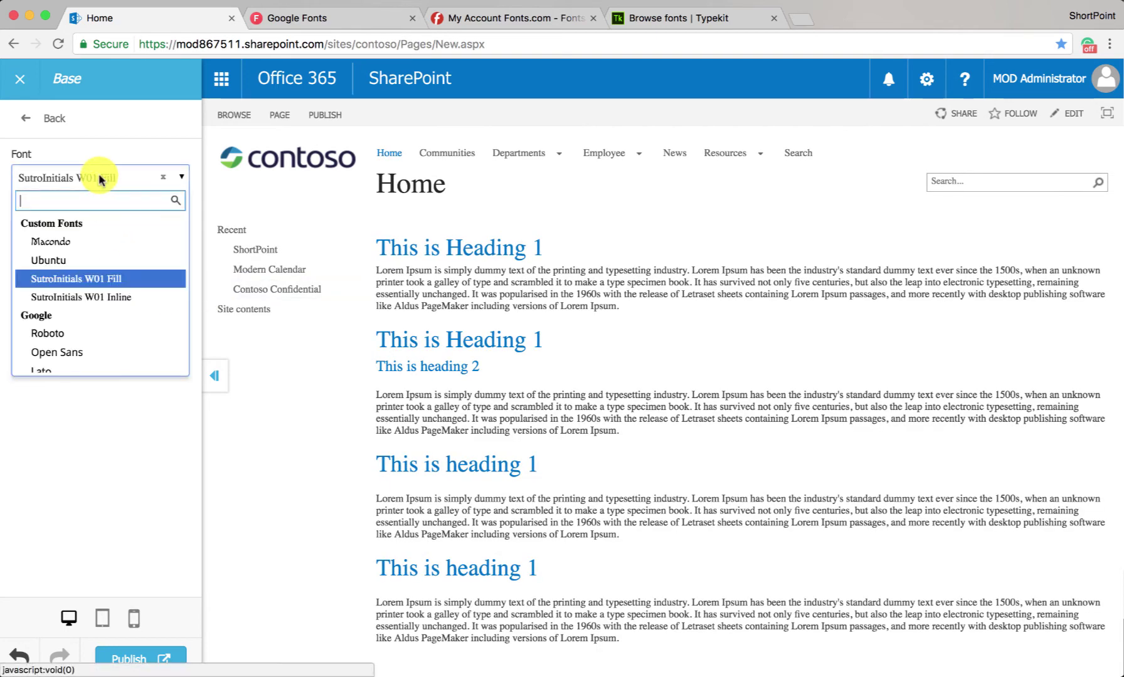
left_click(87, 297)
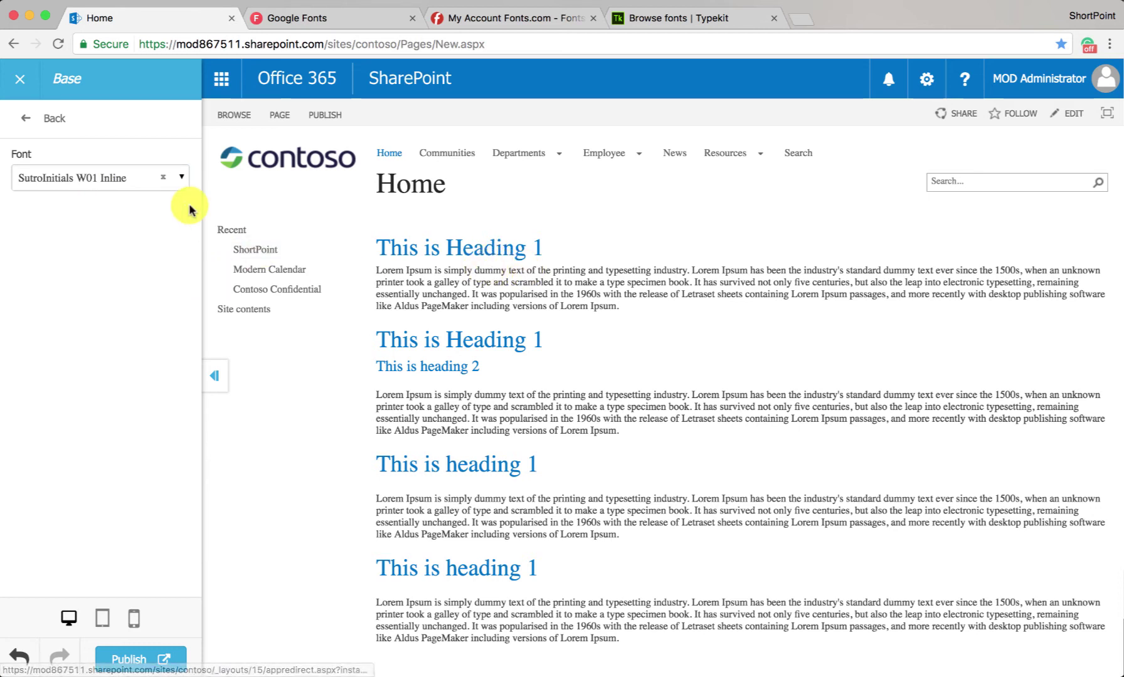
left_click(69, 125)
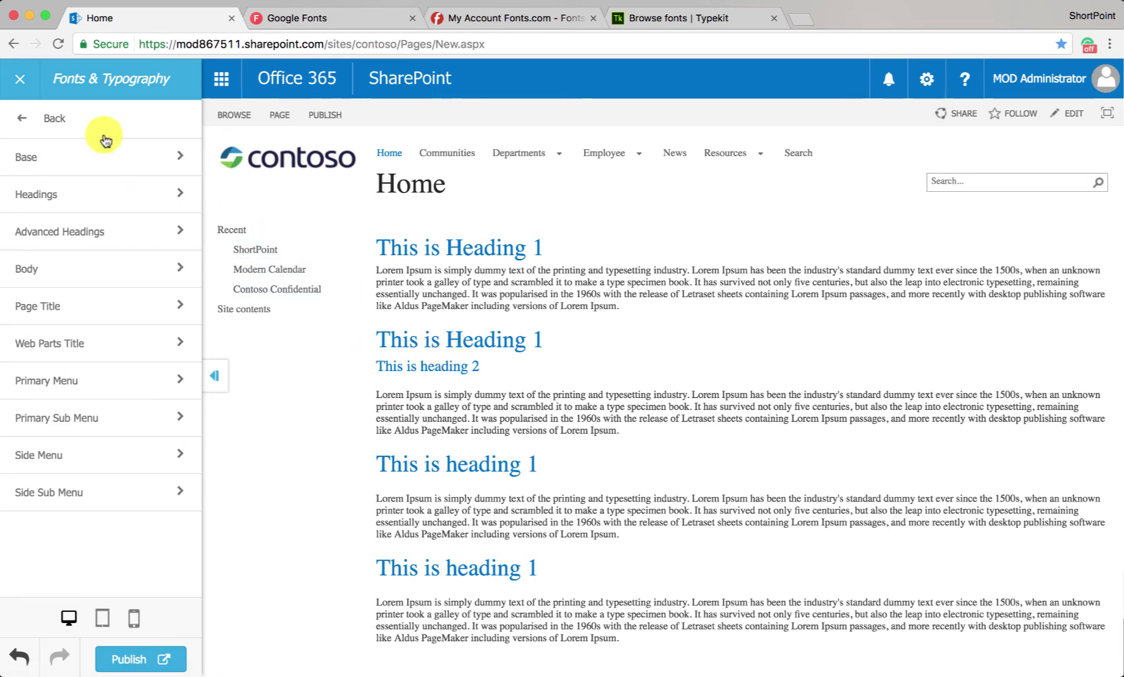
- Go to Utilities > Custom Fonts > Fonts.com to show the saved fast.fonts.net embed script
left_click(61, 125)
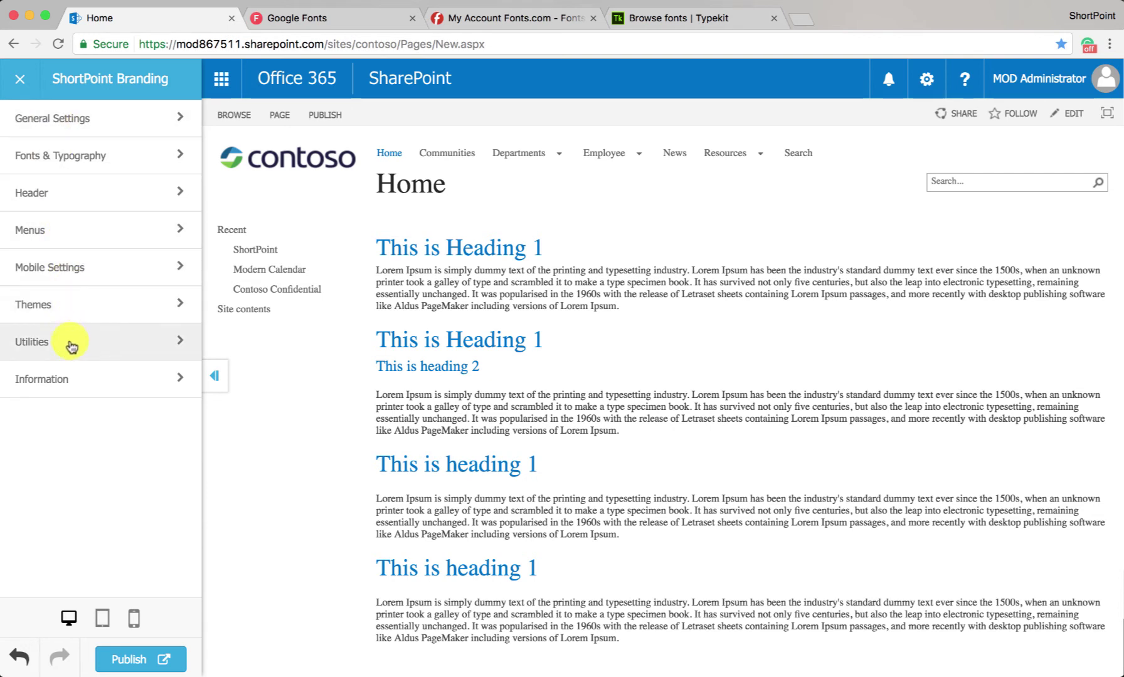
left_click(69, 348)
left_click(114, 377)
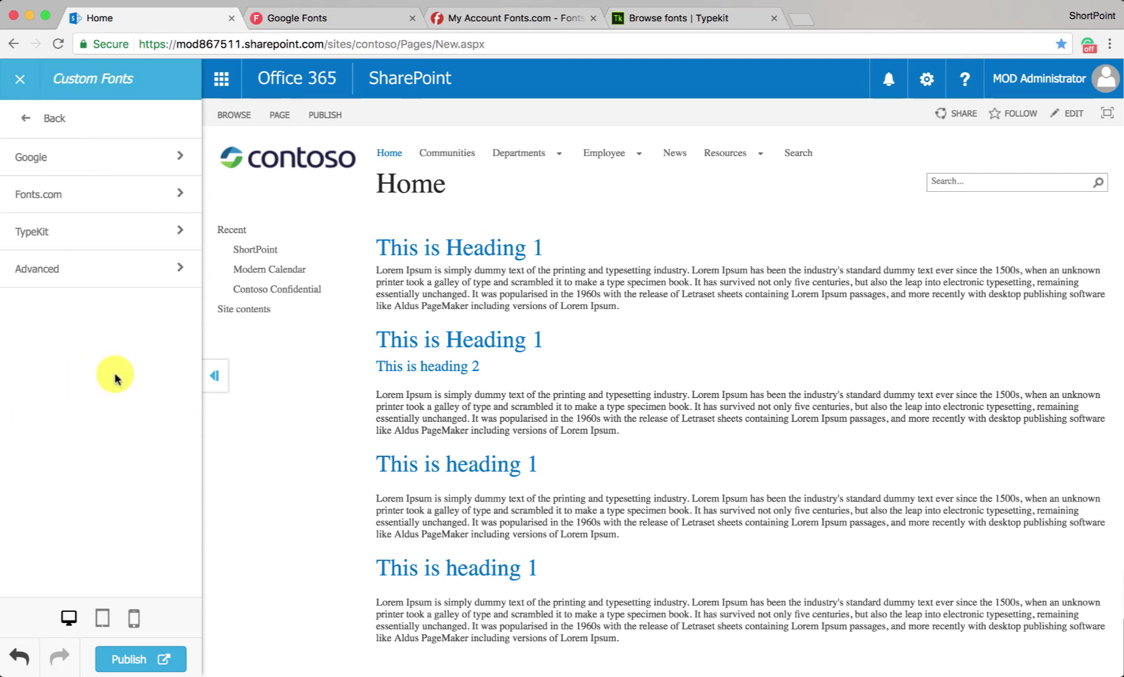
left_click(113, 201)
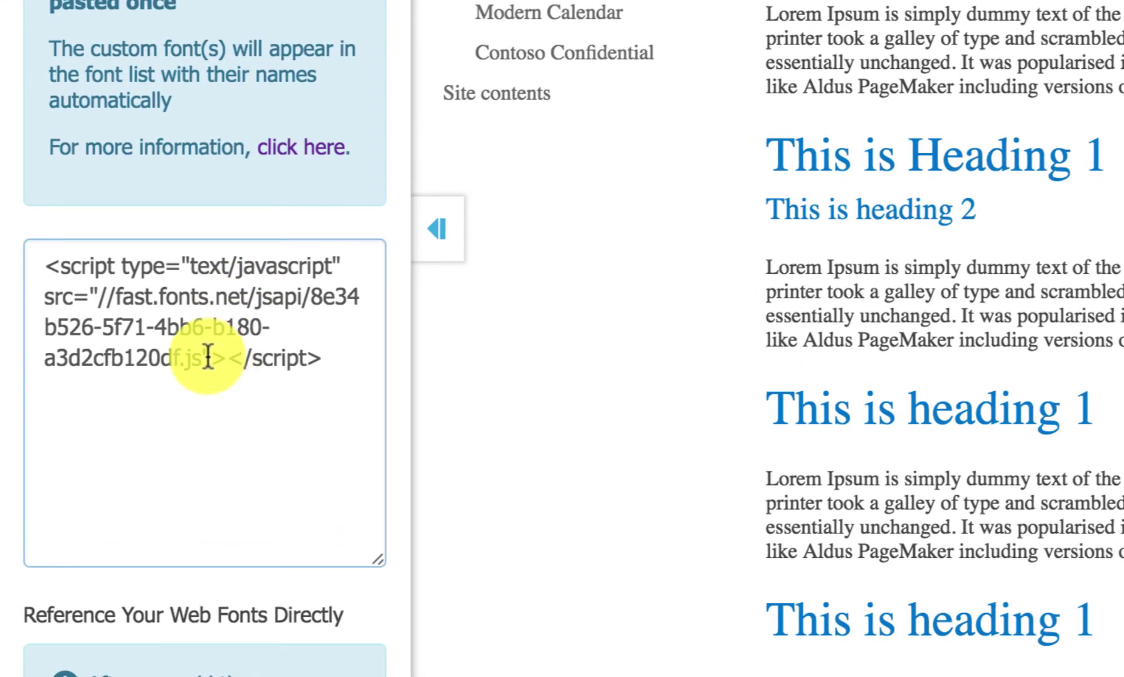
- Append '?v=20' after '.js' in the Fonts.com script URL and apply it
left_click(143, 402)
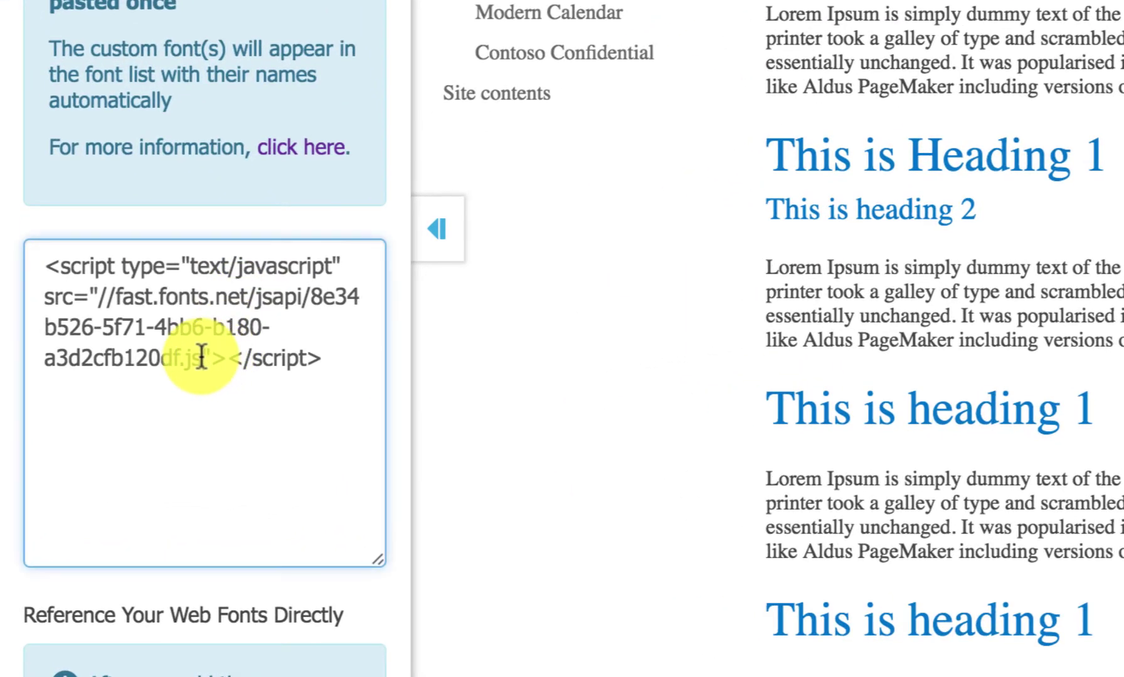
type("?")
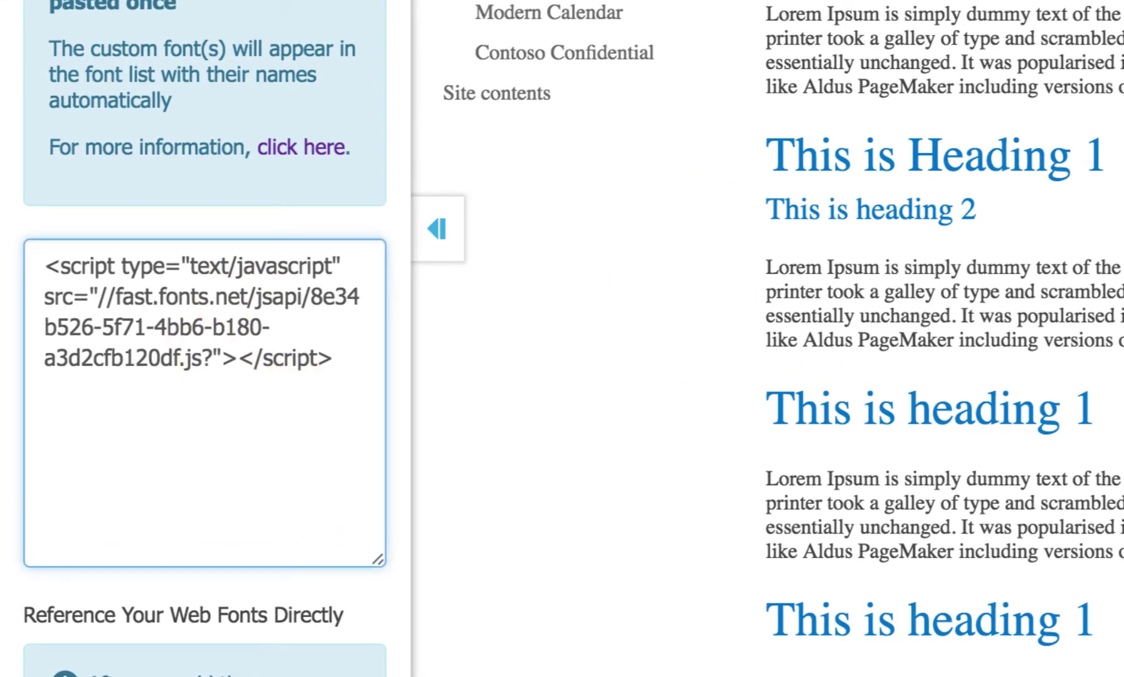
type("v=")
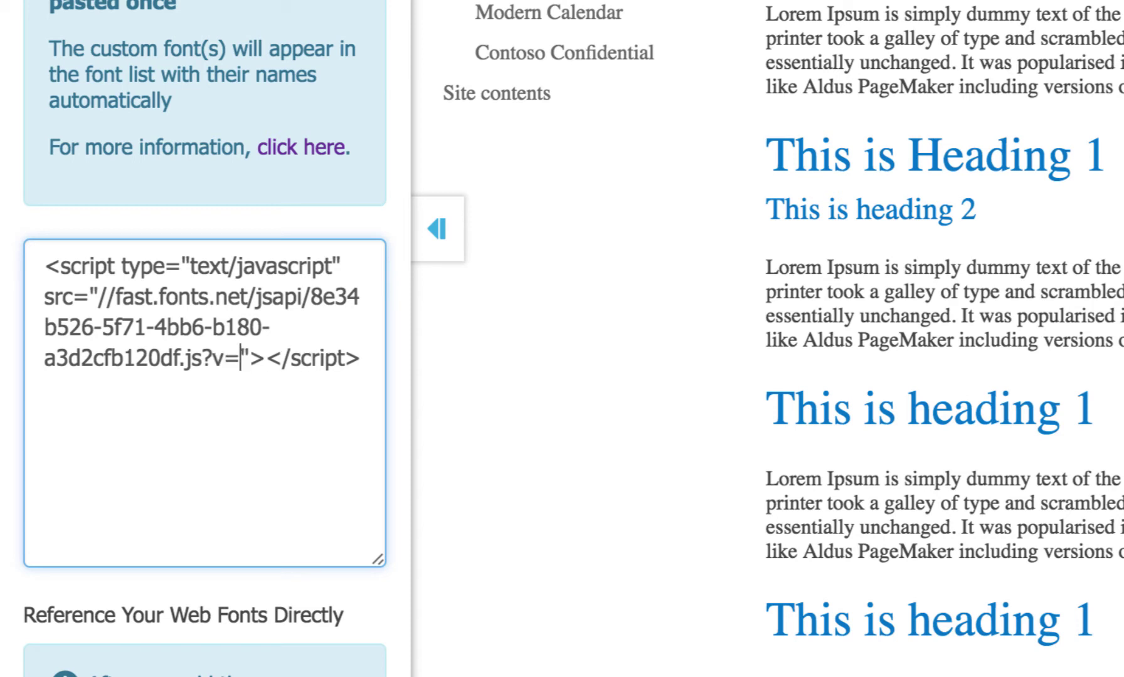
type("20")
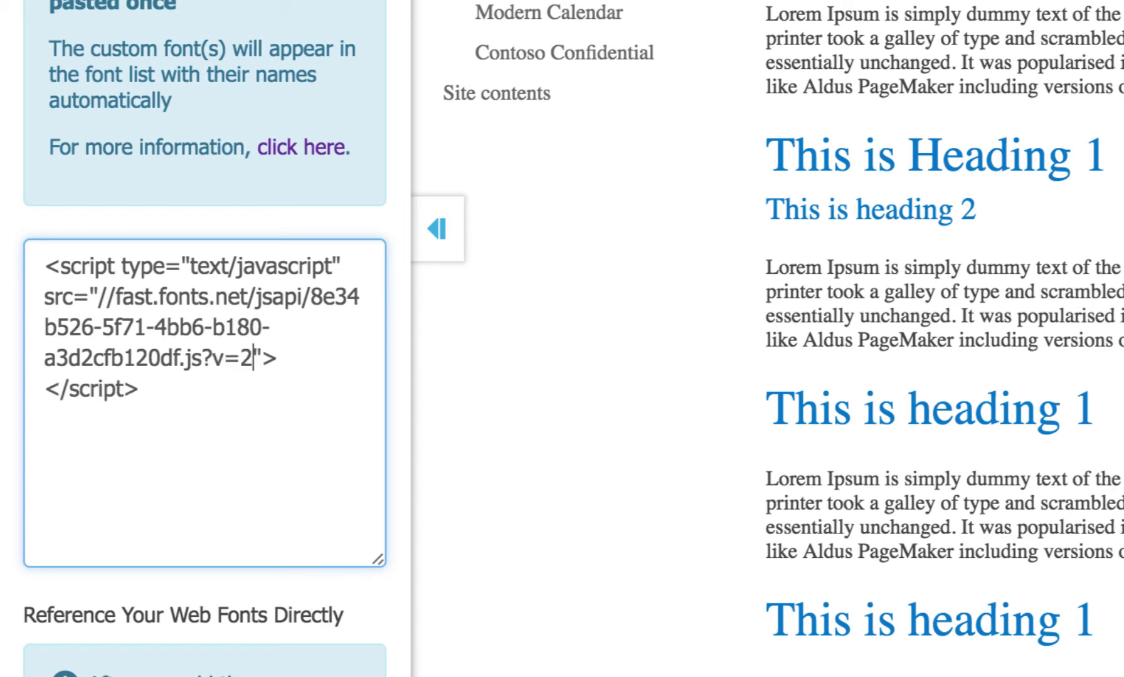
left_click(236, 217)
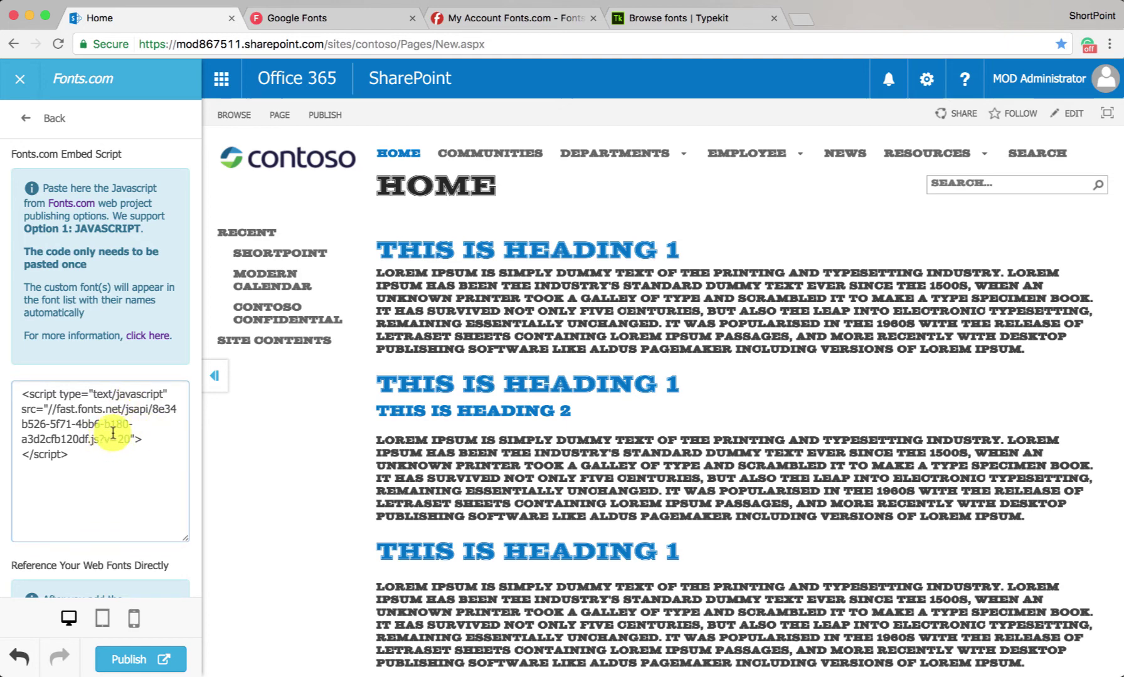
- Back out of the Fonts.com settings to Fonts & Typography's Base font settings
scroll(577, 477, "down", 2)
scroll(582, 482, "up", 2)
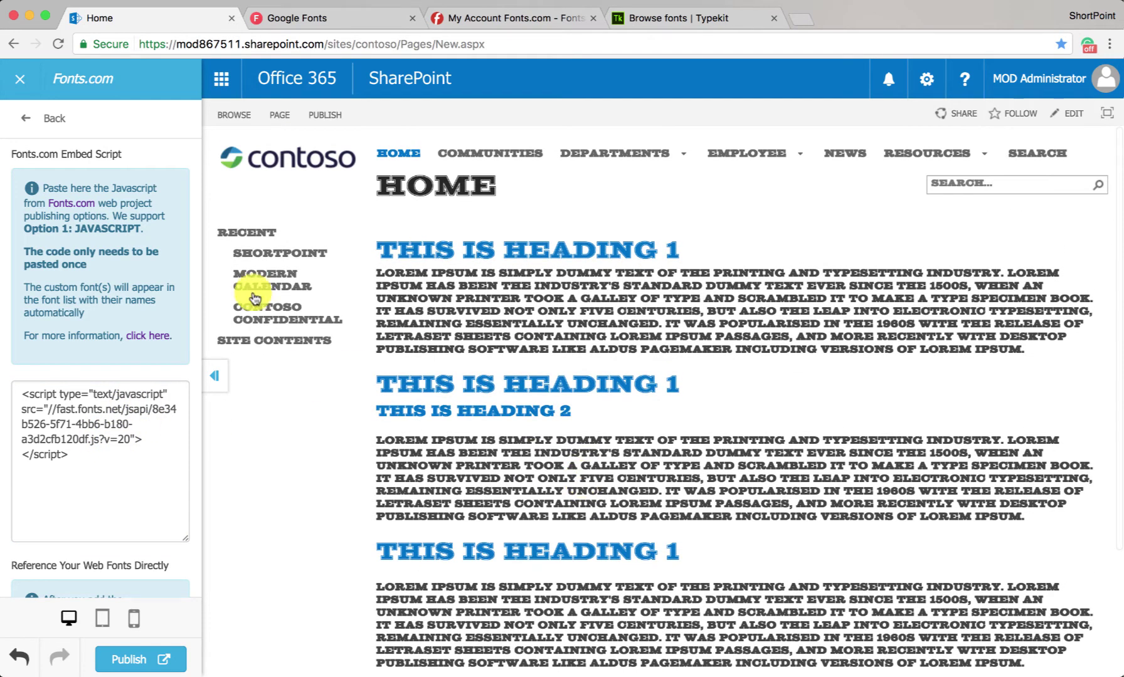
left_click(53, 121)
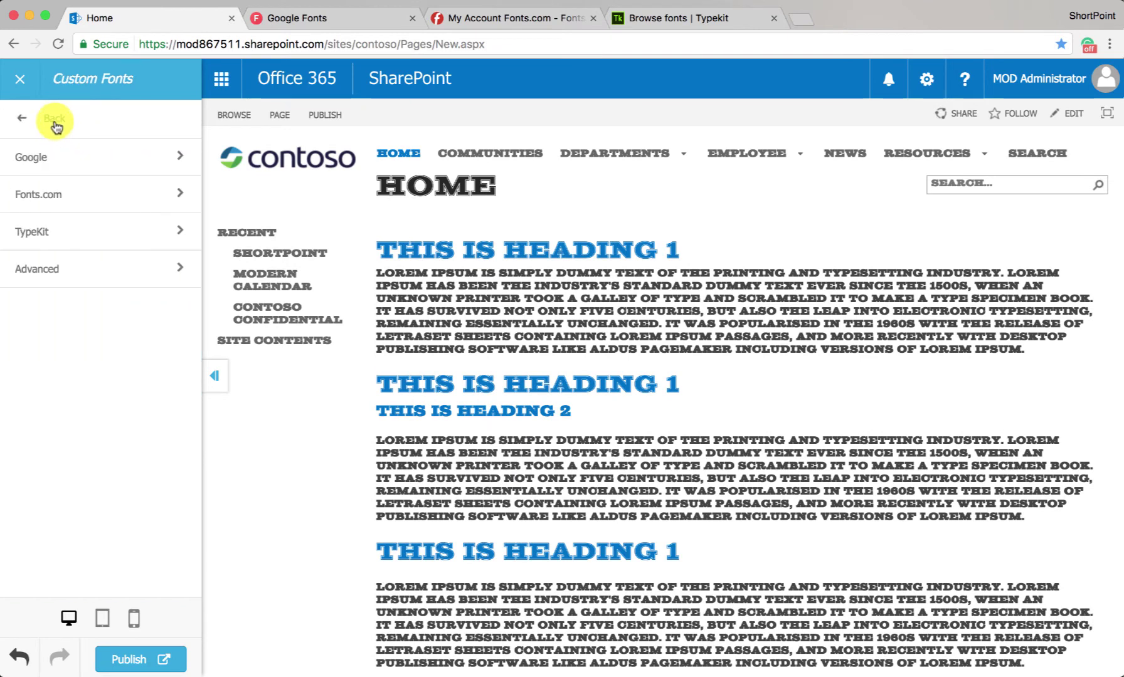
left_click(55, 121)
left_click(60, 122)
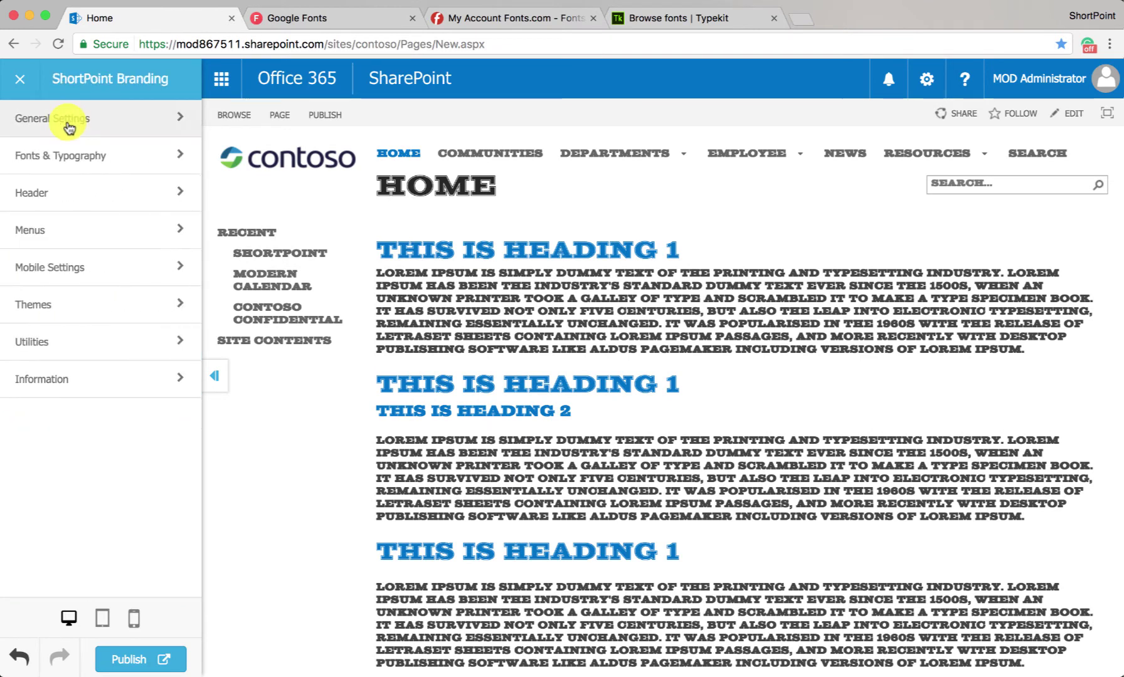
left_click(91, 150)
left_click(93, 165)
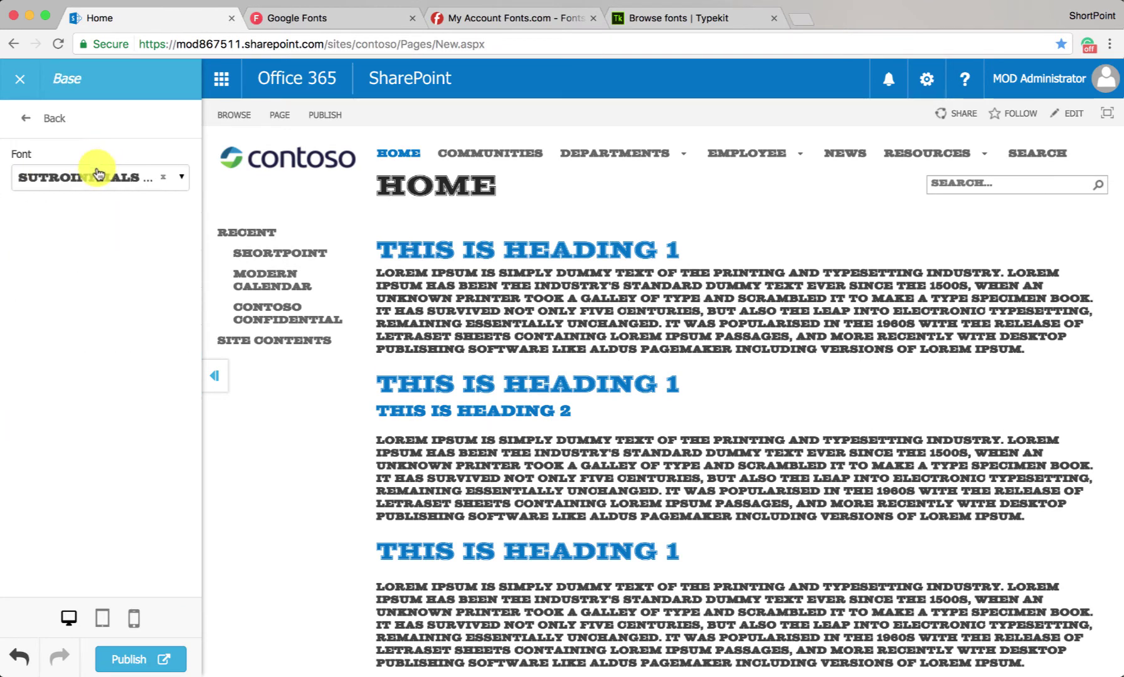
- Set the base font back to Macondo, then switch to the Typekit browser tab
left_click(92, 177)
left_click(110, 282)
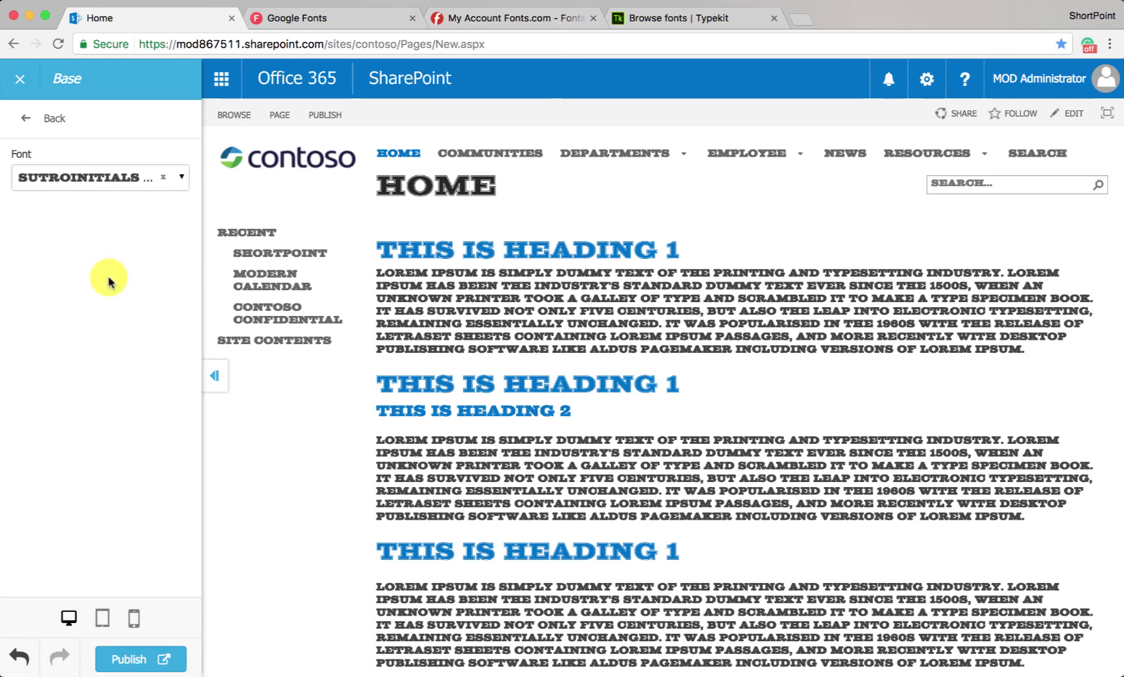
left_click(88, 184)
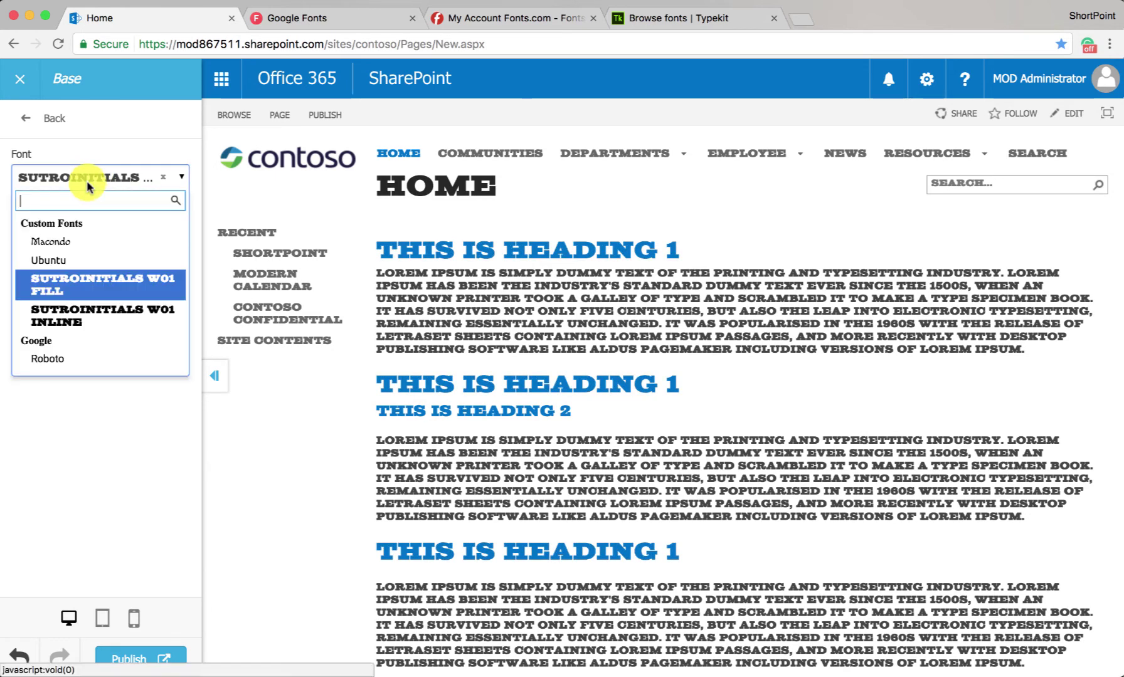
left_click(83, 242)
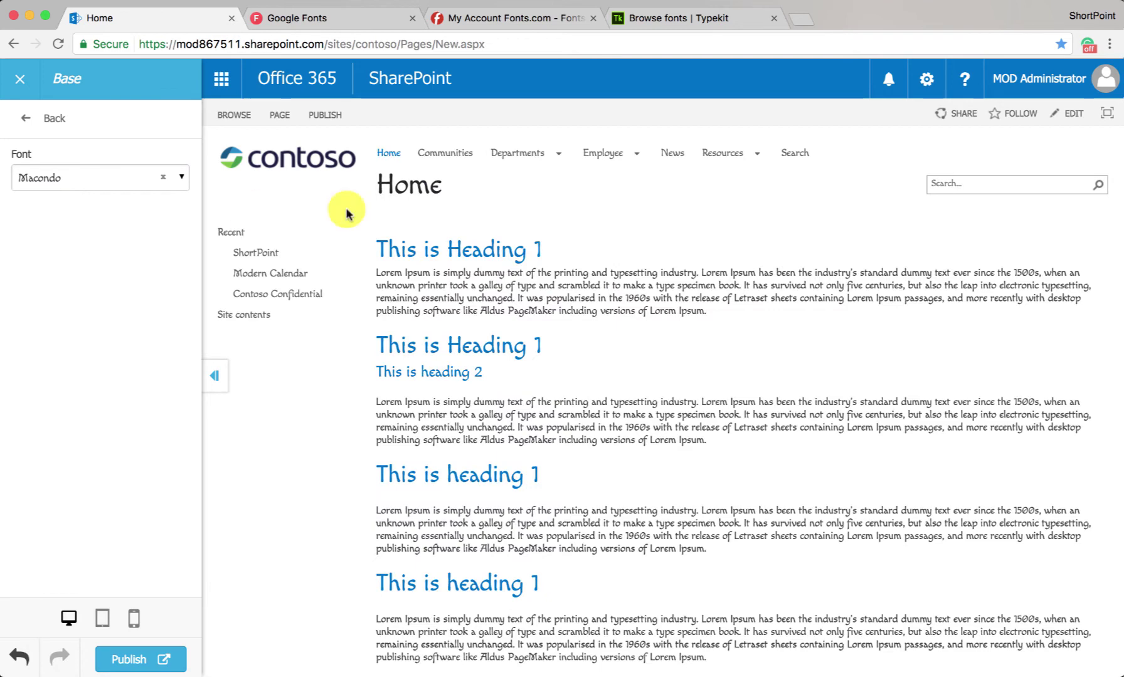
left_click(666, 24)
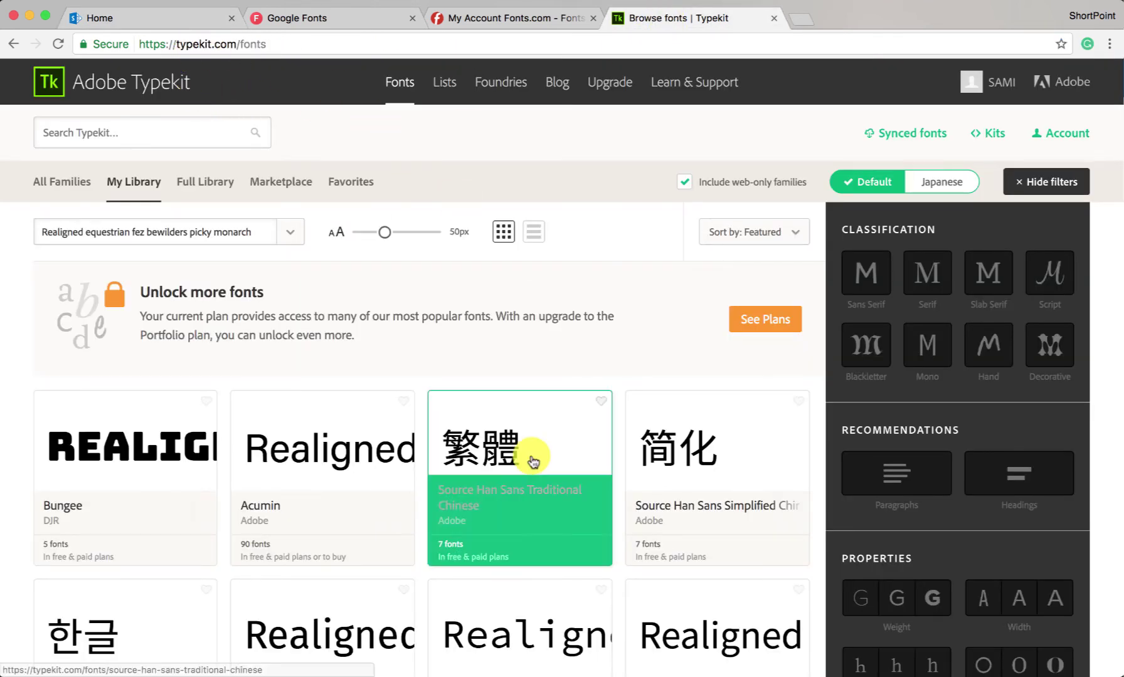
- Scroll My Library's font grid and open the Acuta family page from Anatoletype
scroll(664, 496, "down", 3)
scroll(663, 502, "down", 6)
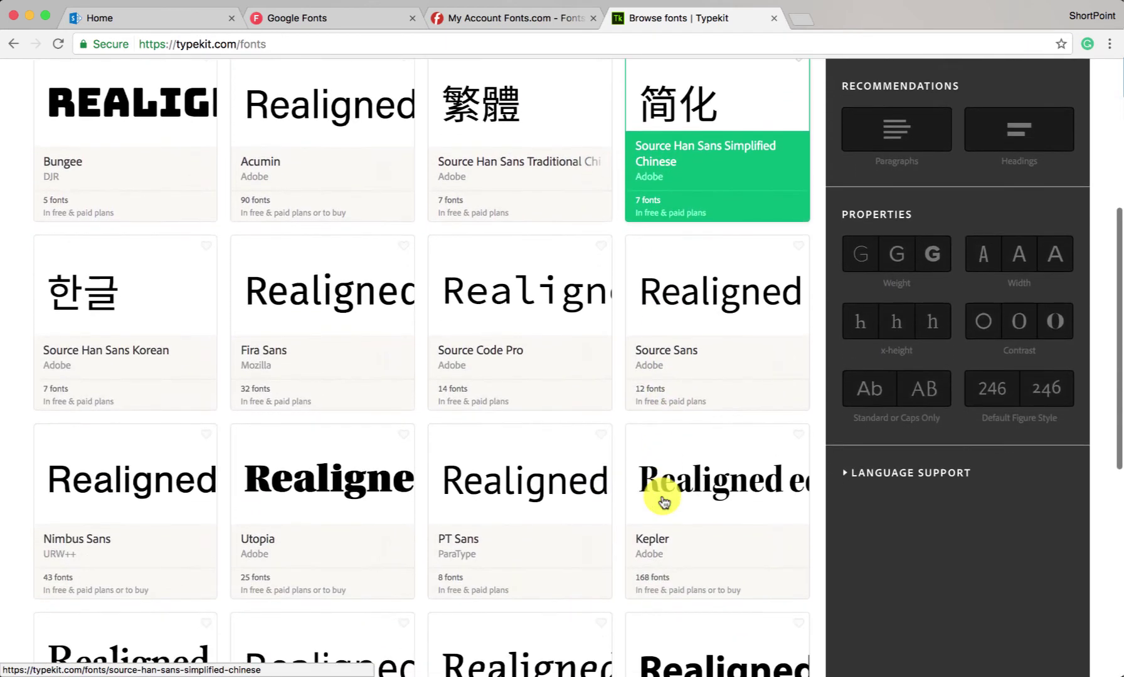
scroll(664, 502, "down", 2)
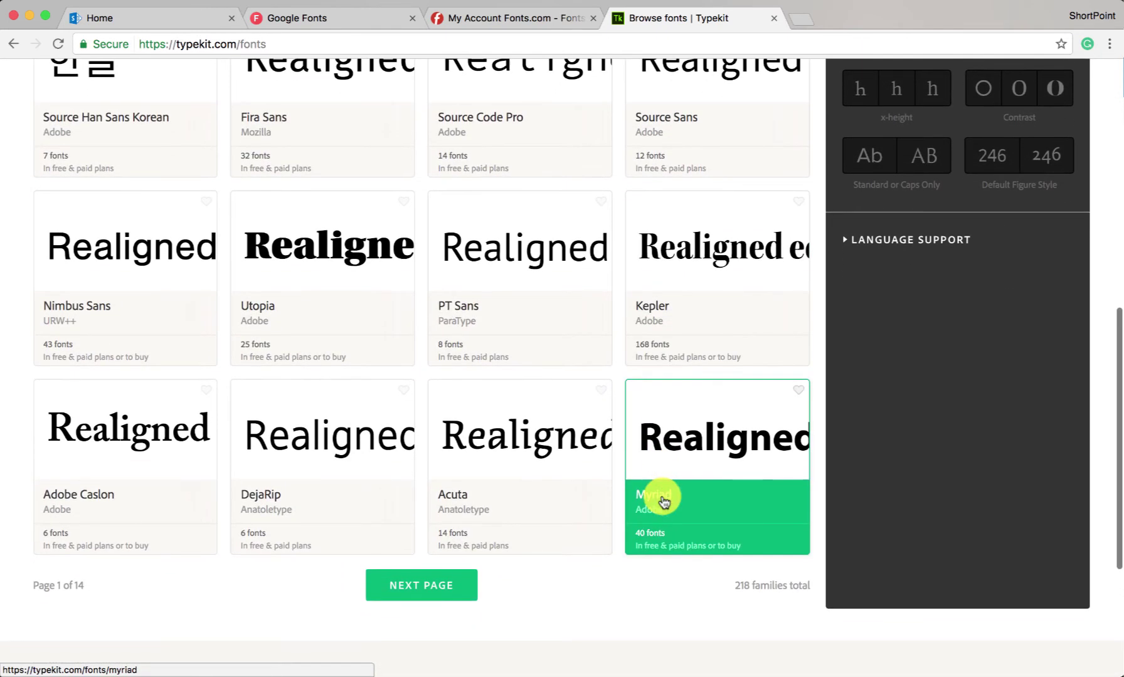
left_click(546, 444)
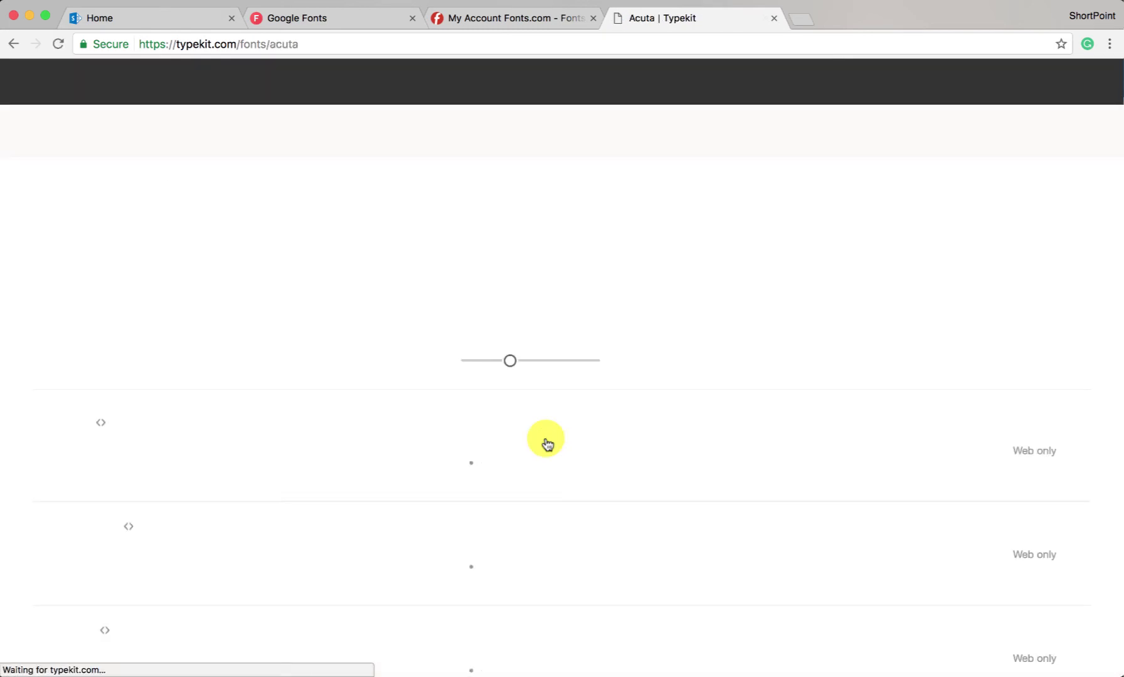
scroll(547, 444, "down", 3)
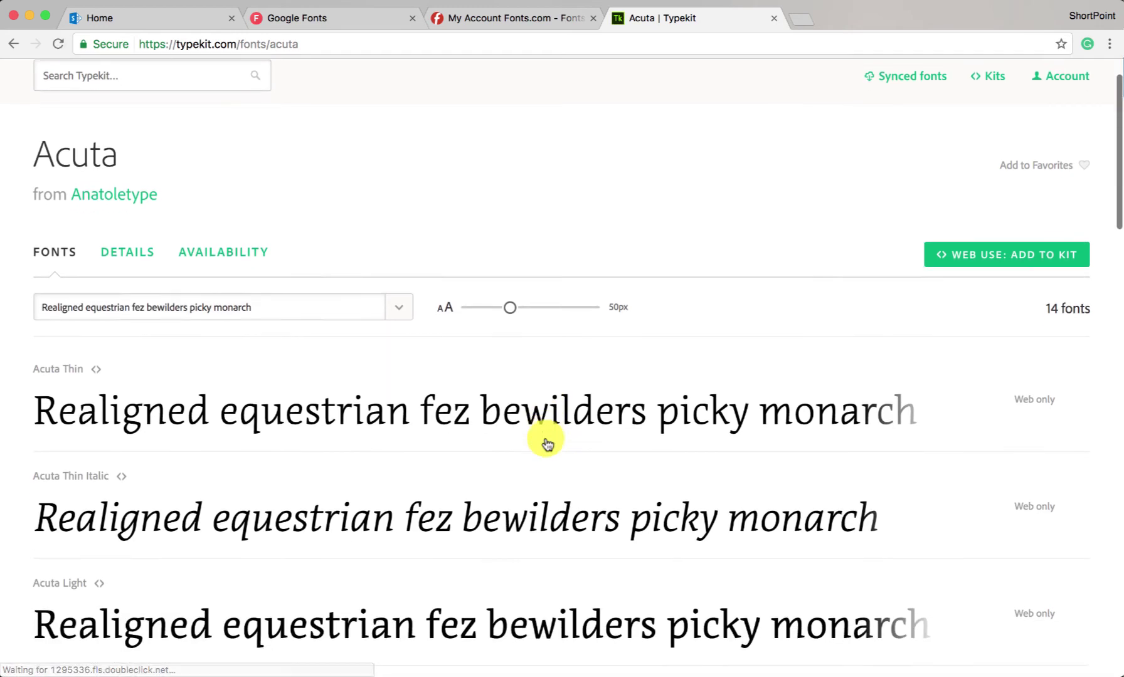
scroll(547, 444, "up", 2)
scroll(546, 444, "up", 1)
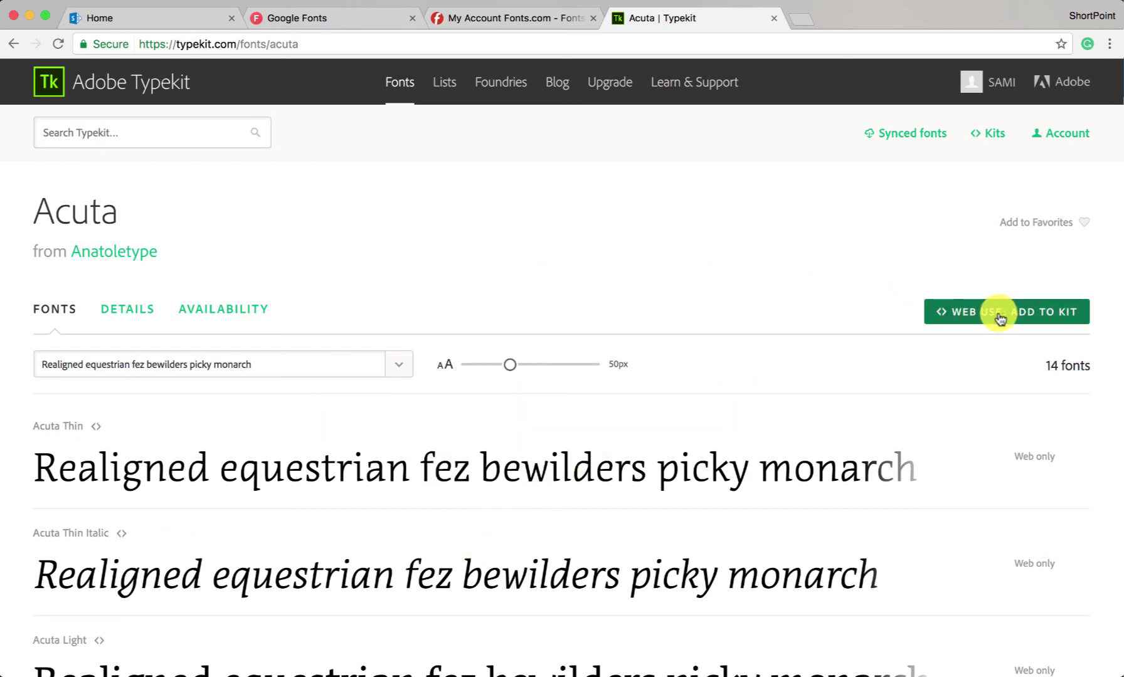
- Add Acuta to the existing ShortPoint web kit
left_click(1022, 320)
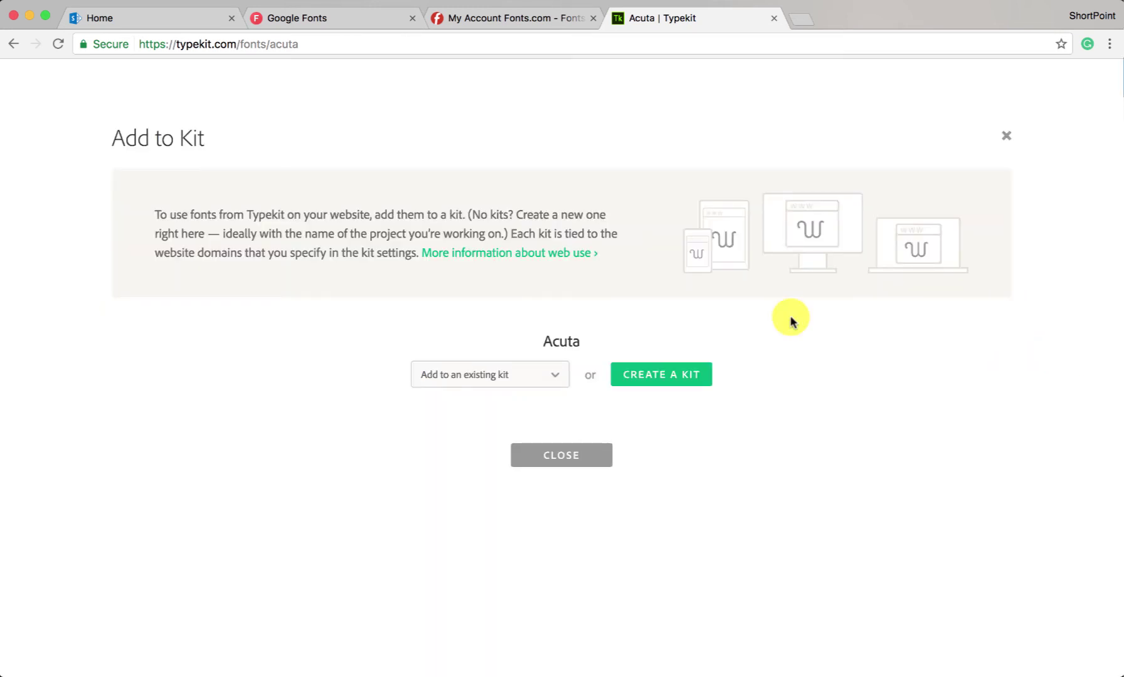
left_click(550, 376)
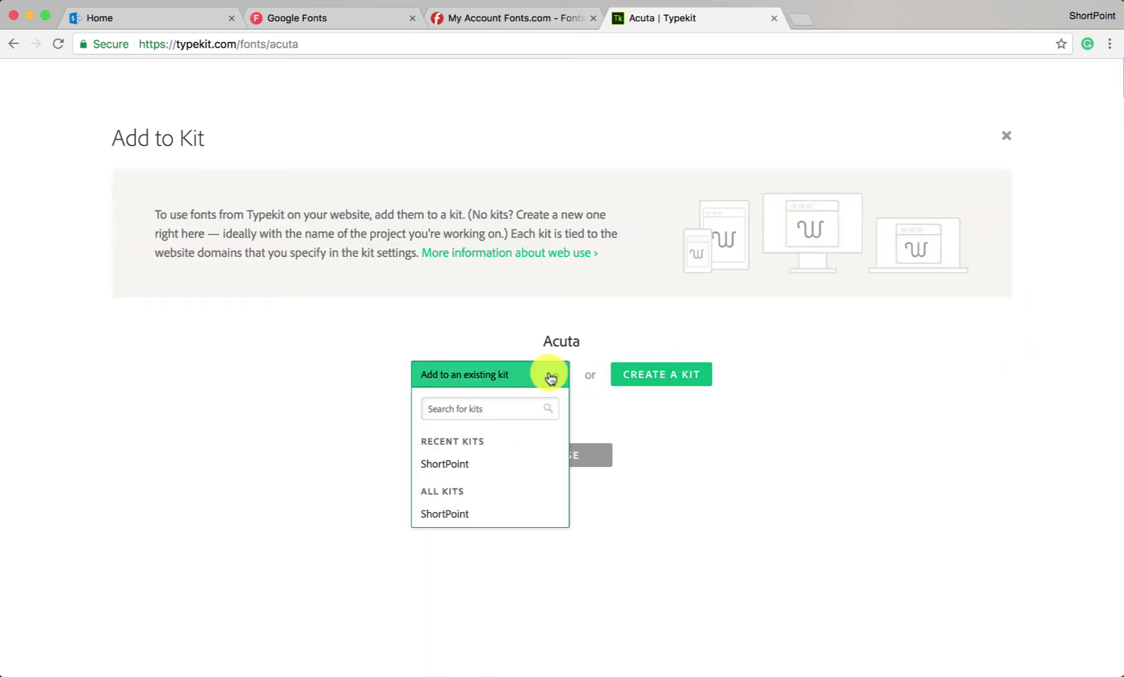
left_click(467, 465)
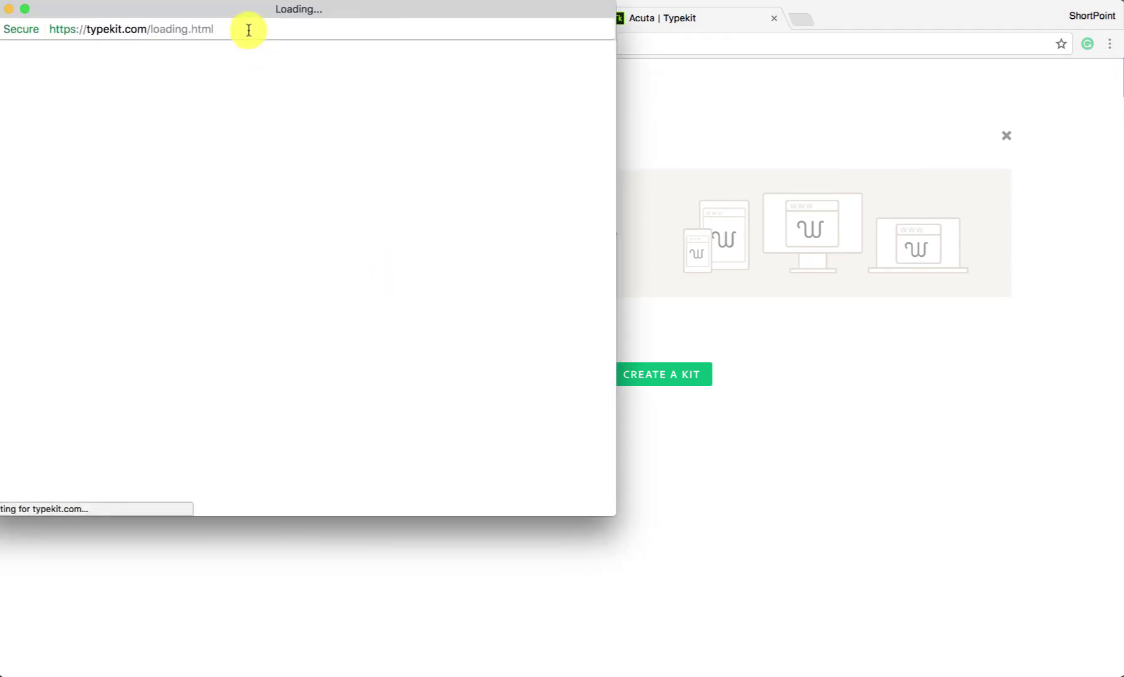
left_click_drag(240, 16, 399, 49)
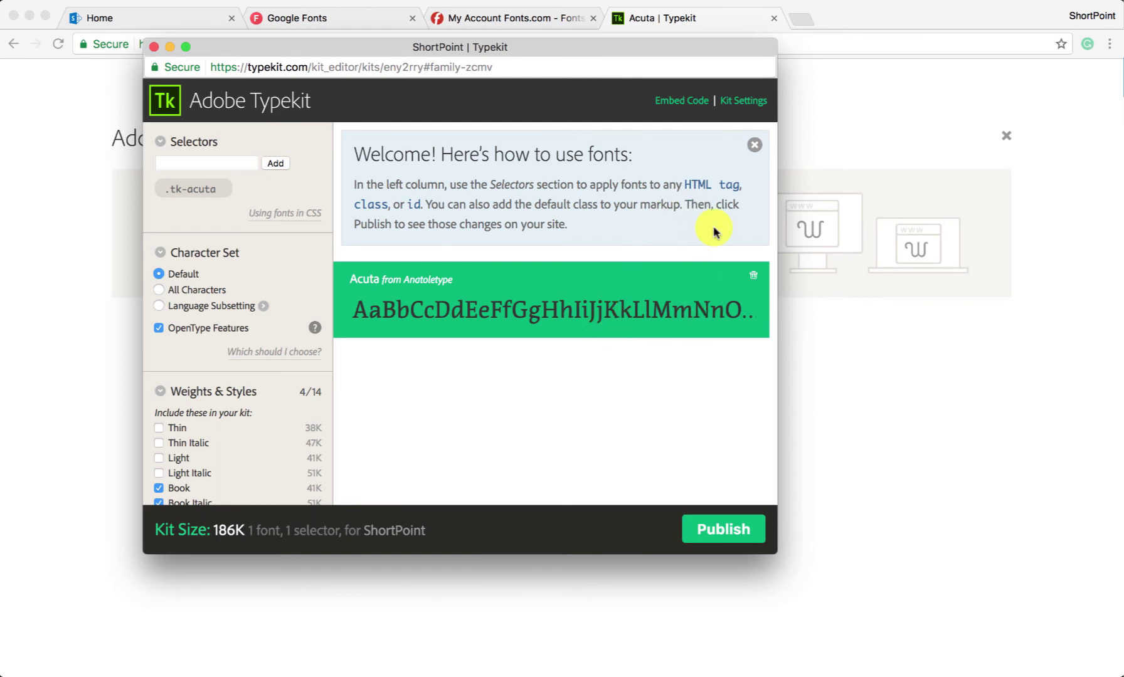
- Check the kit's domain in Kit Settings, cancel, and publish the ShortPoint kit
left_click(739, 107)
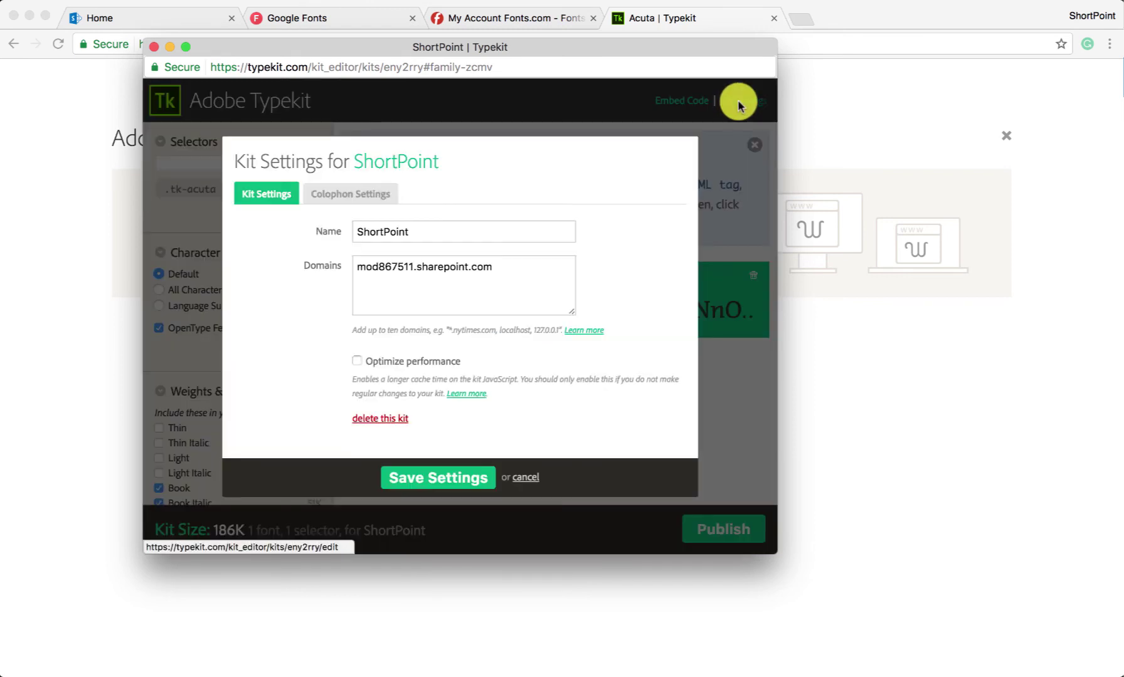
left_click(520, 270)
left_click_drag(519, 269, 365, 259)
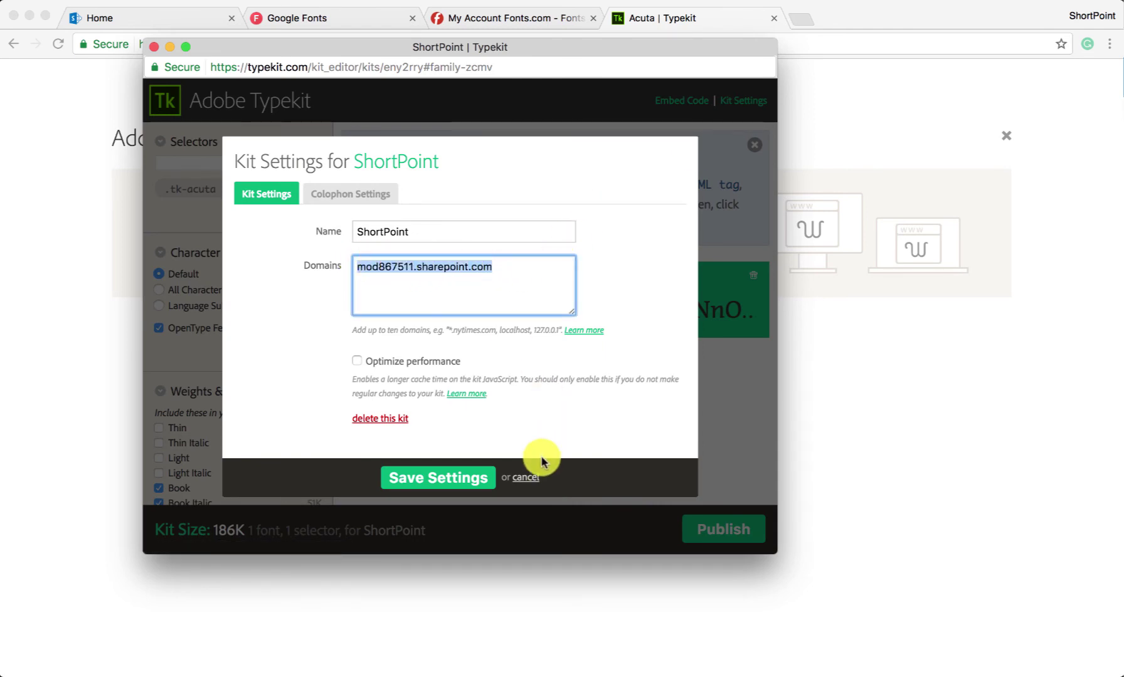
left_click(530, 477)
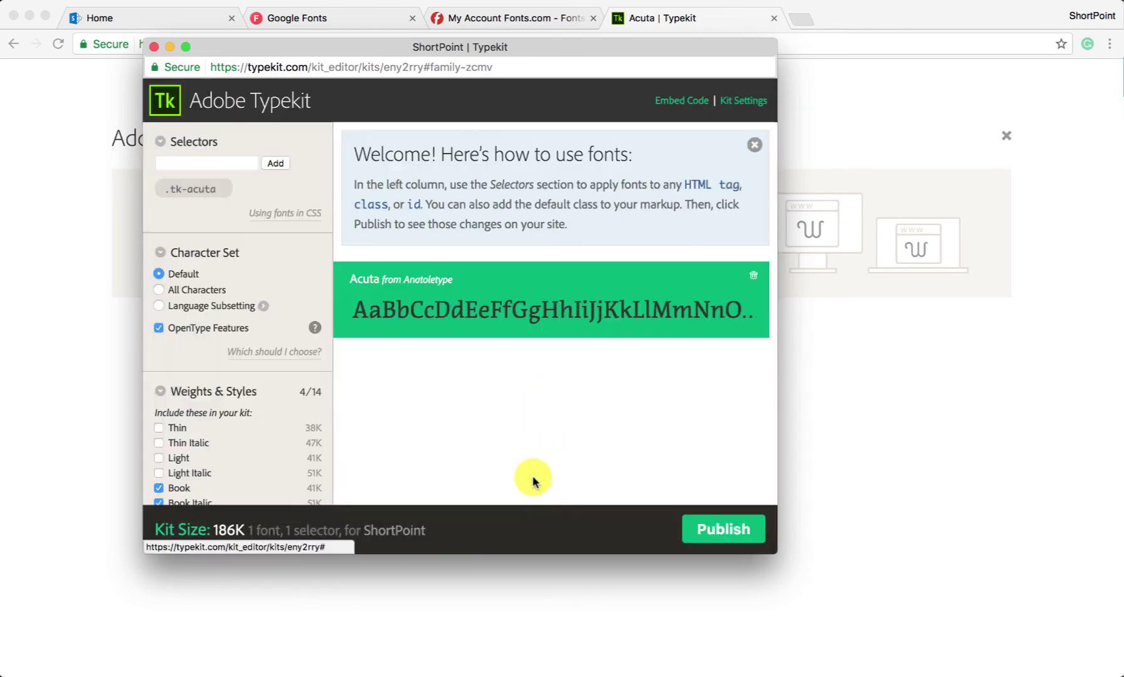
left_click(714, 530)
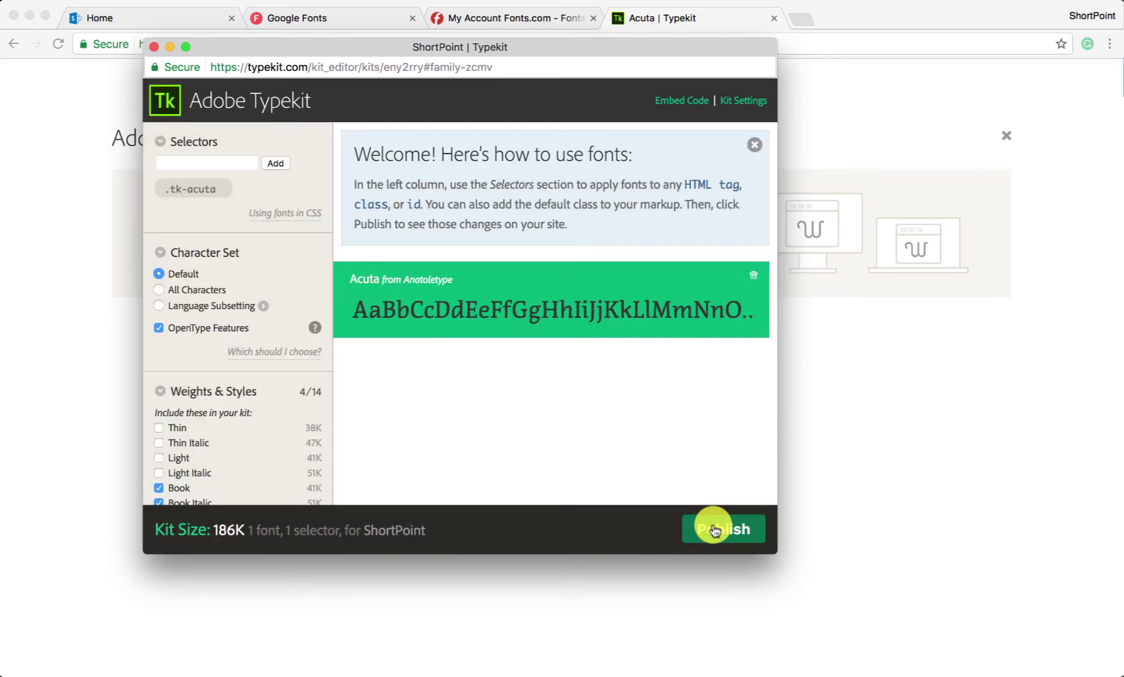
- Copy the kit's JavaScript embed code and return to the SharePoint Home tab
left_click(688, 102)
left_click_drag(551, 325, 183, 317)
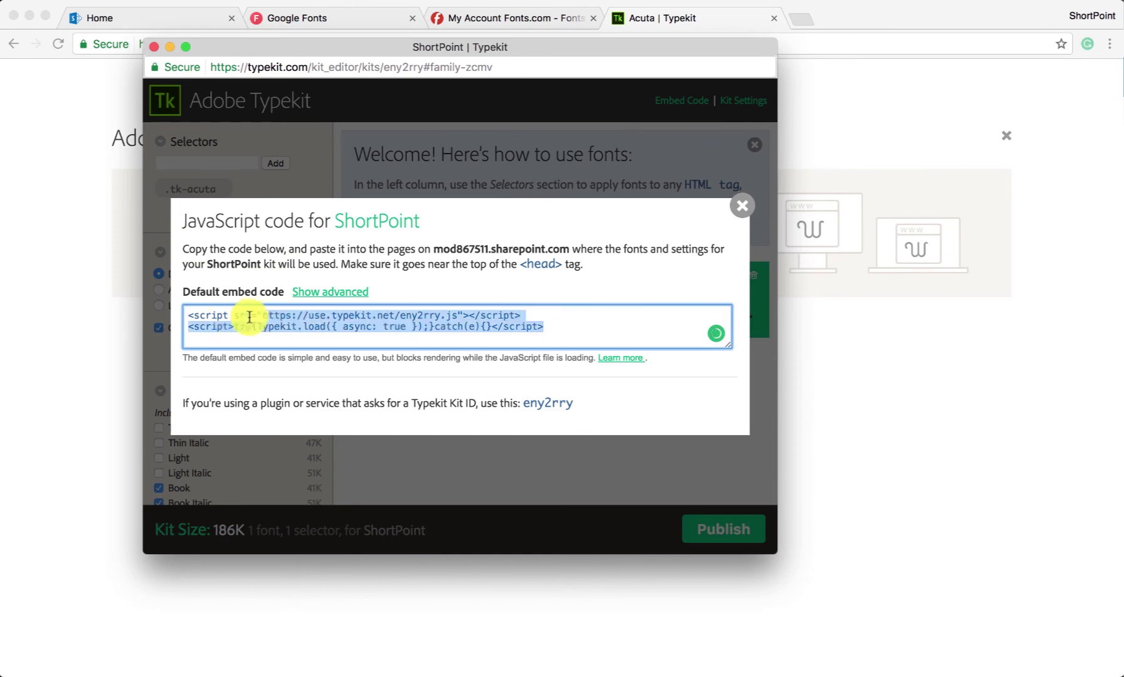
right_click(252, 334)
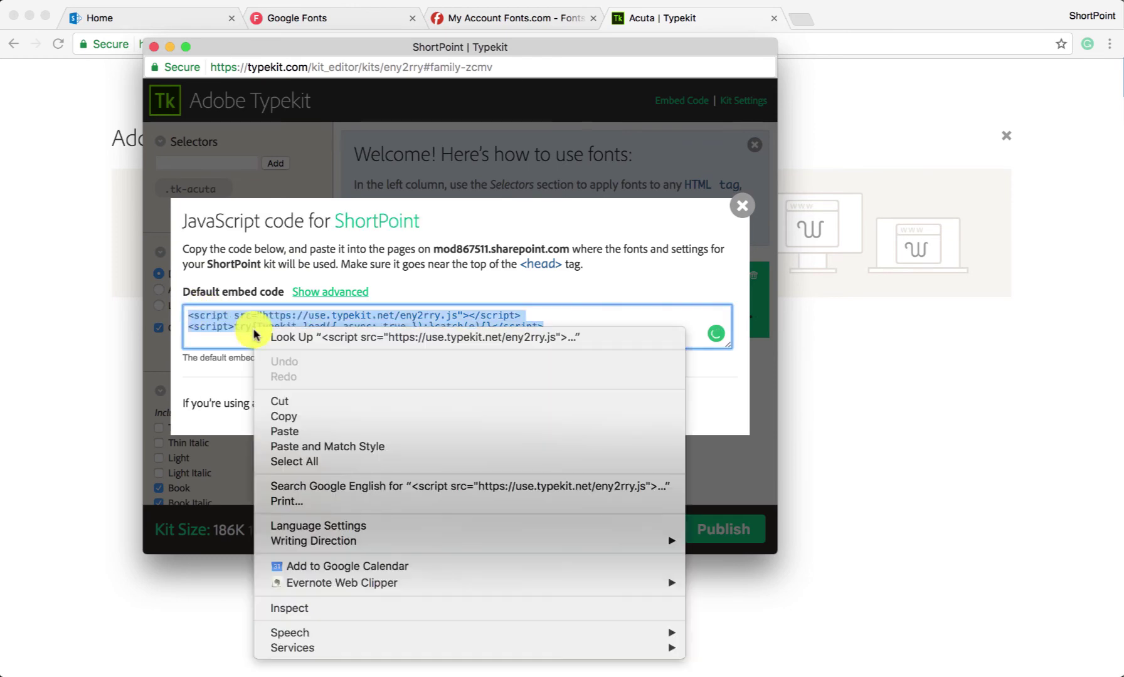
left_click(290, 417)
left_click(202, 16)
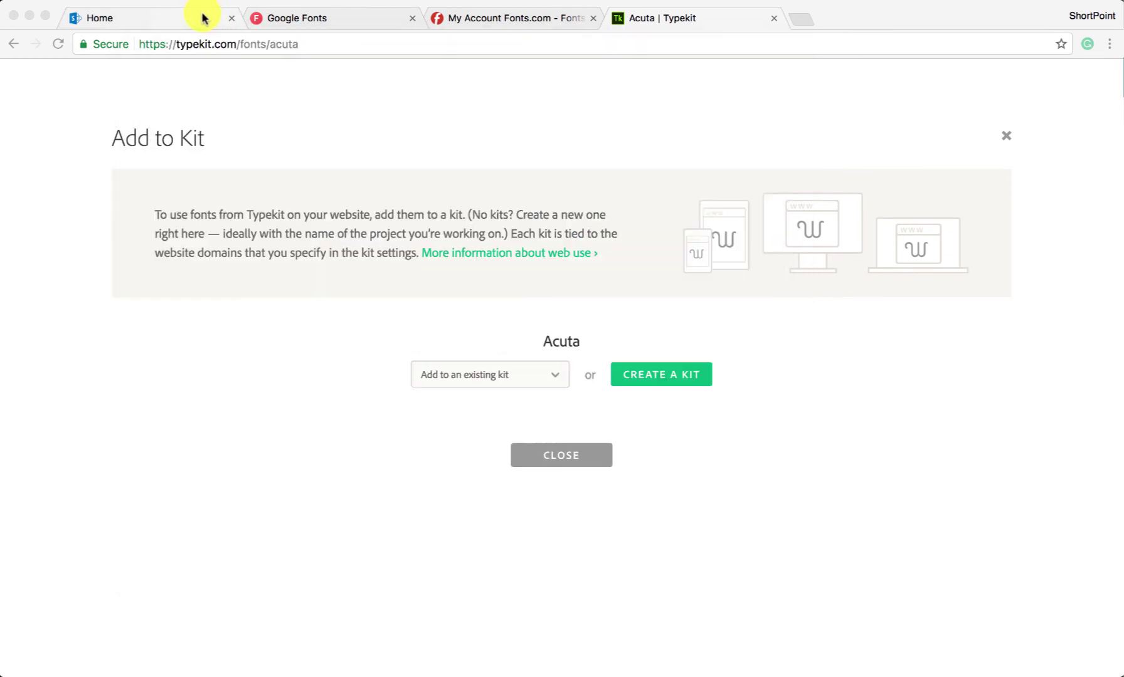
- Navigate to Utilities > Custom Fonts > TypeKit in ShortPoint Branding
left_click(90, 123)
left_click(88, 122)
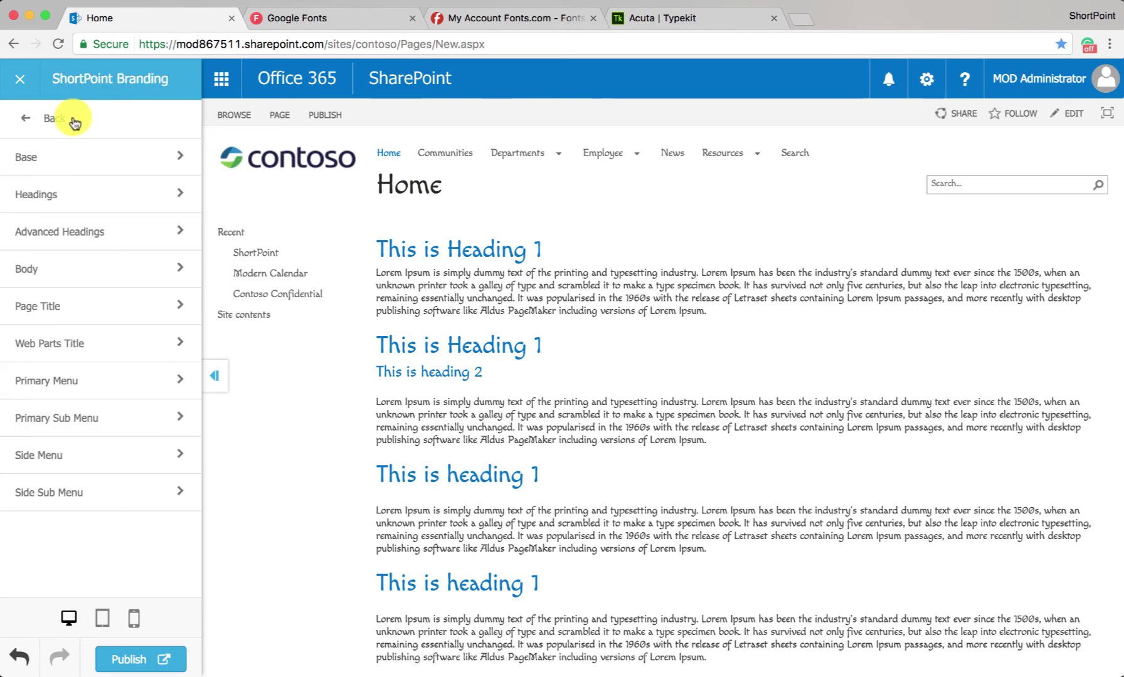
left_click(93, 346)
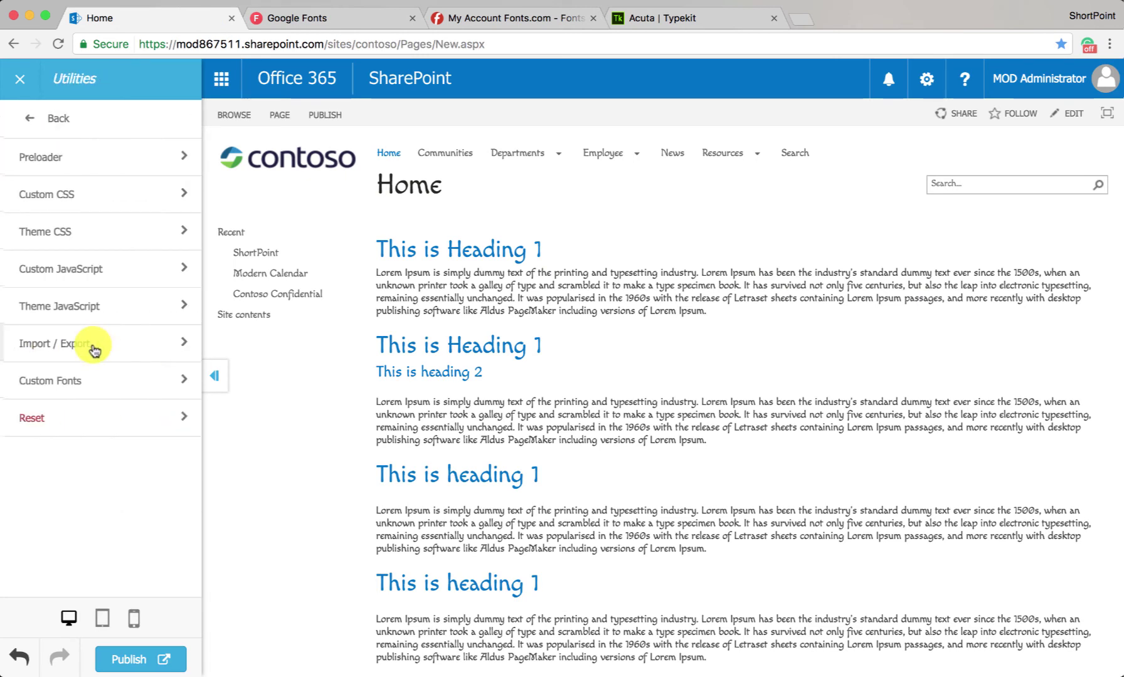
left_click(107, 380)
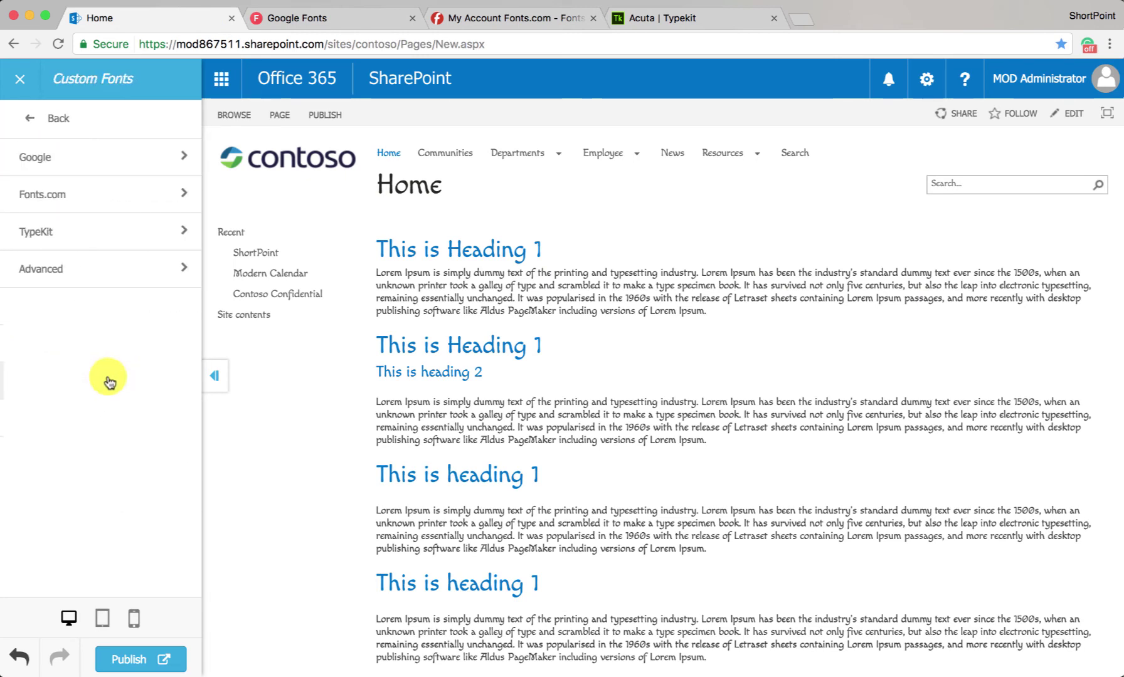
left_click(100, 231)
- Paste the use.typekit.net embed code into the TypeKit box and apply it
right_click(80, 355)
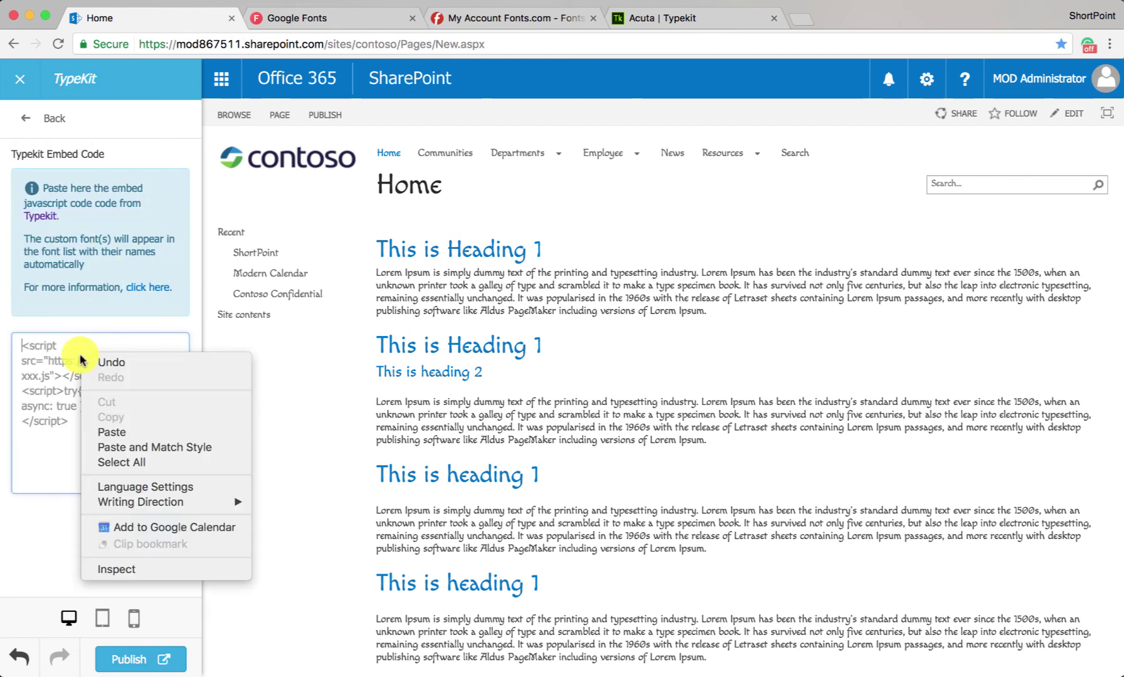
left_click(110, 429)
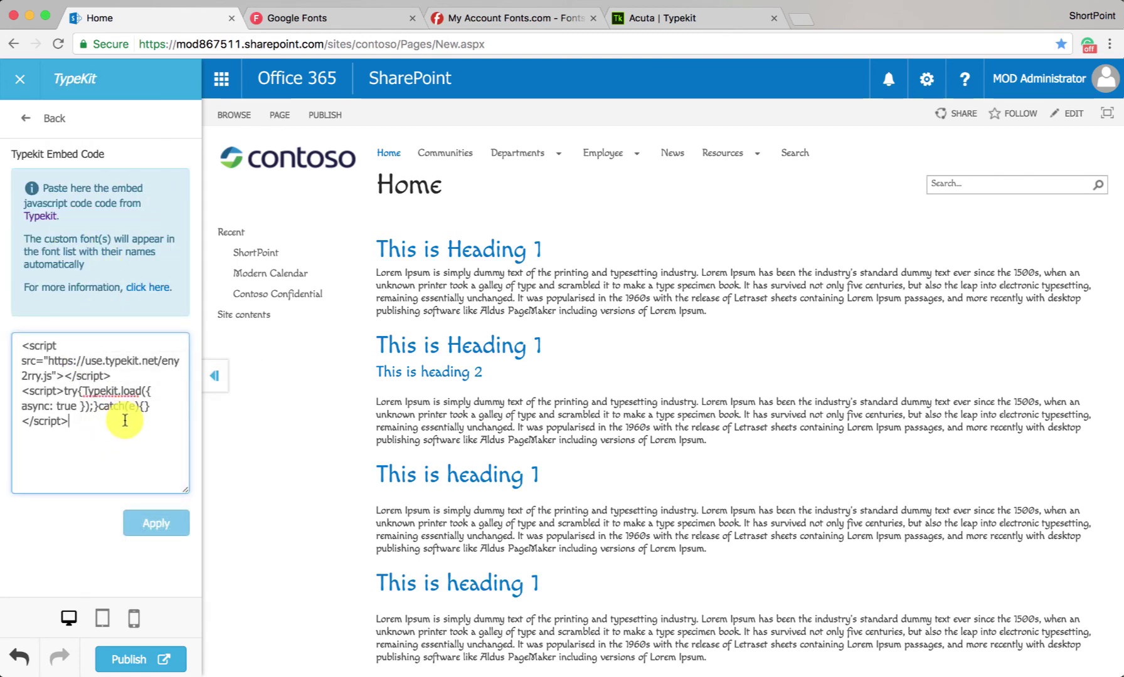
left_click_drag(105, 420, 25, 345)
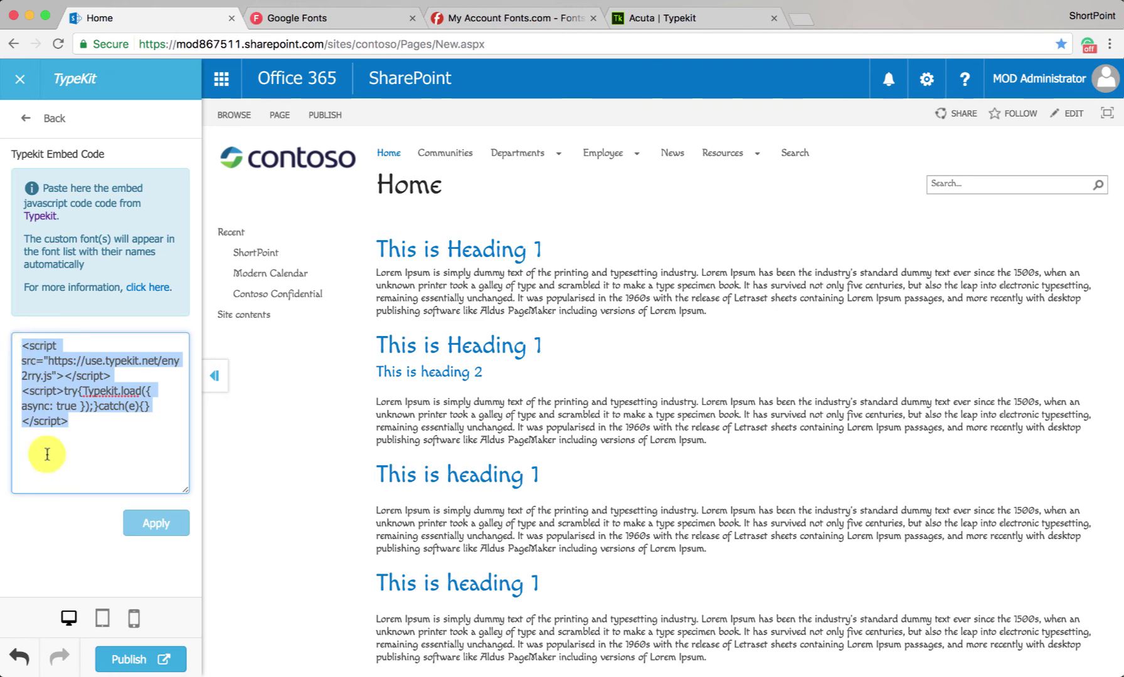
left_click(51, 525)
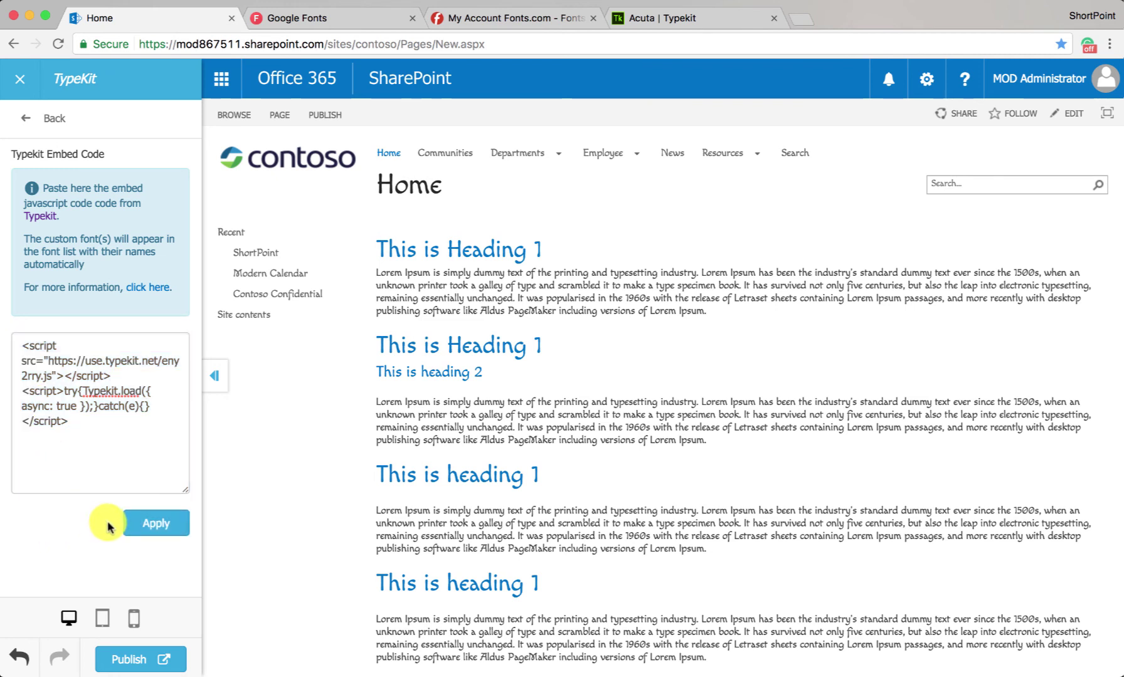
left_click(150, 523)
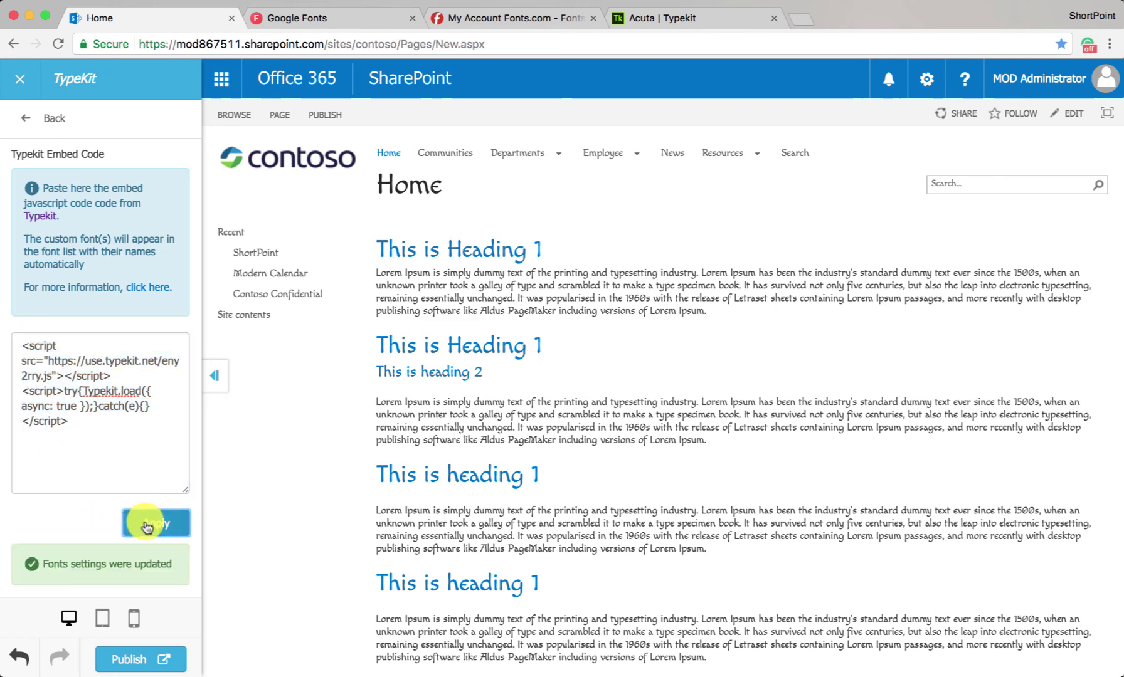
- Back out of TypeKit settings to Fonts & Typography's Base font settings
left_click(55, 119)
left_click(57, 123)
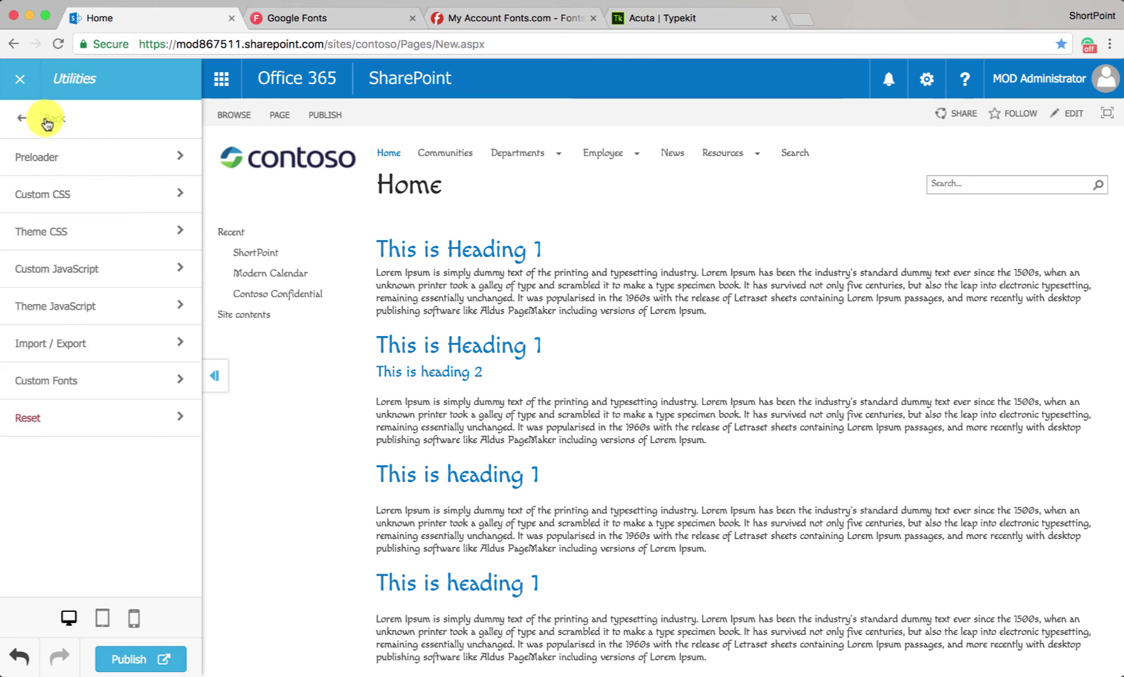
left_click(50, 119)
left_click(70, 155)
left_click(74, 157)
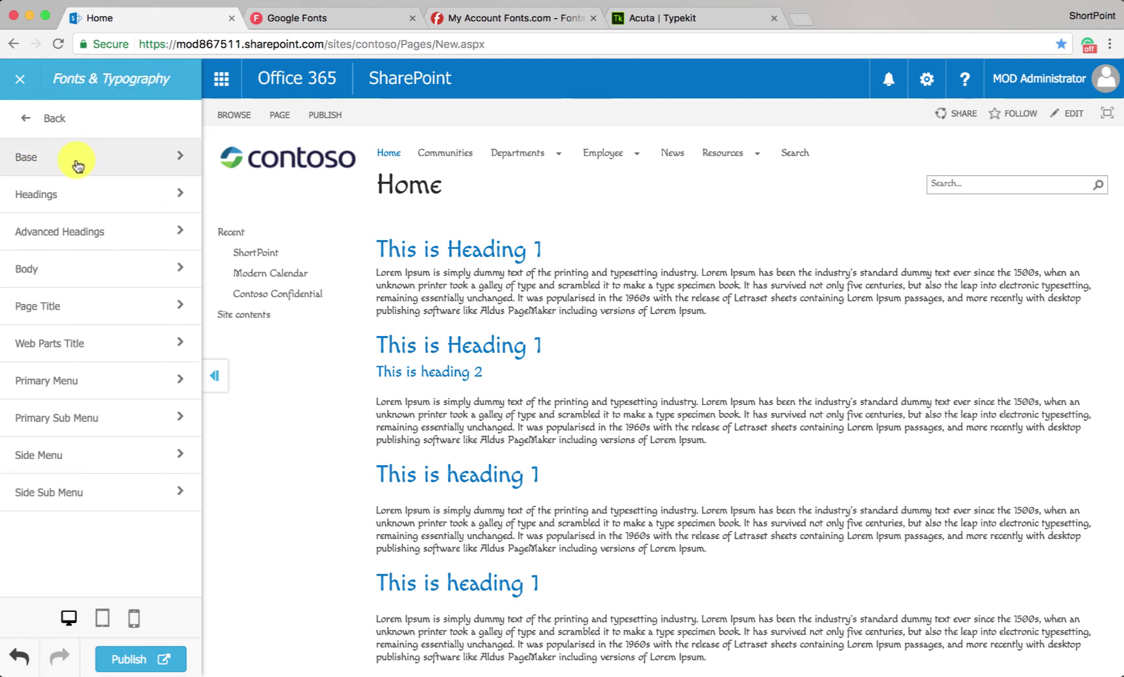
- Preview acuta as the base font, then set the base font to Ubuntu
left_click(86, 179)
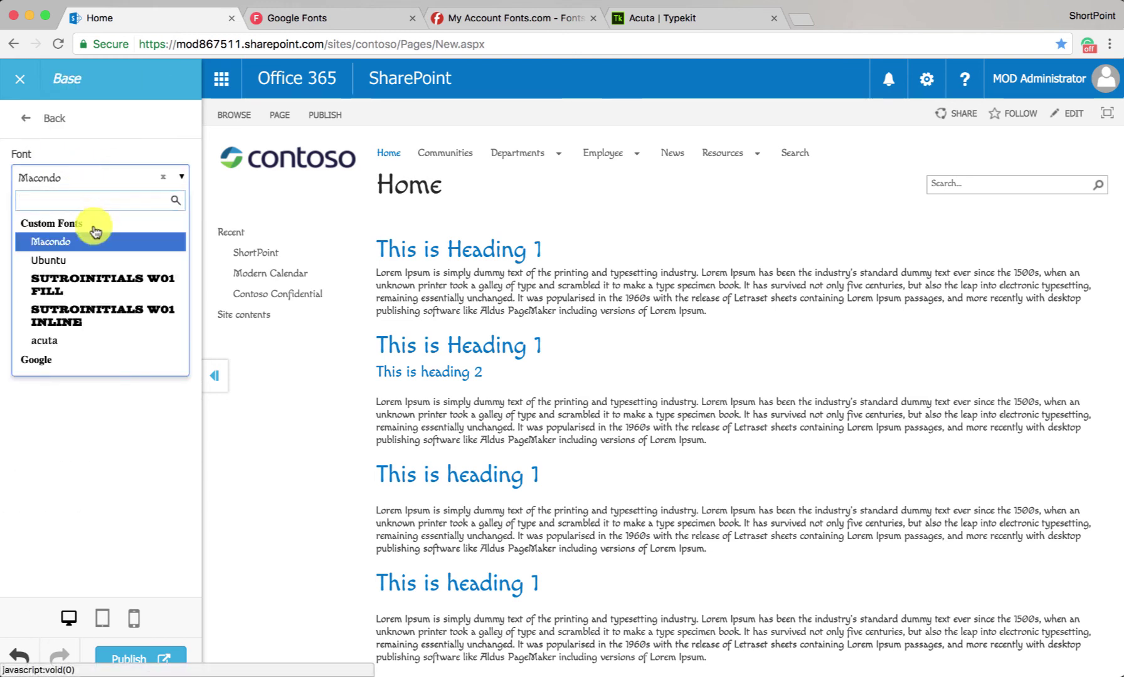
scroll(103, 342, "down", 1)
scroll(88, 320, "down", 1)
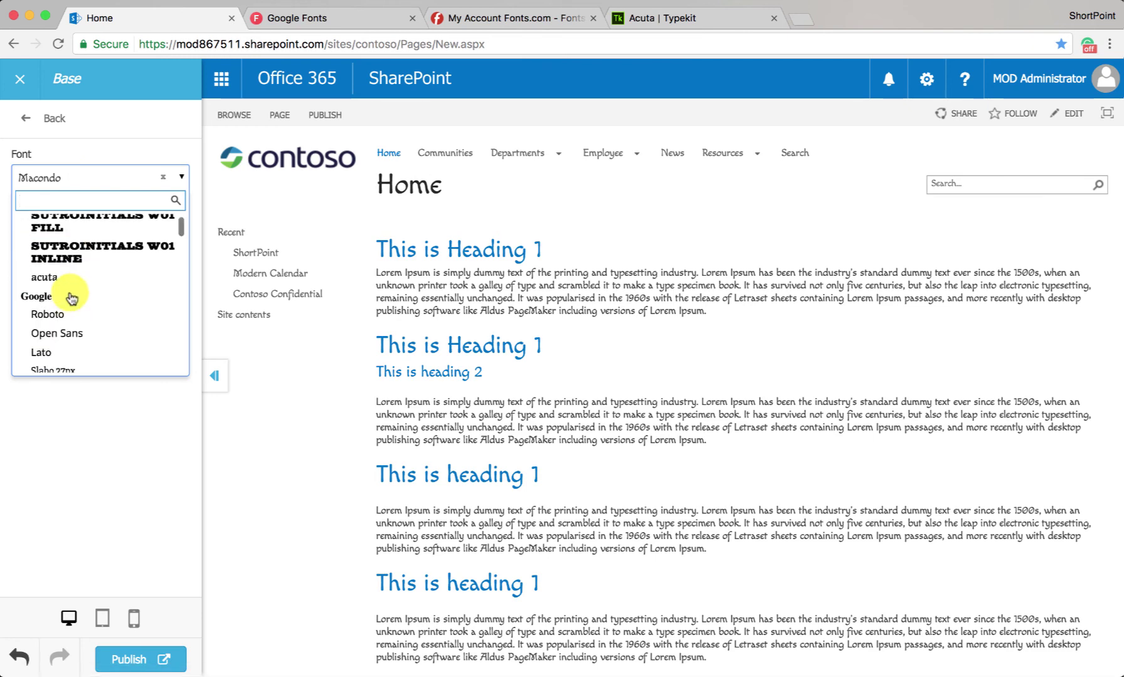
left_click(59, 281)
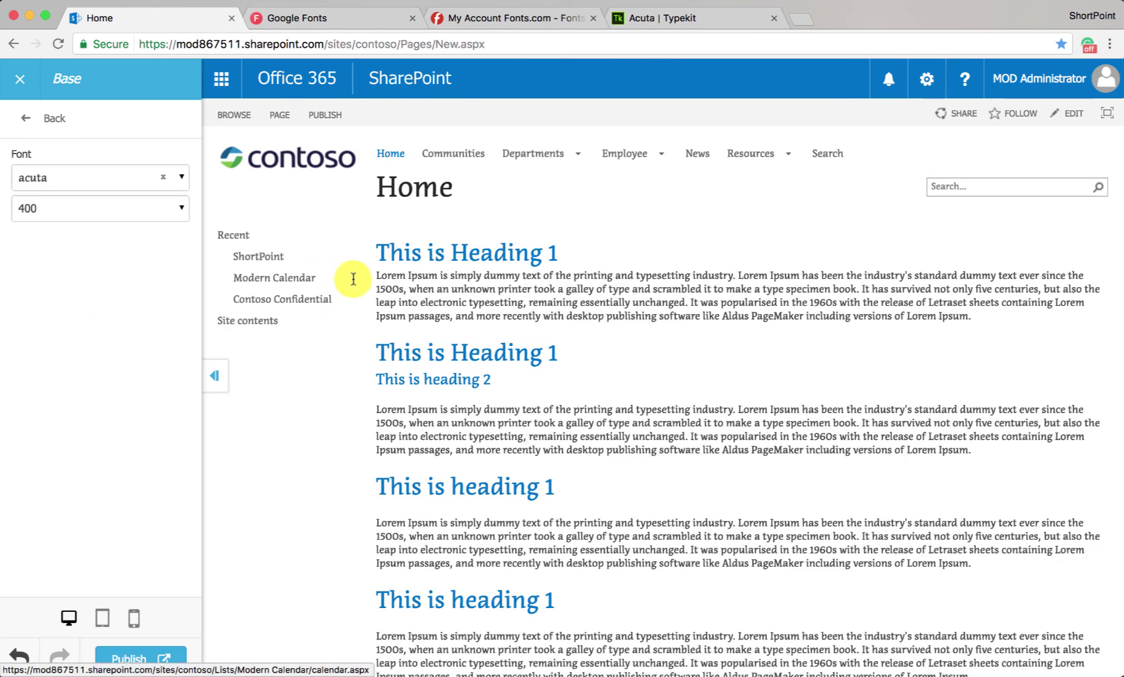
left_click(109, 177)
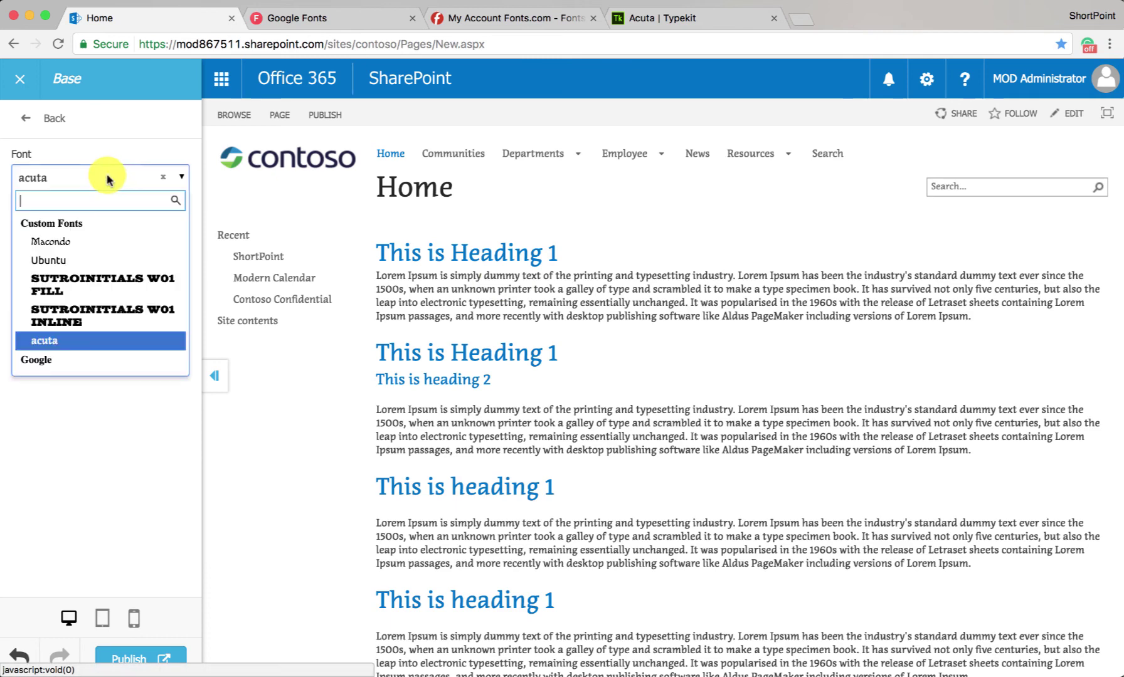
left_click(89, 259)
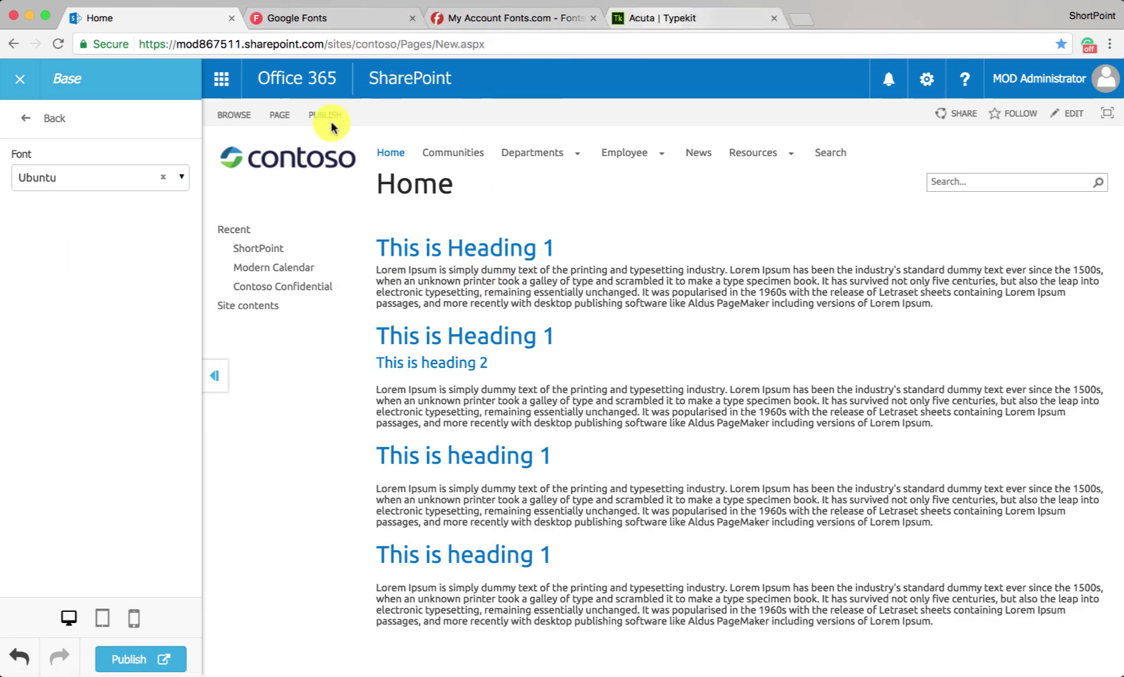
left_click(54, 123)
left_click(48, 123)
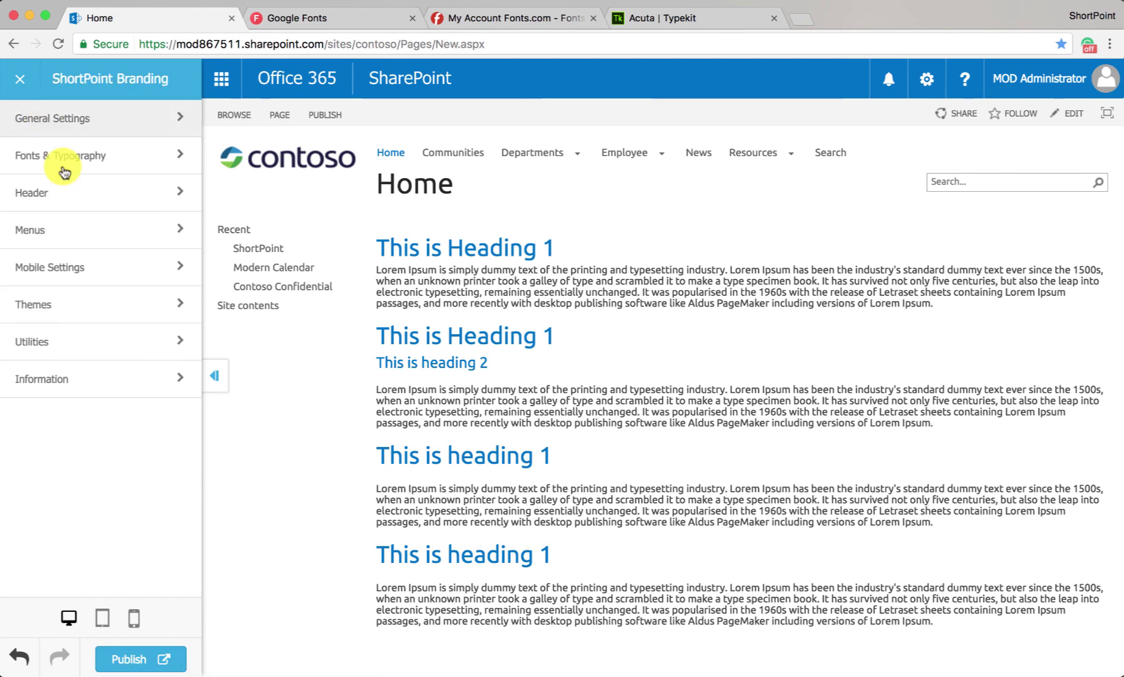
left_click(83, 350)
left_click(93, 380)
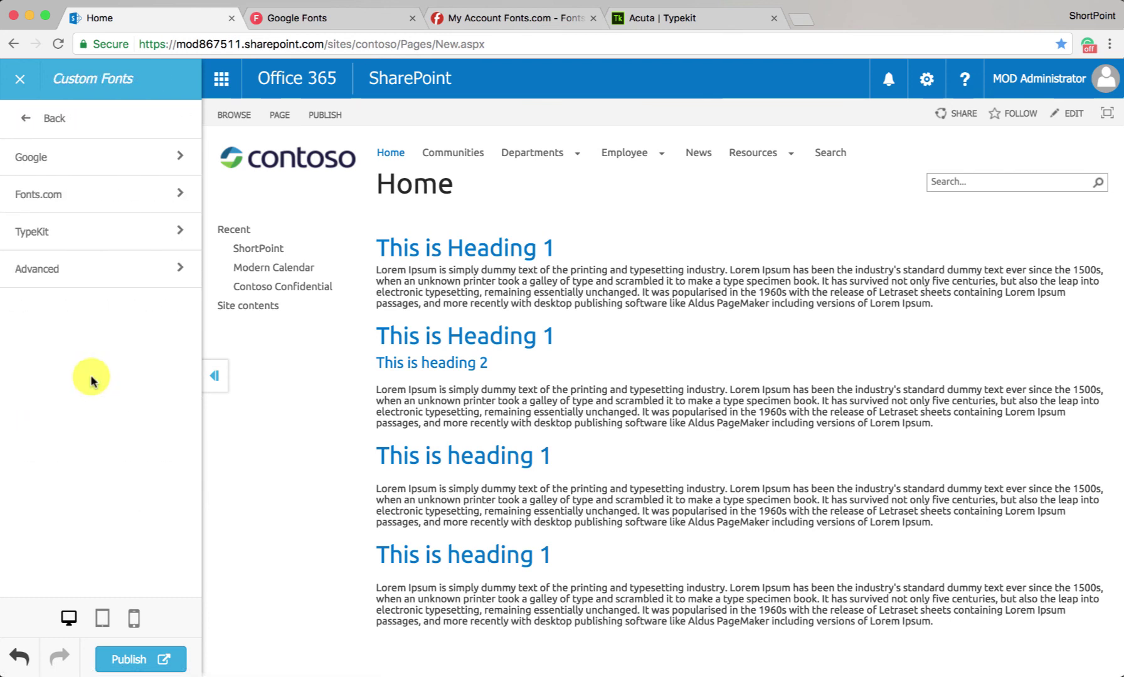
left_click(93, 275)
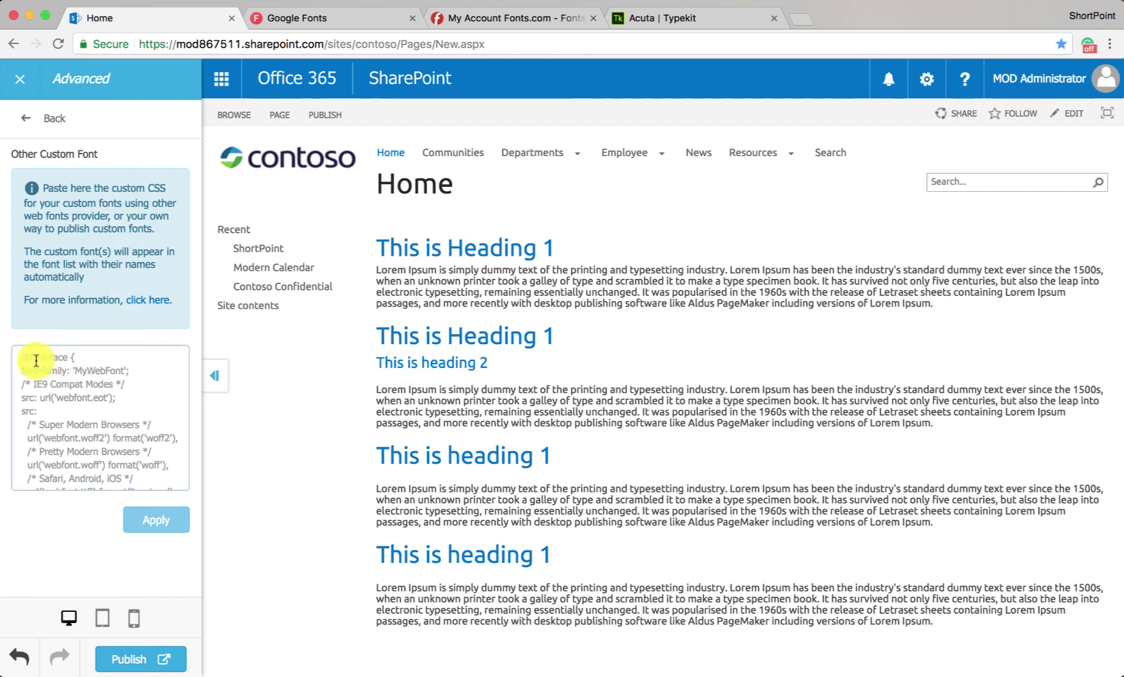
left_click(57, 383)
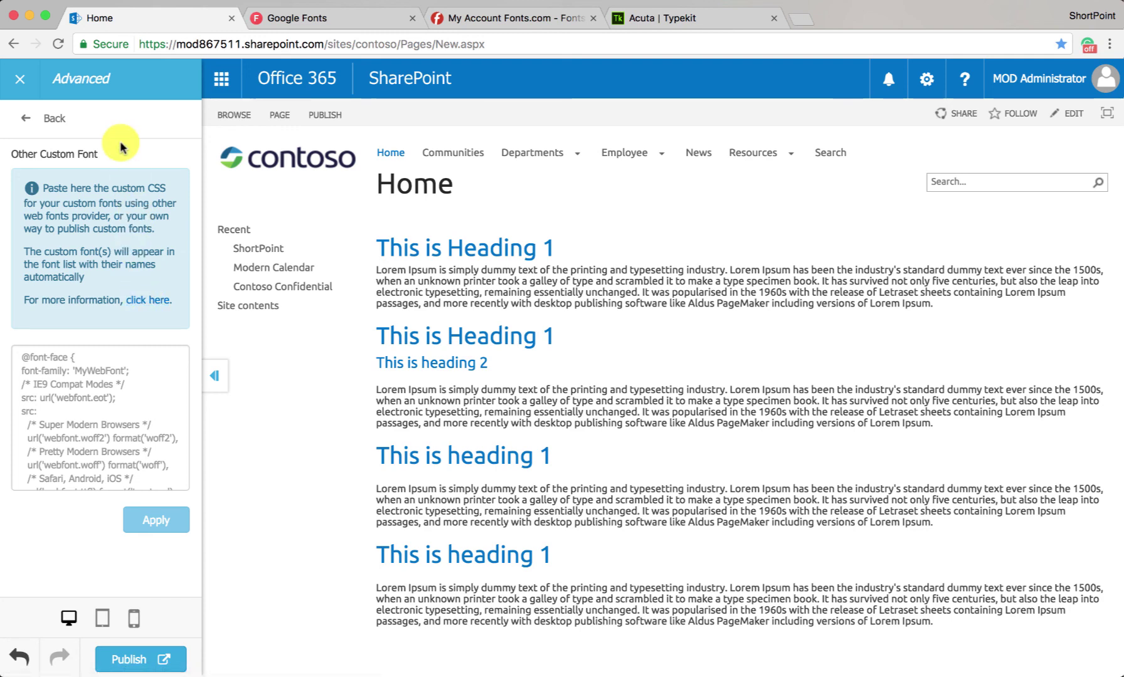
- Go back from the Other Custom Font settings through the custom fonts list to the Utilities panel
left_click(55, 118)
left_click(65, 118)
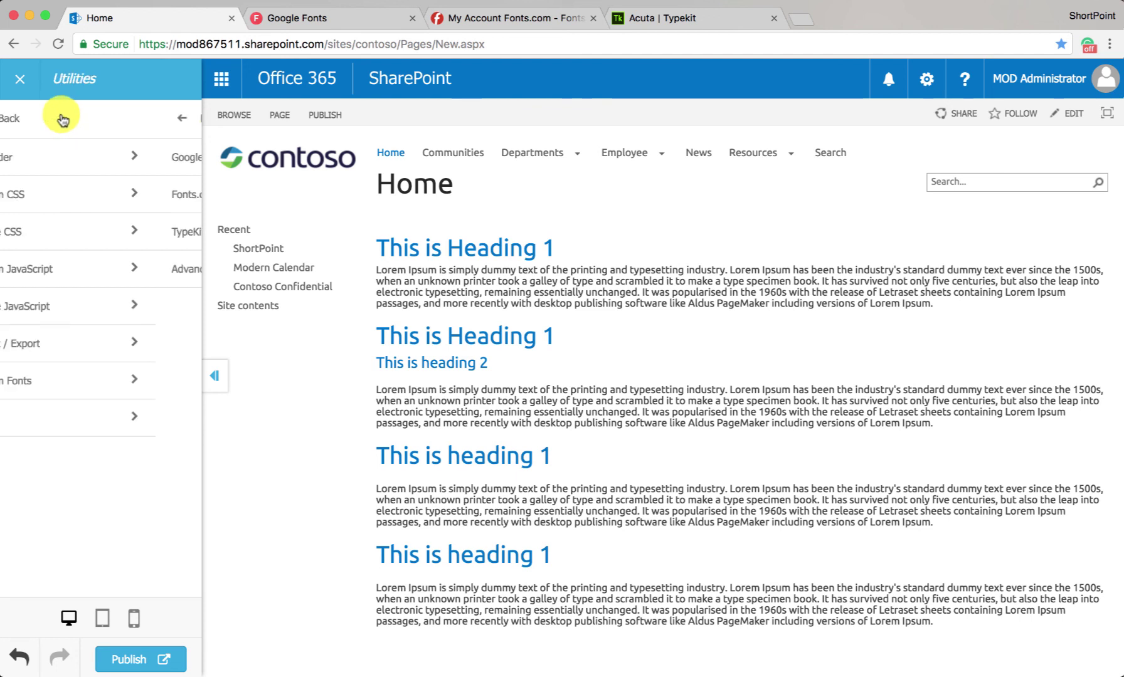